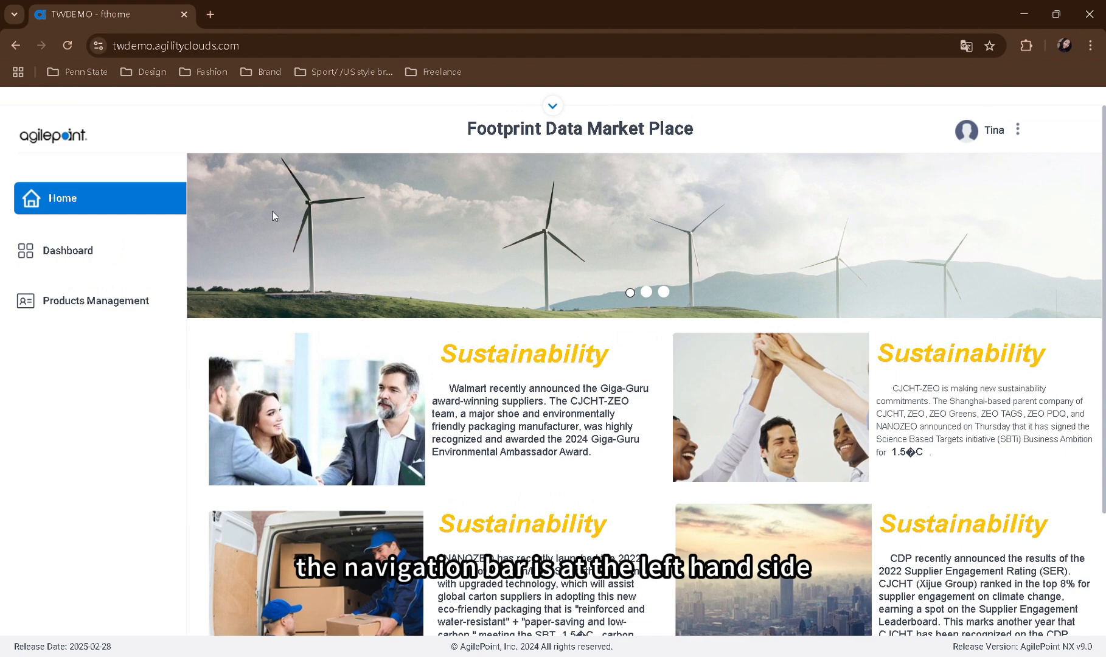
# Look over the Home page of the marketplace and open the Dashboard page
pyautogui.scroll(-2, 130, 212)
pyautogui.scroll(2, 130, 214)
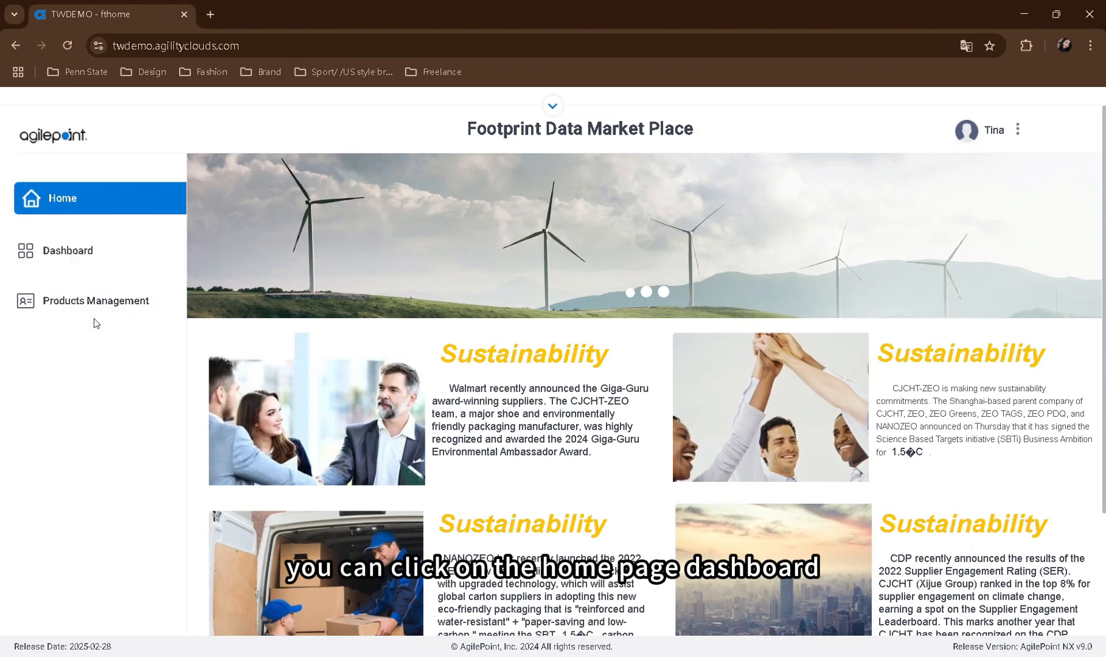
pyautogui.click(88, 250)
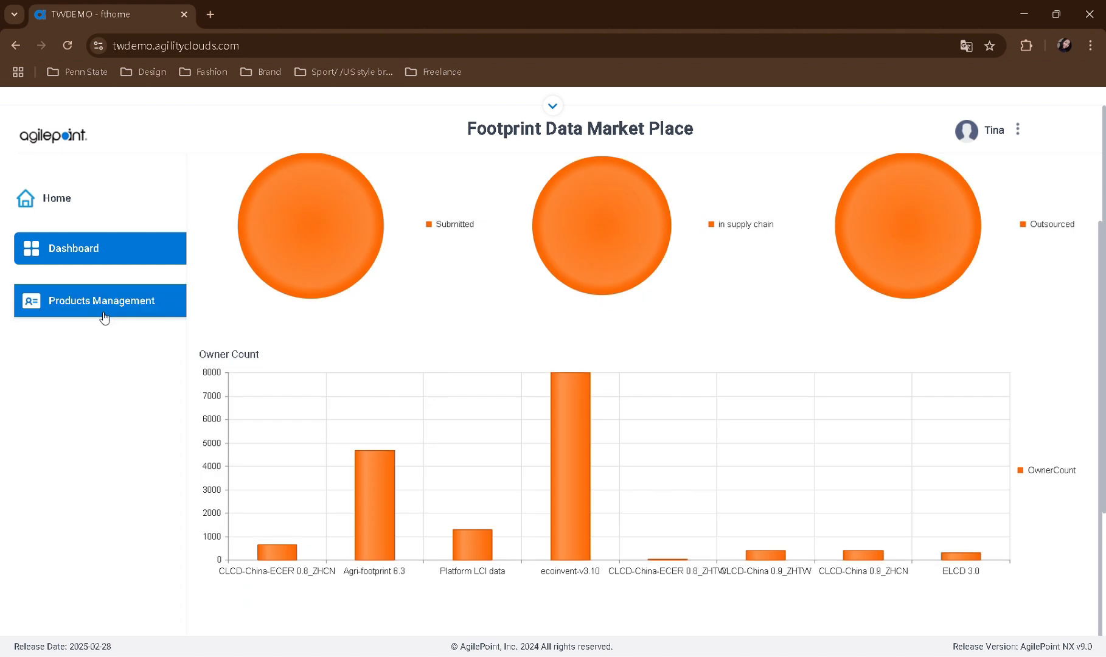
# Open the Products Management page and look through its product list and search filters
pyautogui.click(94, 299)
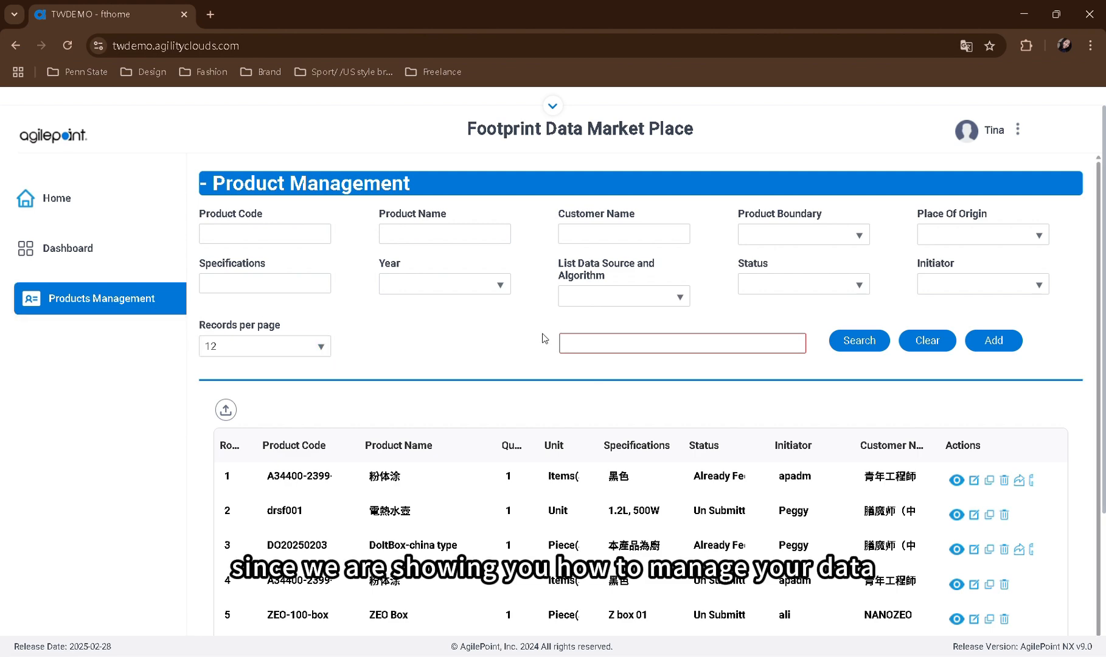
pyautogui.scroll(-2, 654, 350)
pyautogui.scroll(-4, 654, 350)
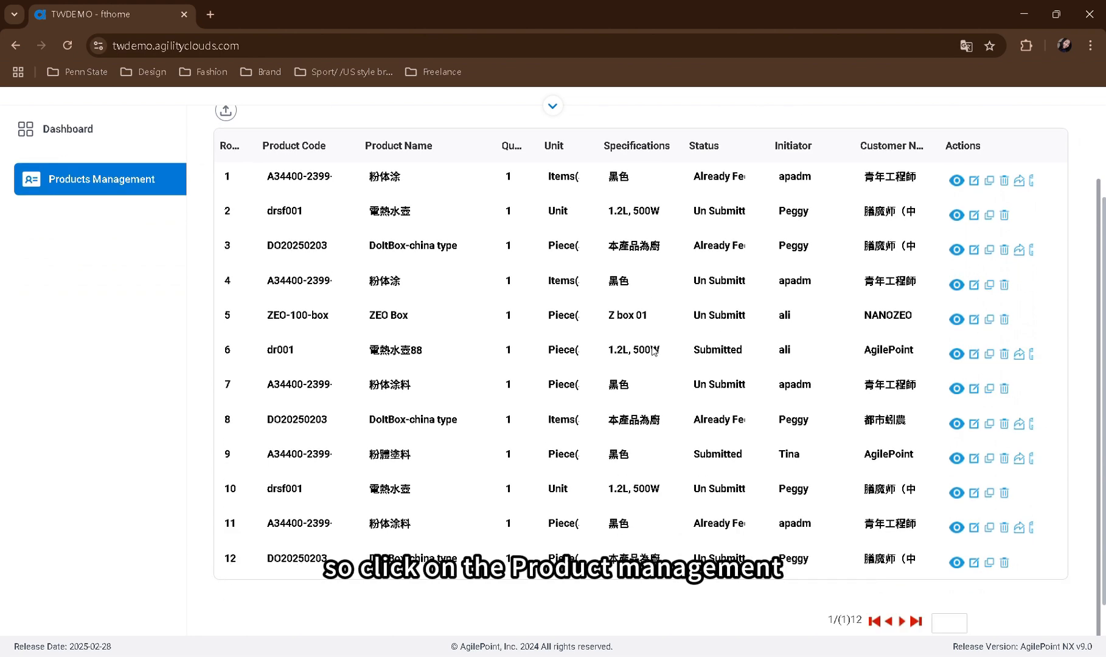
pyautogui.scroll(3, 654, 351)
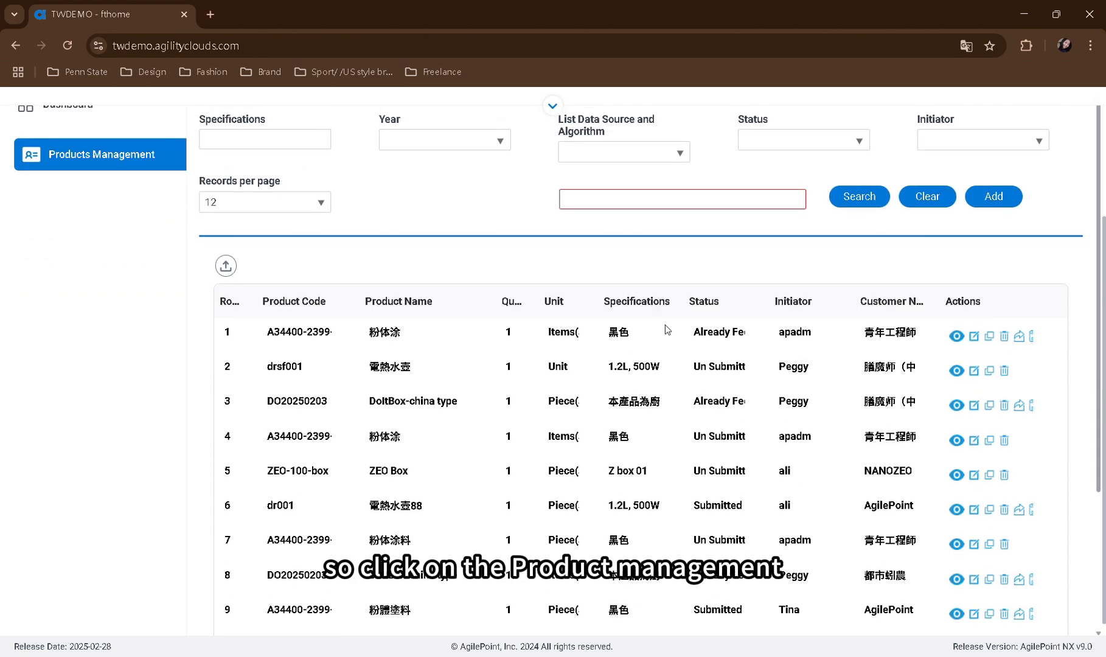
pyautogui.scroll(3, 963, 131)
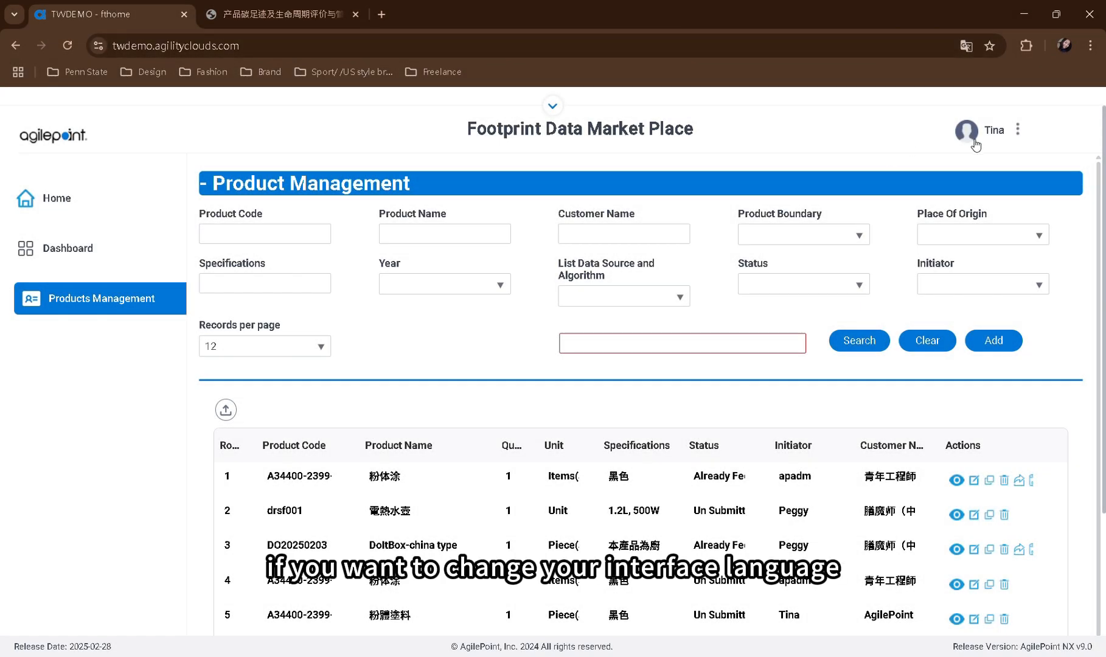
# Open the user profile, set the account locale to French, and save the settings
pyautogui.click(1017, 129)
pyautogui.click(1041, 185)
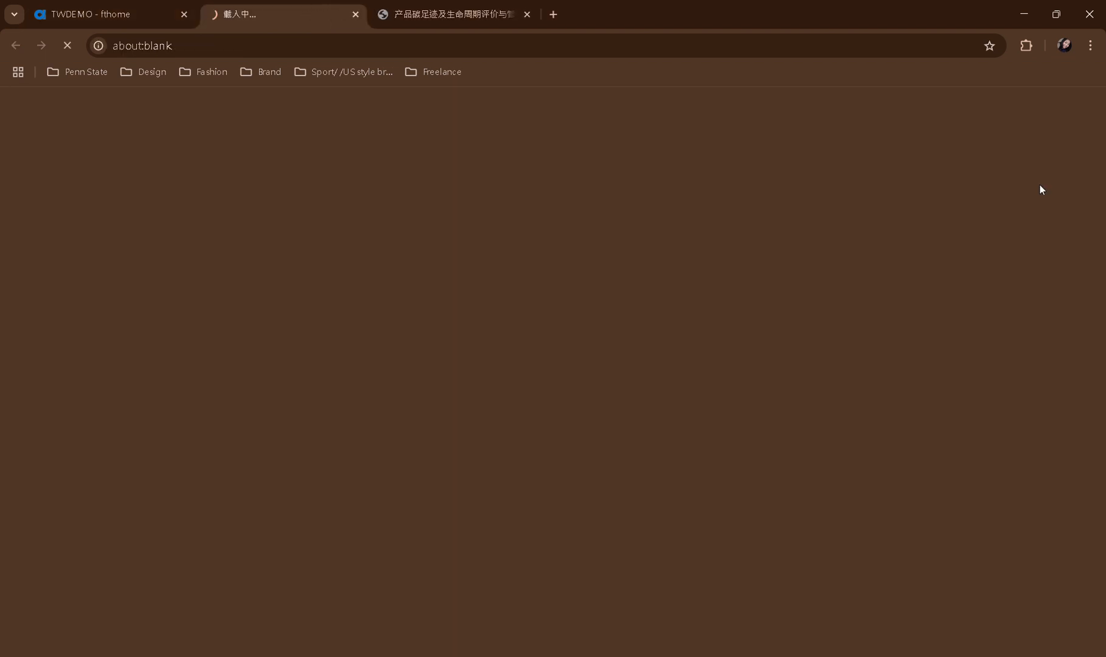
pyautogui.scroll(-2, 469, 317)
pyautogui.scroll(-1, 469, 317)
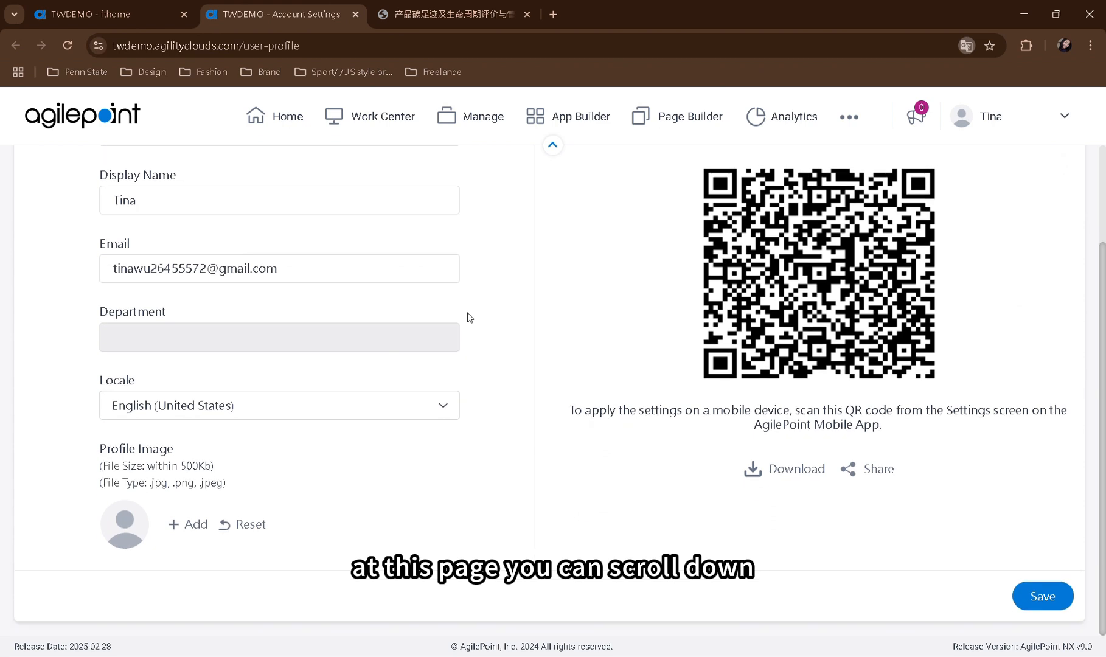
pyautogui.click(379, 414)
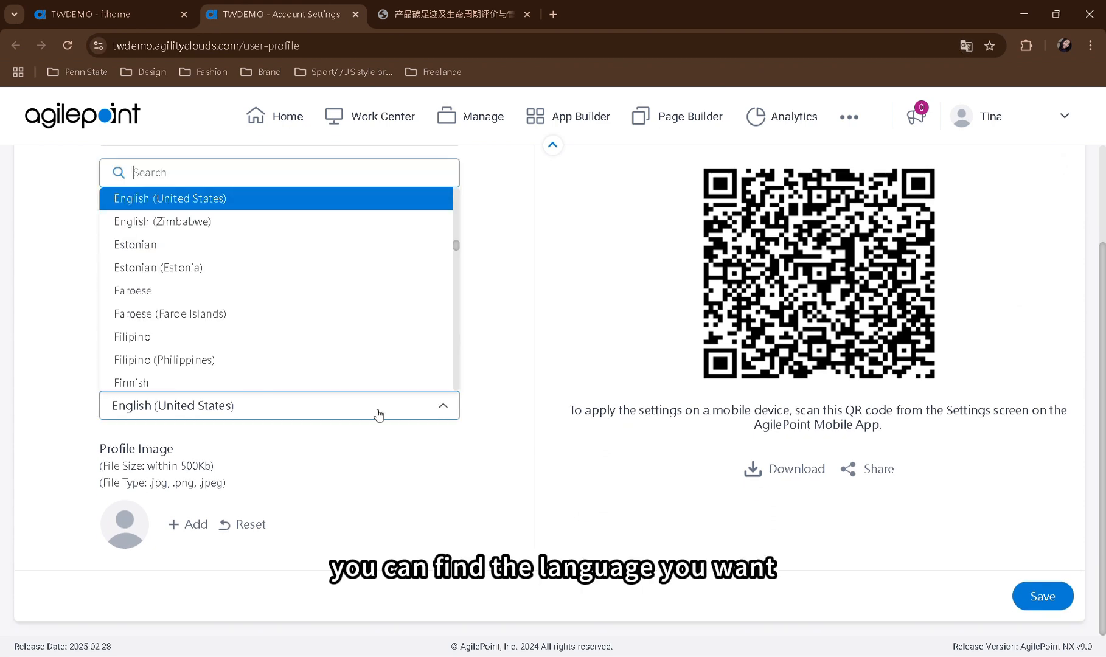
pyautogui.scroll(-4, 157, 229)
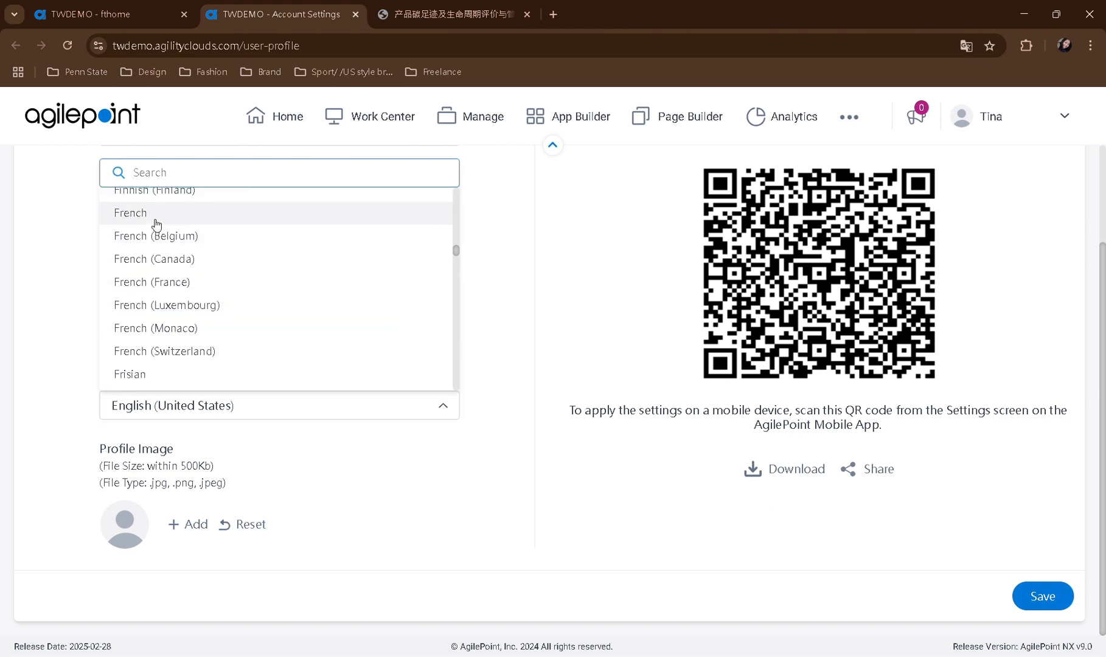
pyautogui.click(154, 217)
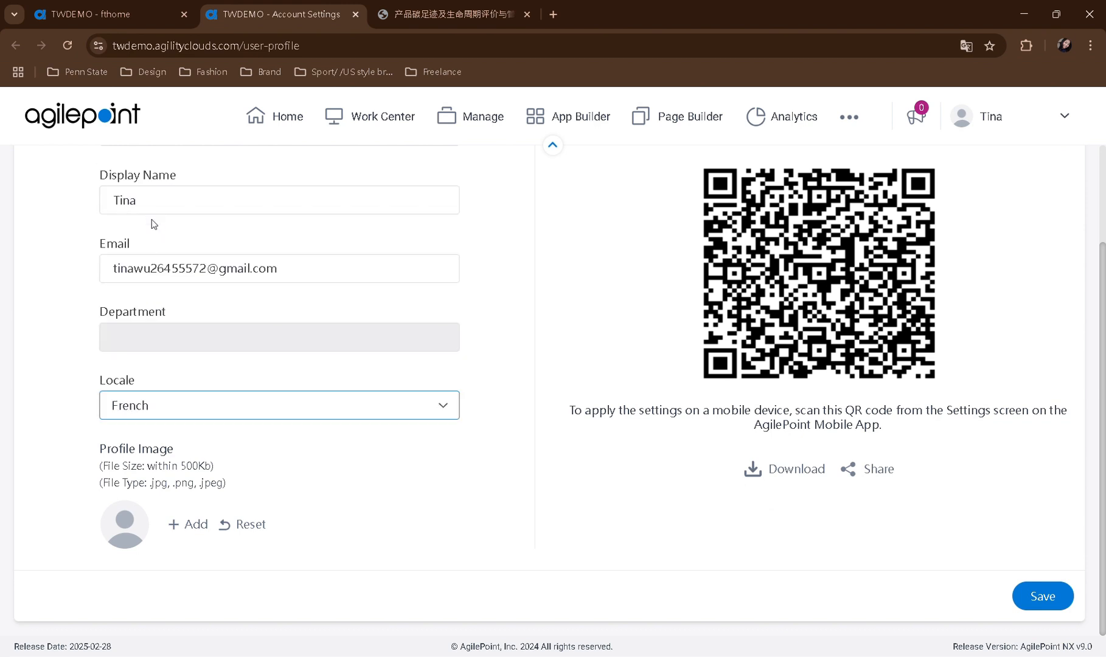
pyautogui.click(1043, 598)
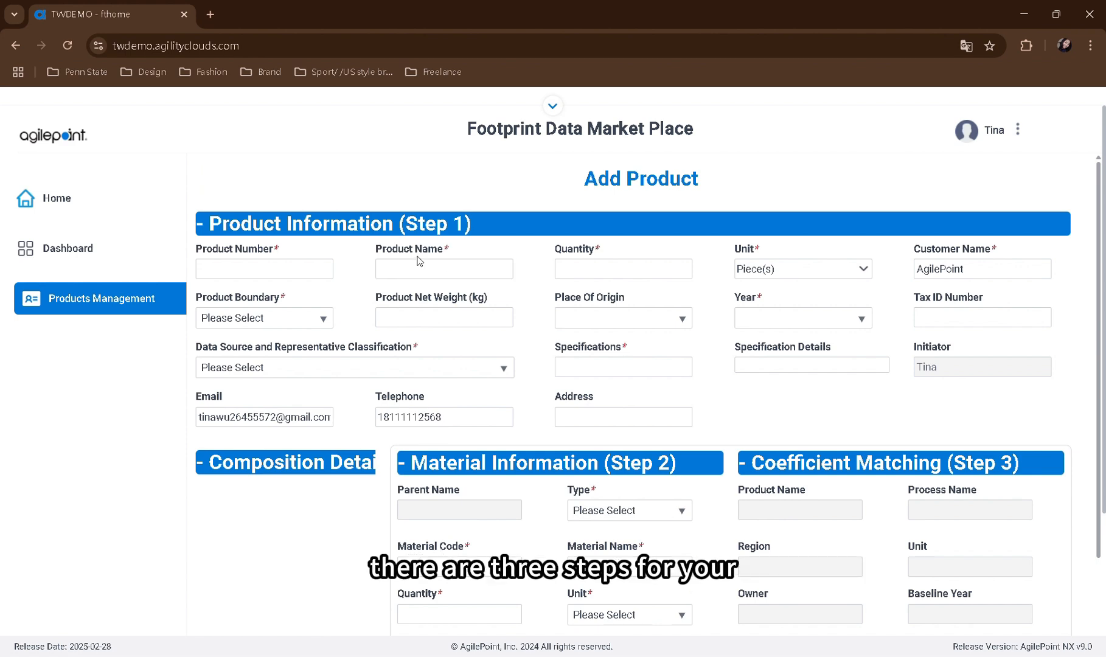
# Examine the Add Product form's sections for product information, material information, coefficient matching and footprint value
pyautogui.scroll(-3, 672, 363)
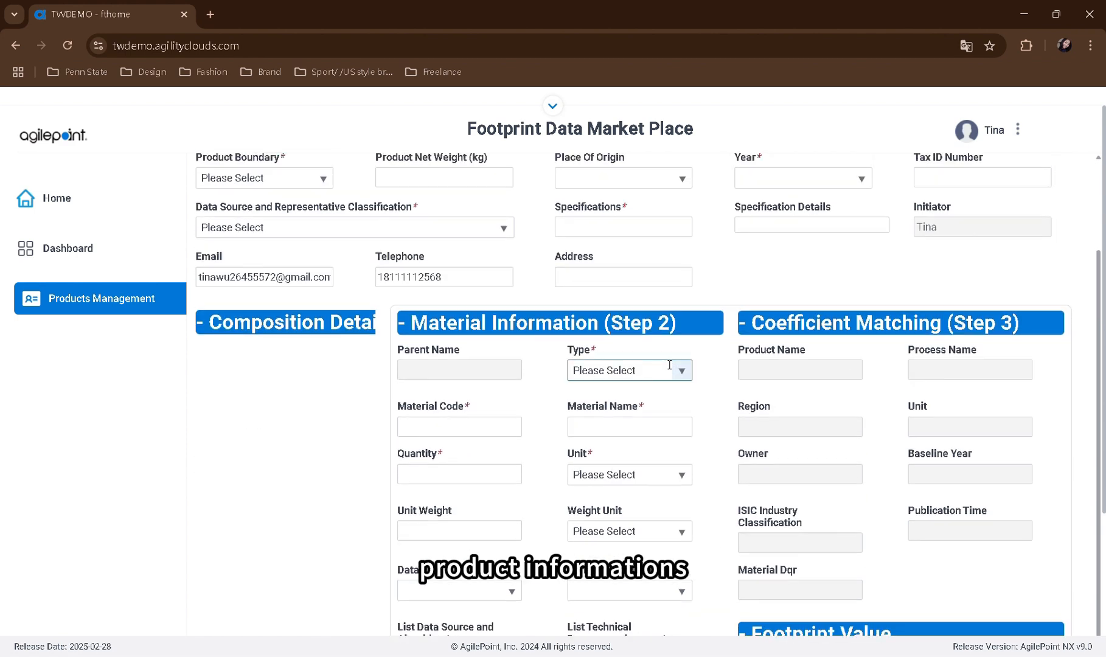
pyautogui.scroll(3, 633, 359)
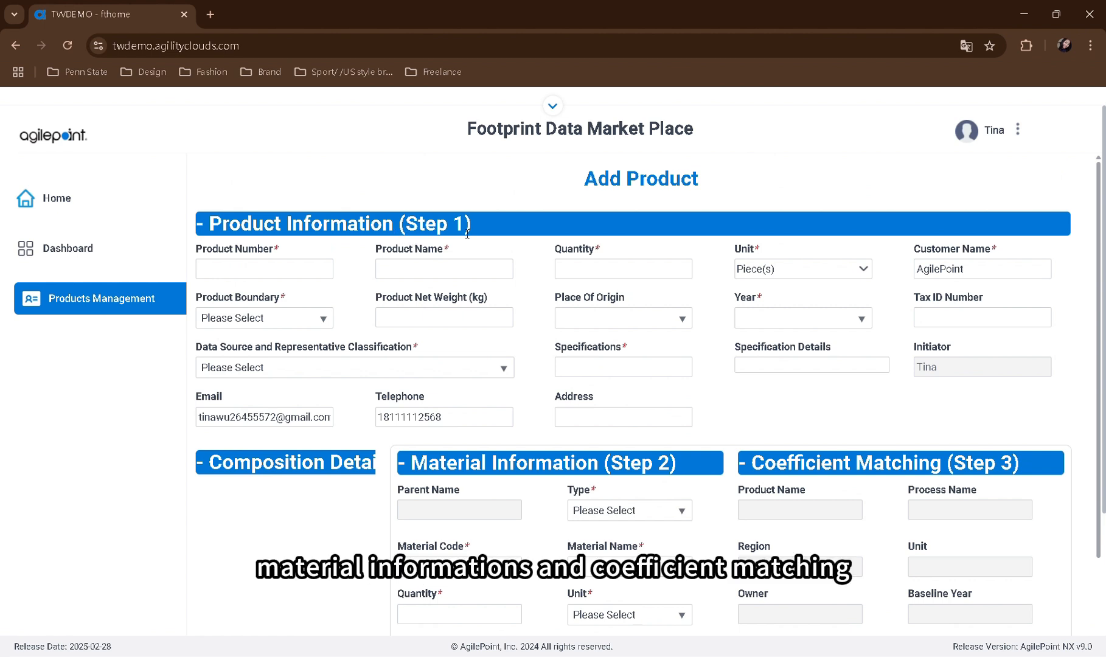
pyautogui.scroll(-4, 474, 233)
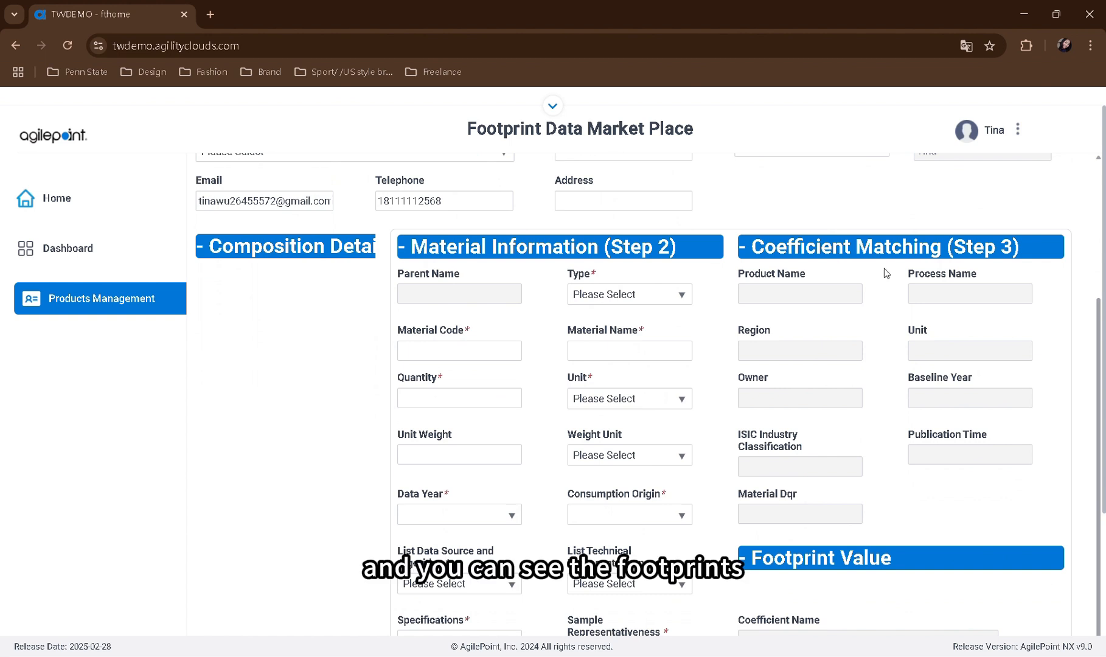
pyautogui.scroll(-2, 869, 316)
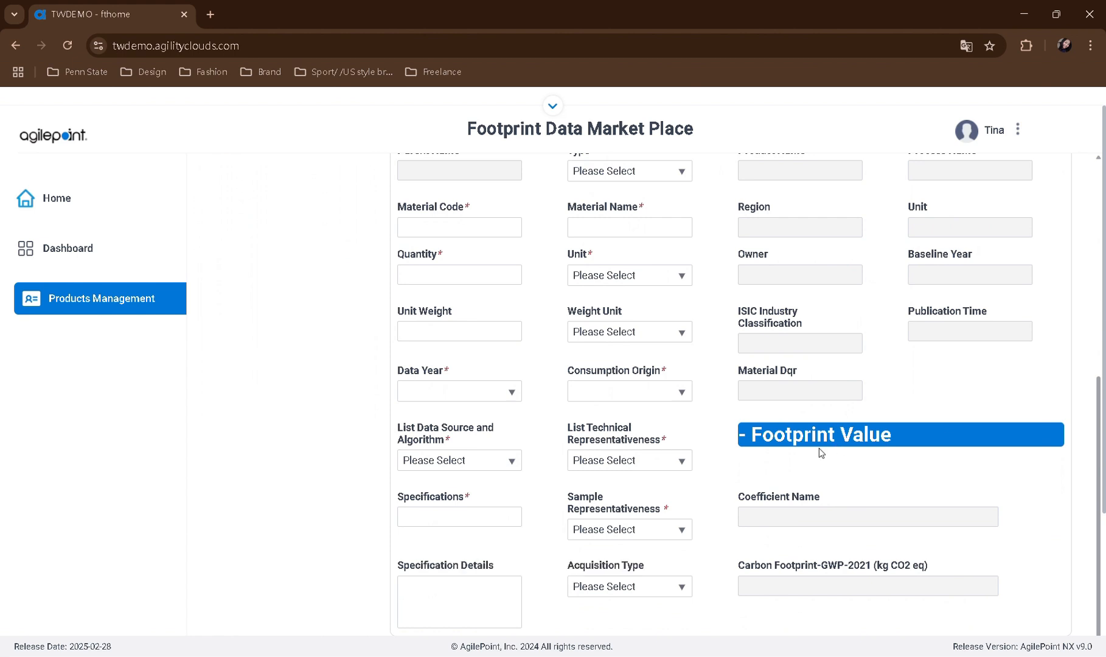
pyautogui.scroll(5, 715, 461)
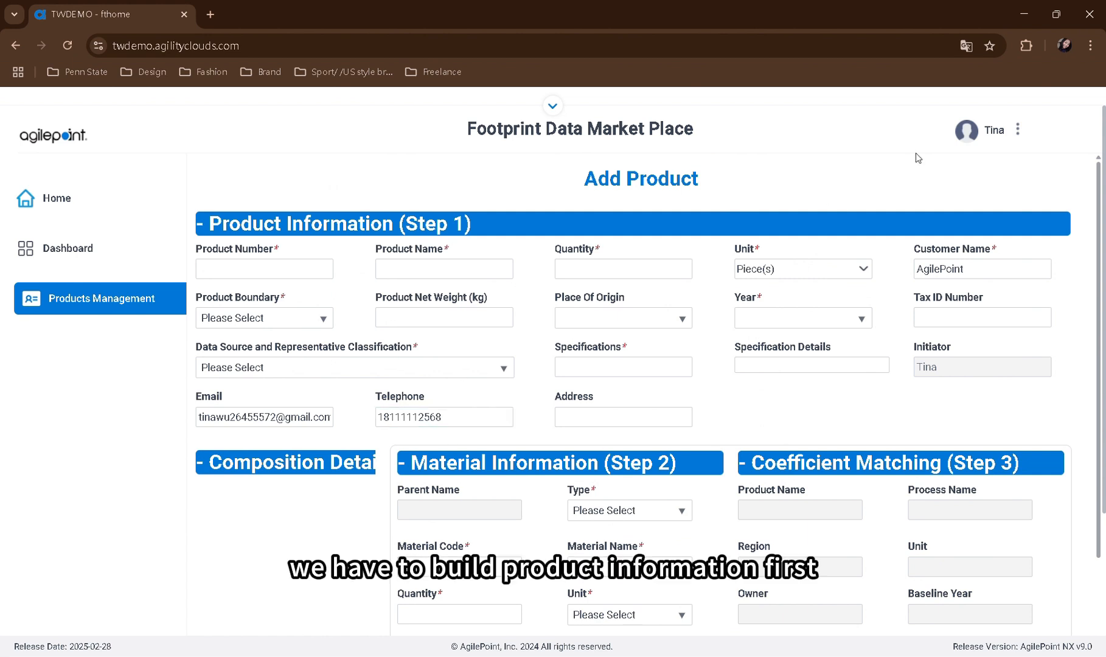
pyautogui.click(328, 267)
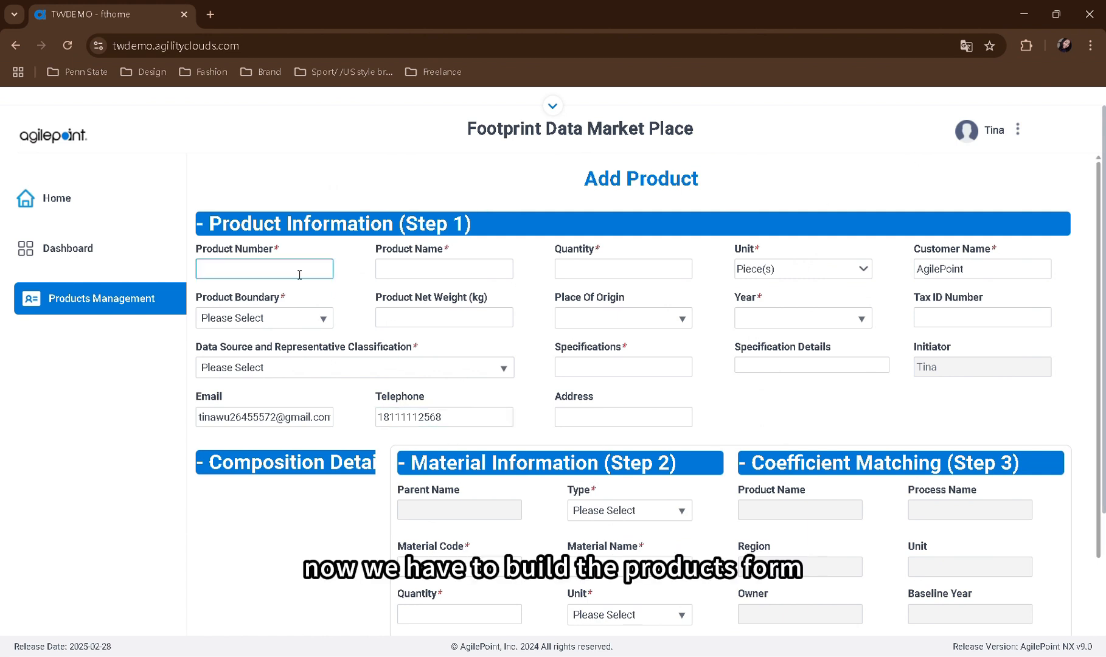
pyautogui.hotkey('ctrl', 'v')
pyautogui.click(378, 268)
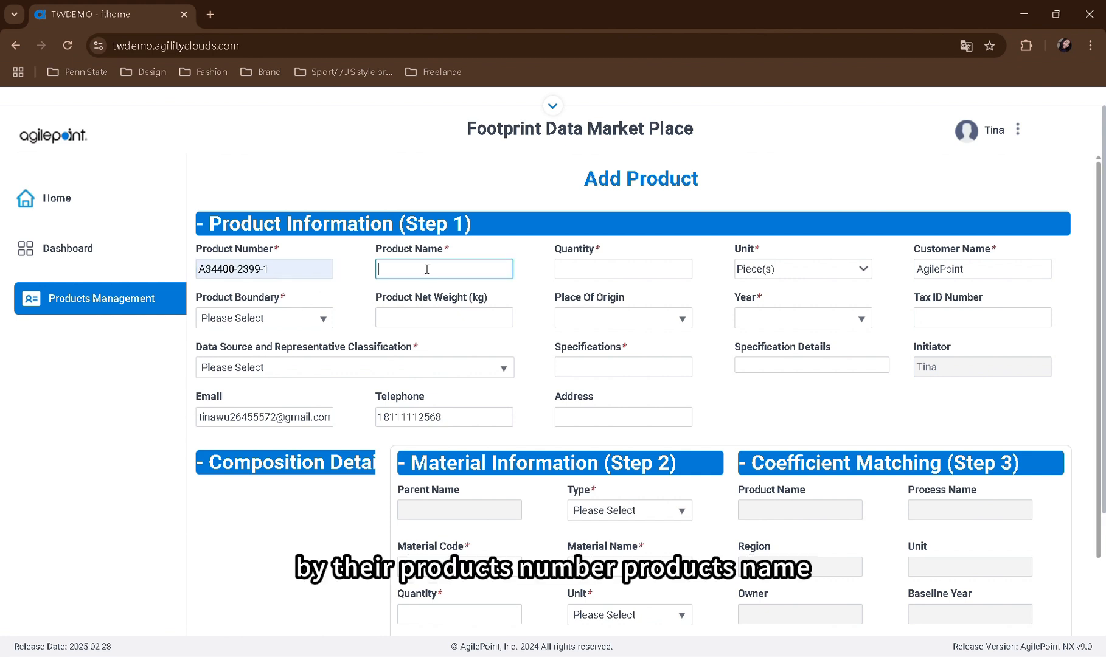
pyautogui.write('粉體塗料')
pyautogui.click(578, 268)
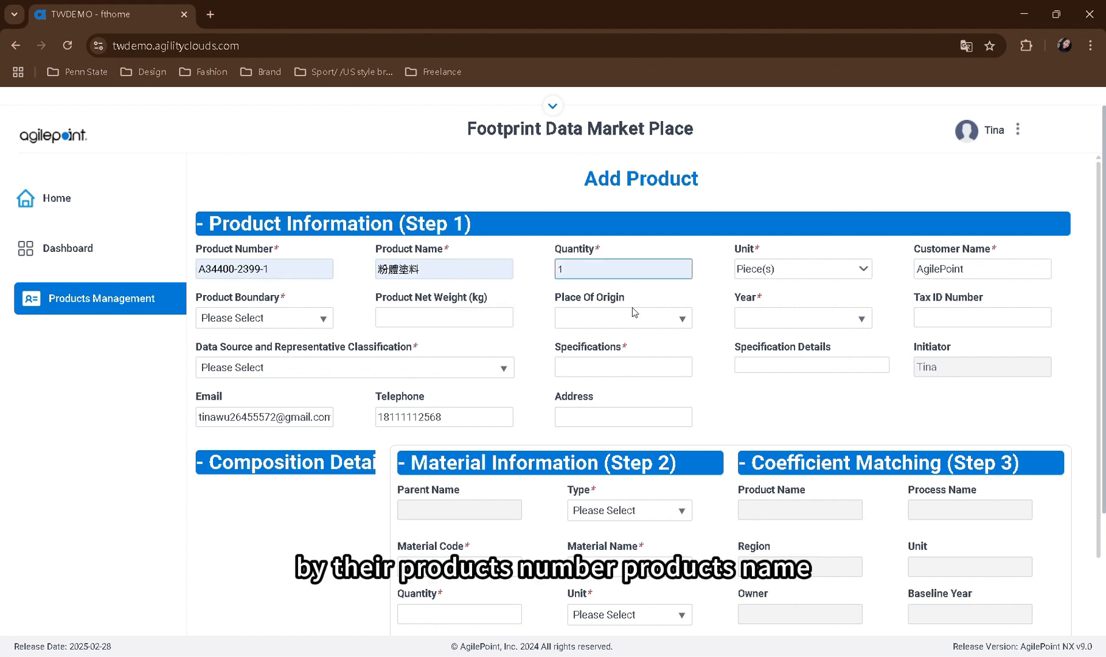
pyautogui.write('1')
# Set the product boundary to From Cradle to Grave, the net weight to 27.48 kg and the place of origin to China
pyautogui.click(321, 317)
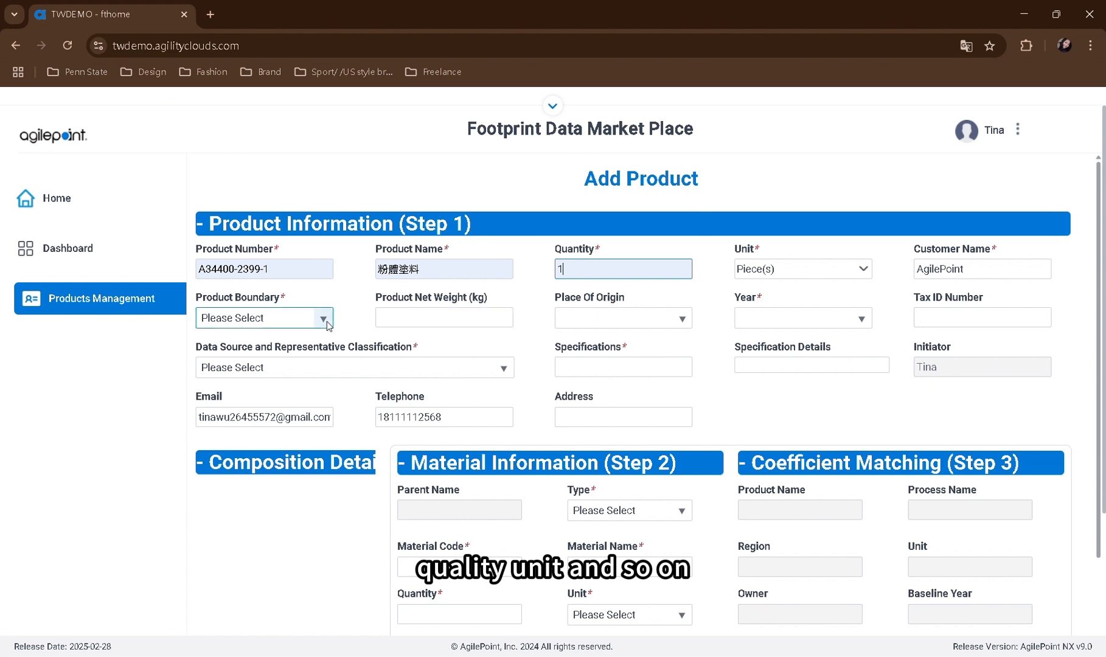
pyautogui.click(259, 370)
pyautogui.click(402, 318)
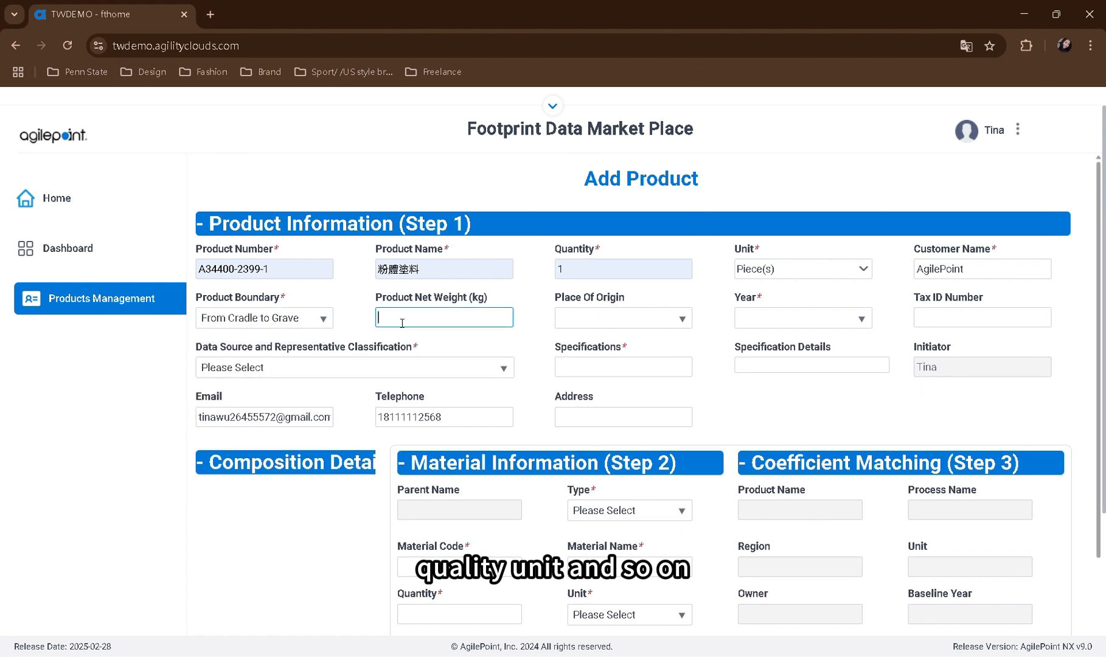
pyautogui.write('27.48')
pyautogui.click(599, 320)
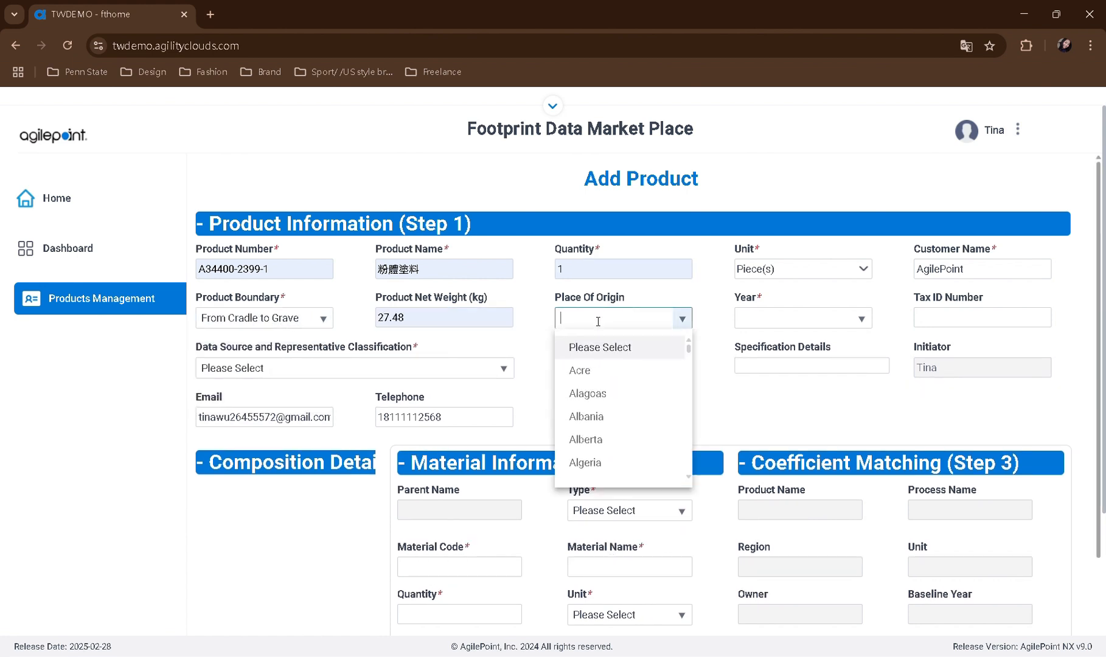
pyautogui.write('Chin')
pyautogui.press('Return')
# Set the year to 2023, the data source classification to a specific enterprise excluding main supply chain, and the specifications to 黑色
pyautogui.click(824, 324)
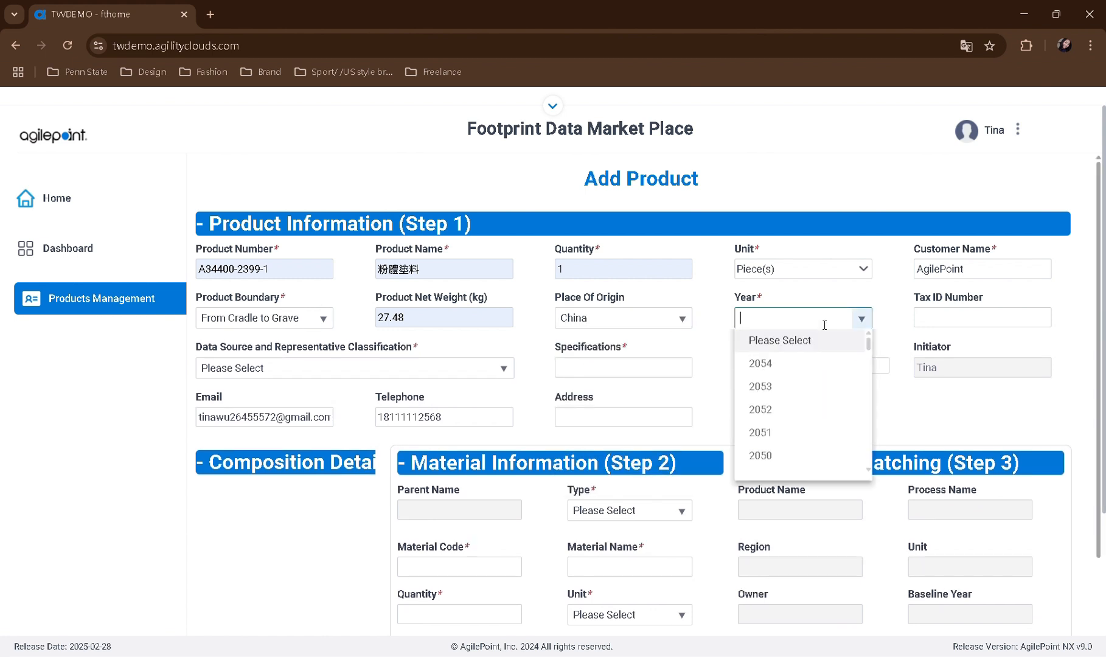
pyautogui.write('2023')
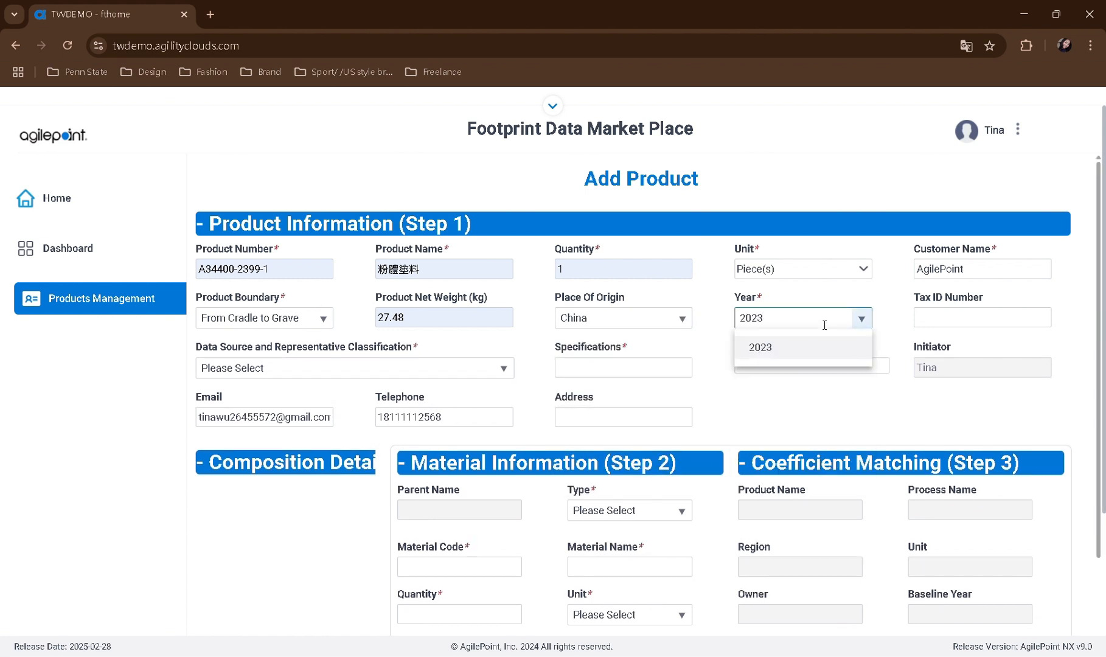
pyautogui.click(785, 352)
pyautogui.click(337, 367)
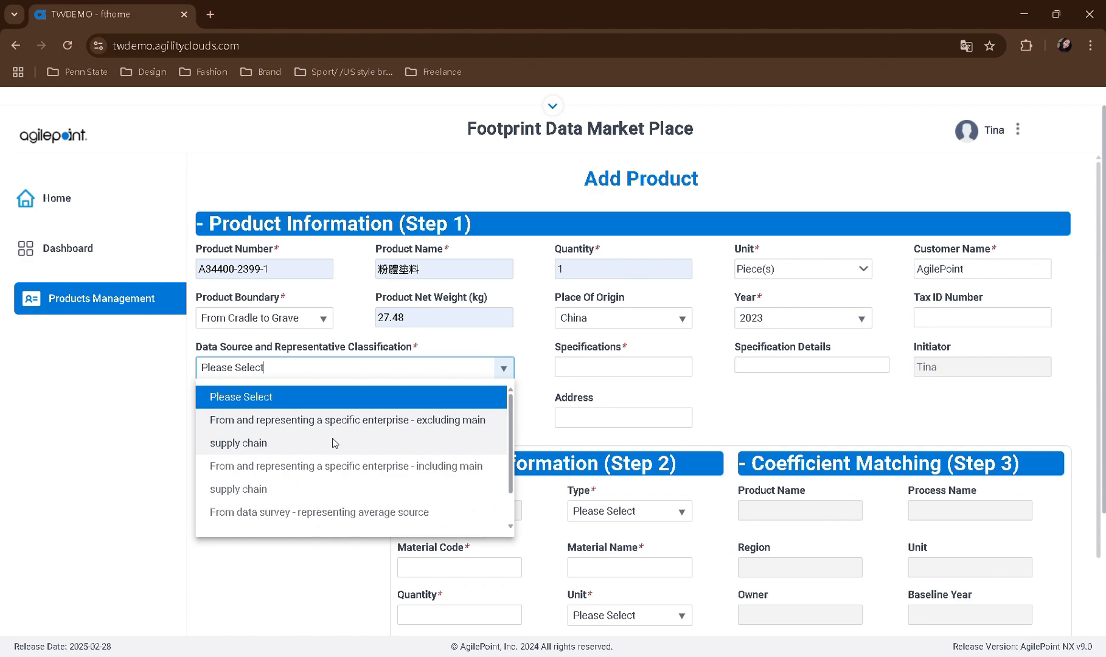
pyautogui.click(333, 443)
pyautogui.click(623, 367)
pyautogui.write('黑色')
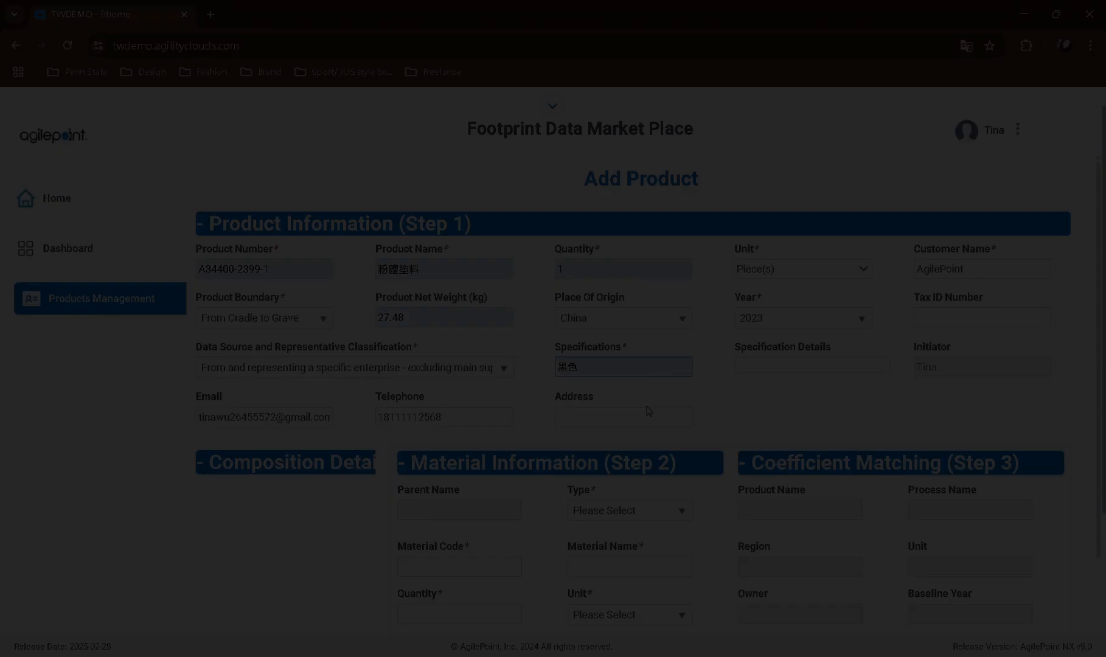
# Enter material code CAS 2451-62-9 and material name TGIC in the material information, with the type set to Material
pyautogui.scroll(-3, 542, 385)
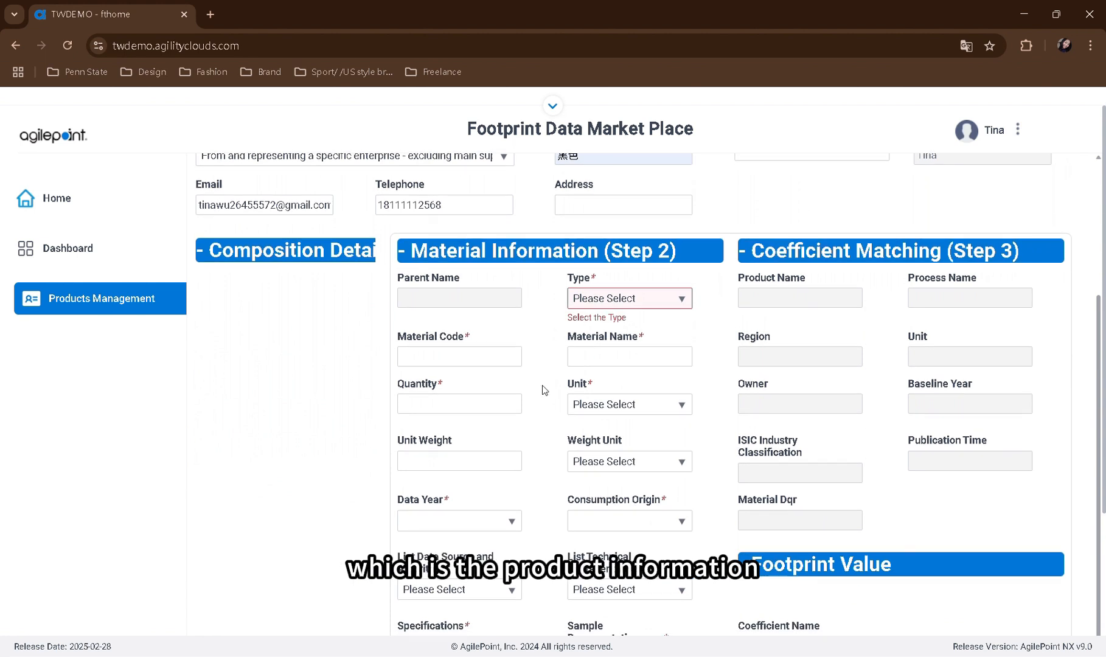
pyautogui.scroll(-1, 542, 385)
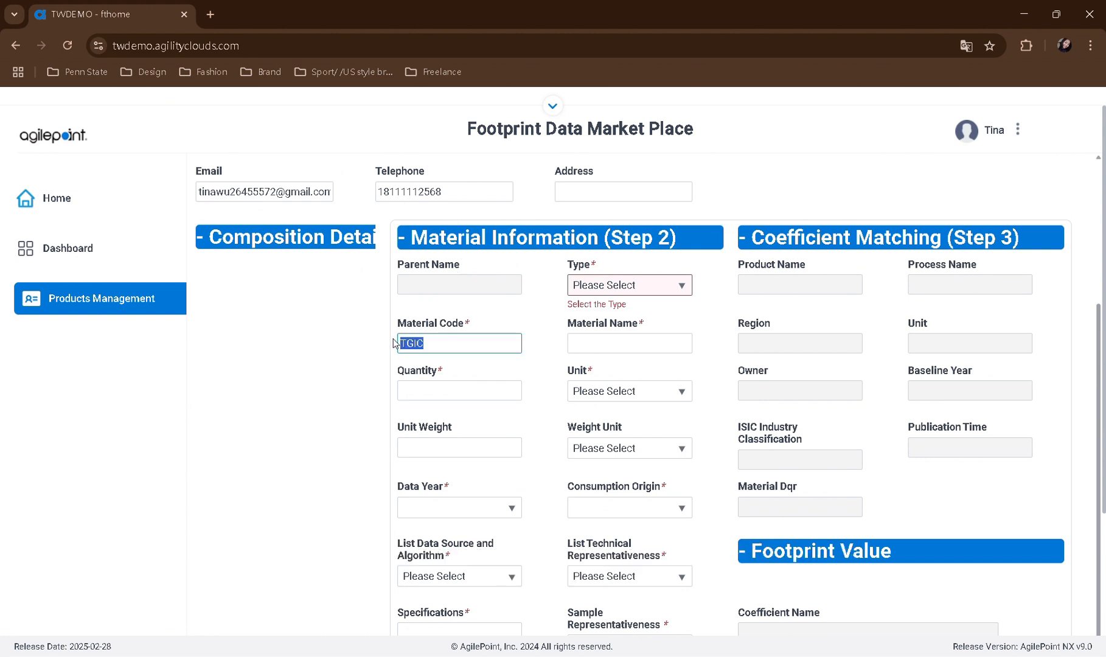
pyautogui.write('CAS 2451-62-9')
pyautogui.click(608, 351)
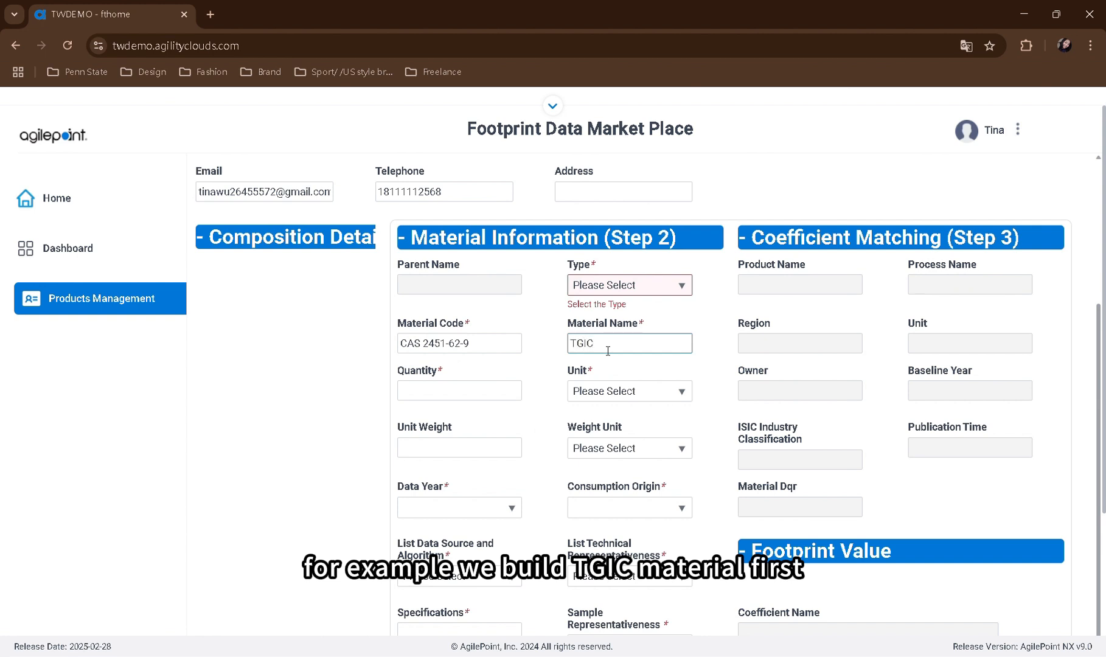
pyautogui.click(618, 292)
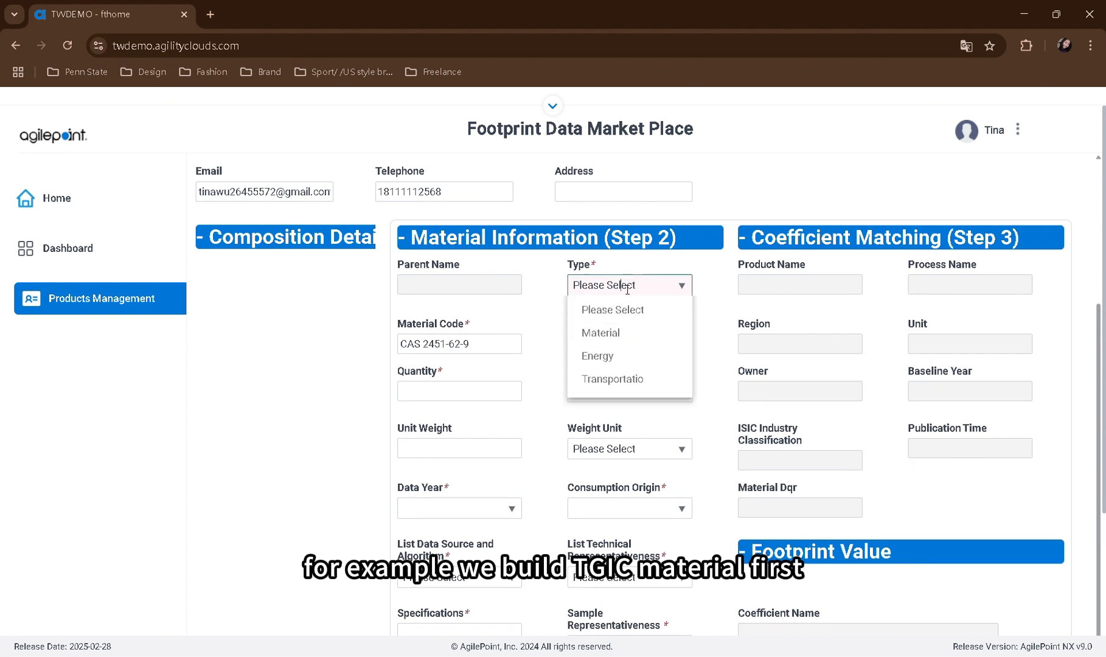
pyautogui.click(621, 333)
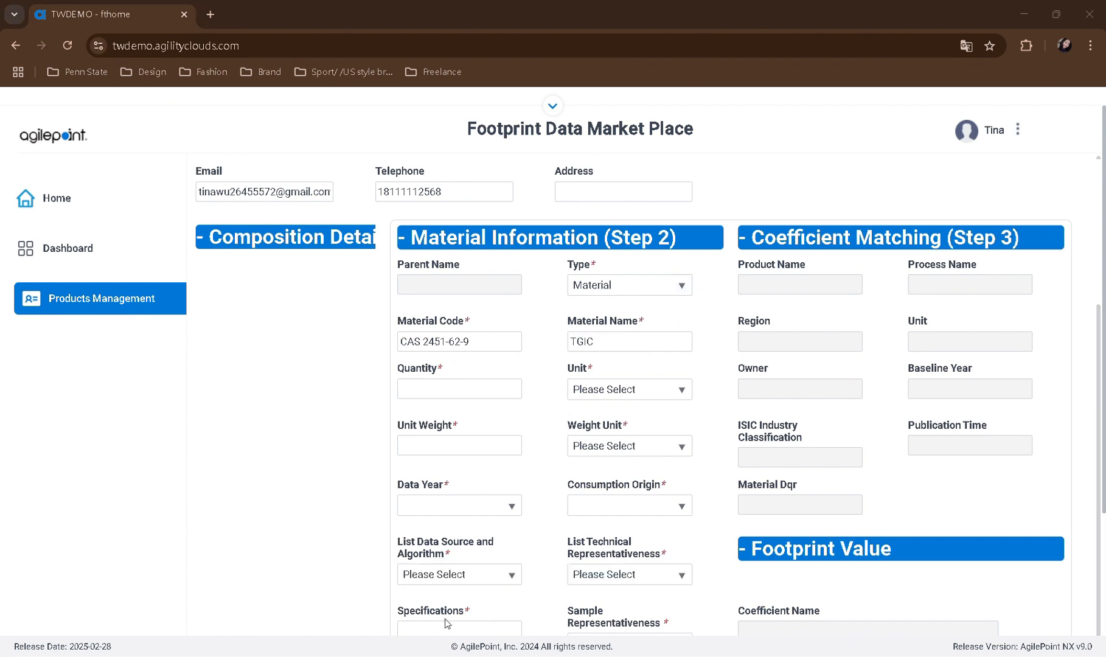
# Set the material's quantity to 1 unit, unit weight to 1.48 kg, data year to 2023 and consumption origin to China
pyautogui.click(453, 505)
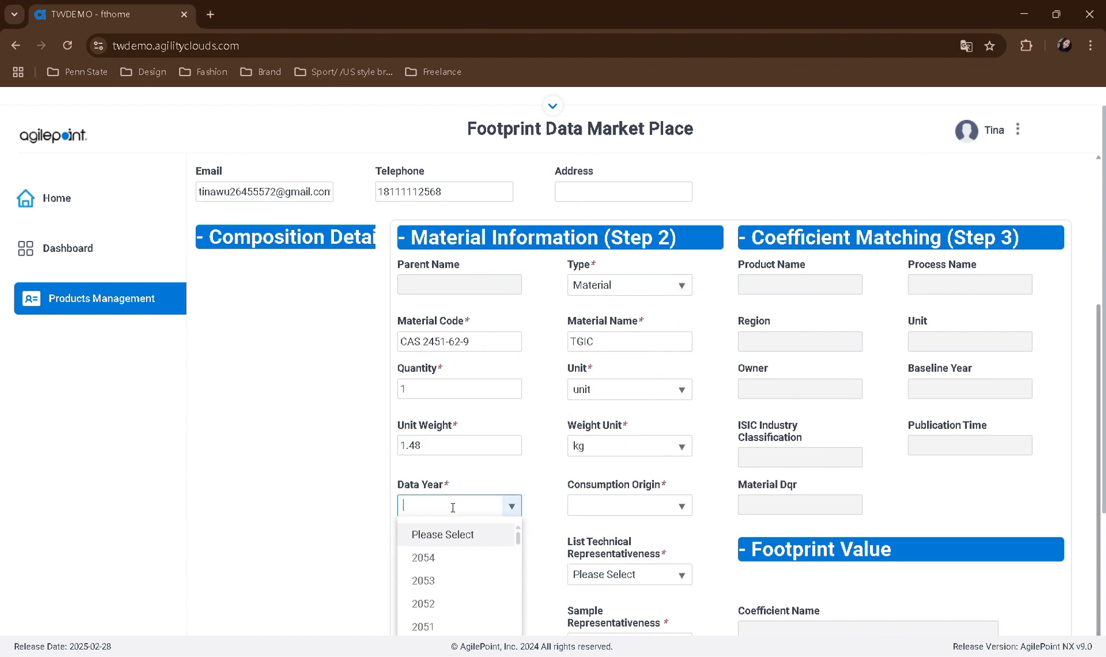
pyautogui.write('2023')
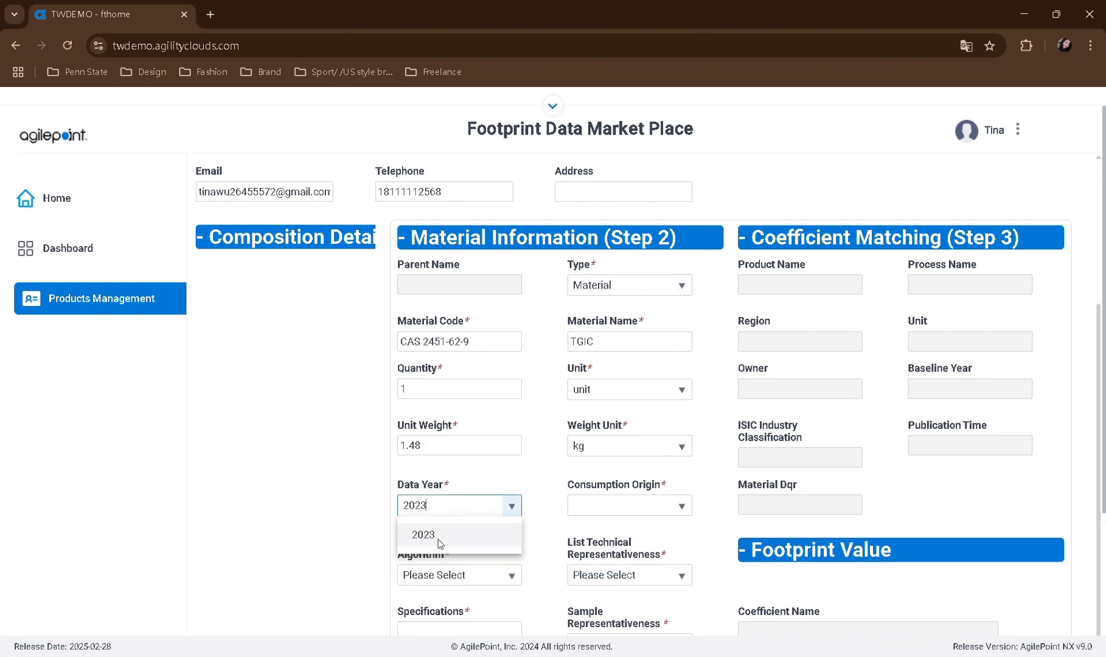
pyautogui.click(439, 539)
pyautogui.click(583, 505)
pyautogui.write('China')
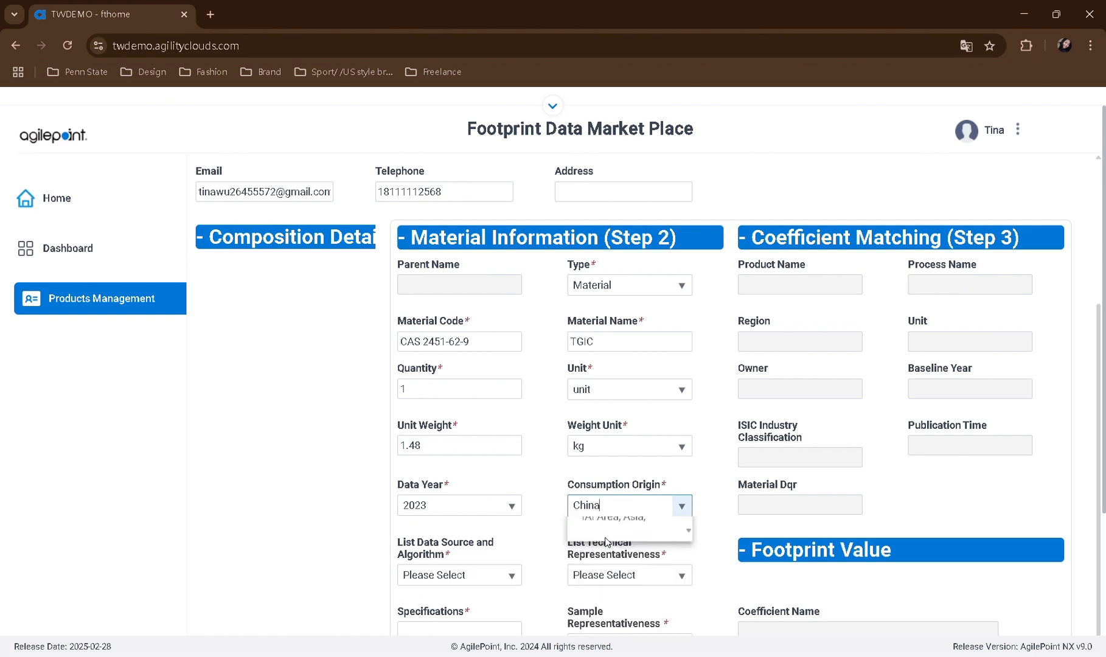
pyautogui.click(605, 539)
# Set TGIC's list data source and algorithm to the Production Measurement option and its technical representativeness to the "Data Obtained from" option
pyautogui.scroll(-2, 533, 429)
pyautogui.click(508, 463)
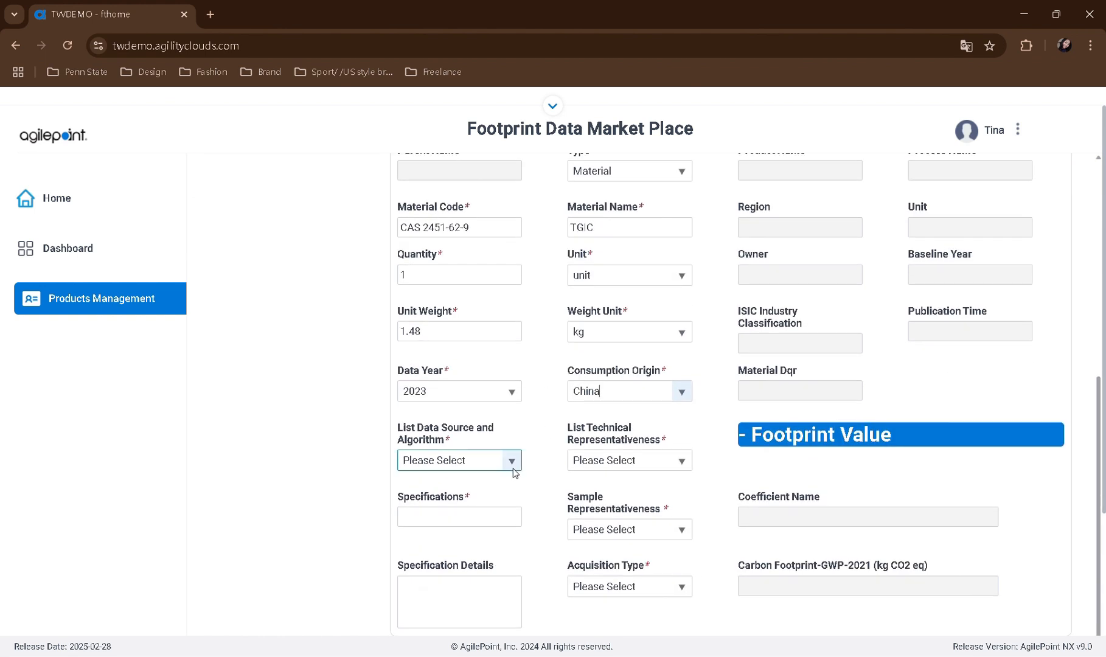
pyautogui.click(486, 532)
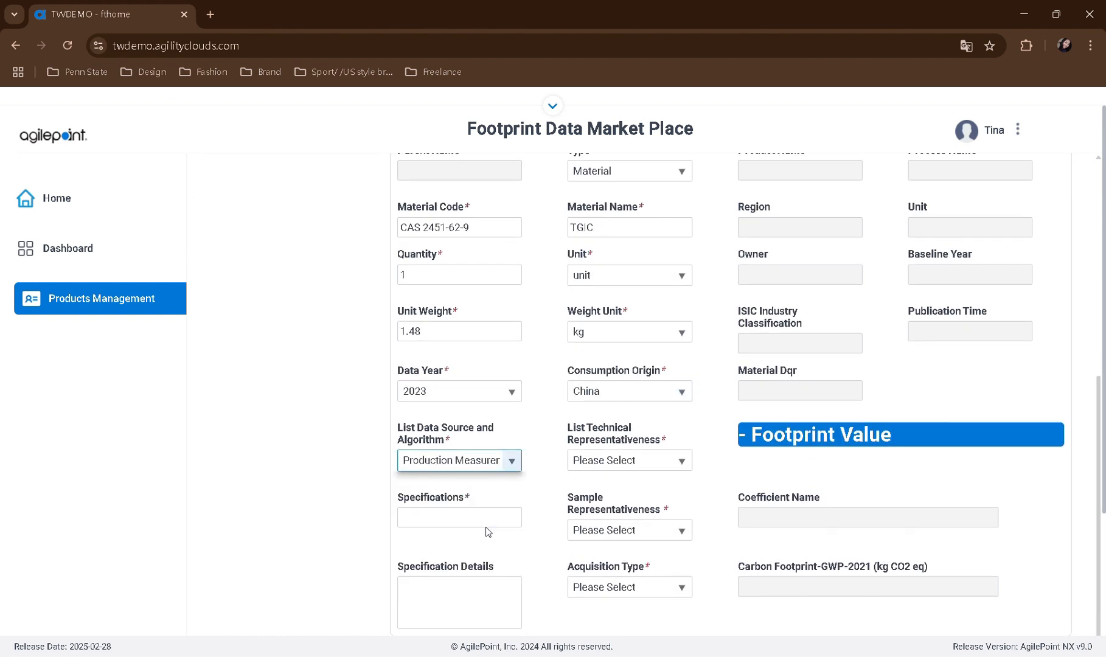
pyautogui.click(681, 461)
pyautogui.click(618, 536)
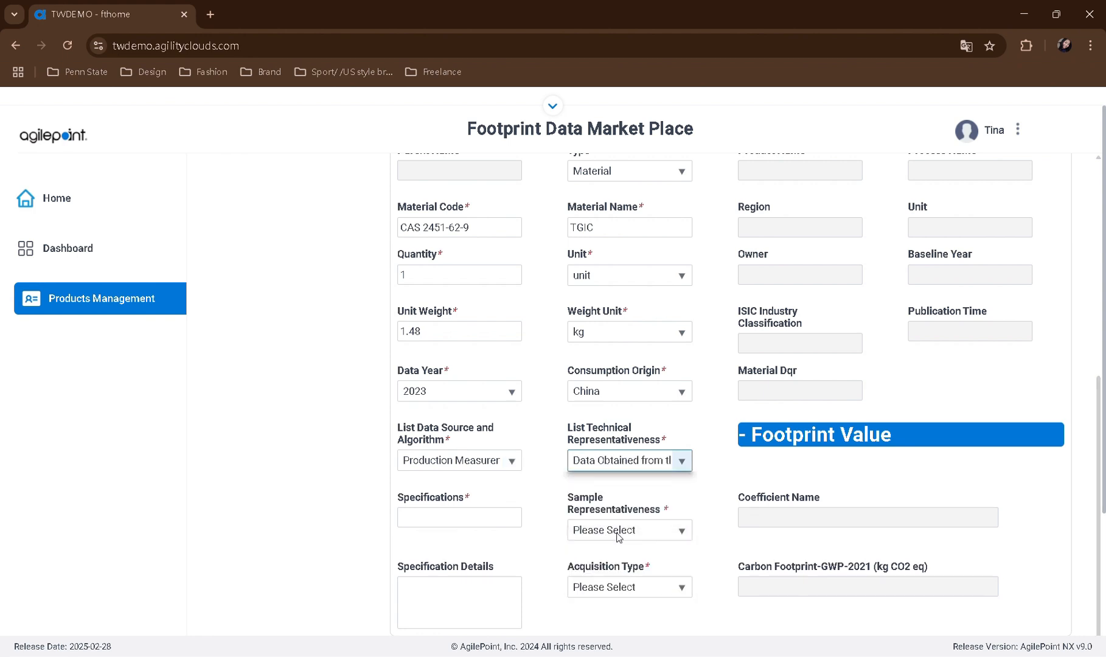
# Enter TGIC as the specifications and set sample representativeness to the "Statistical average of" option
pyautogui.click(509, 525)
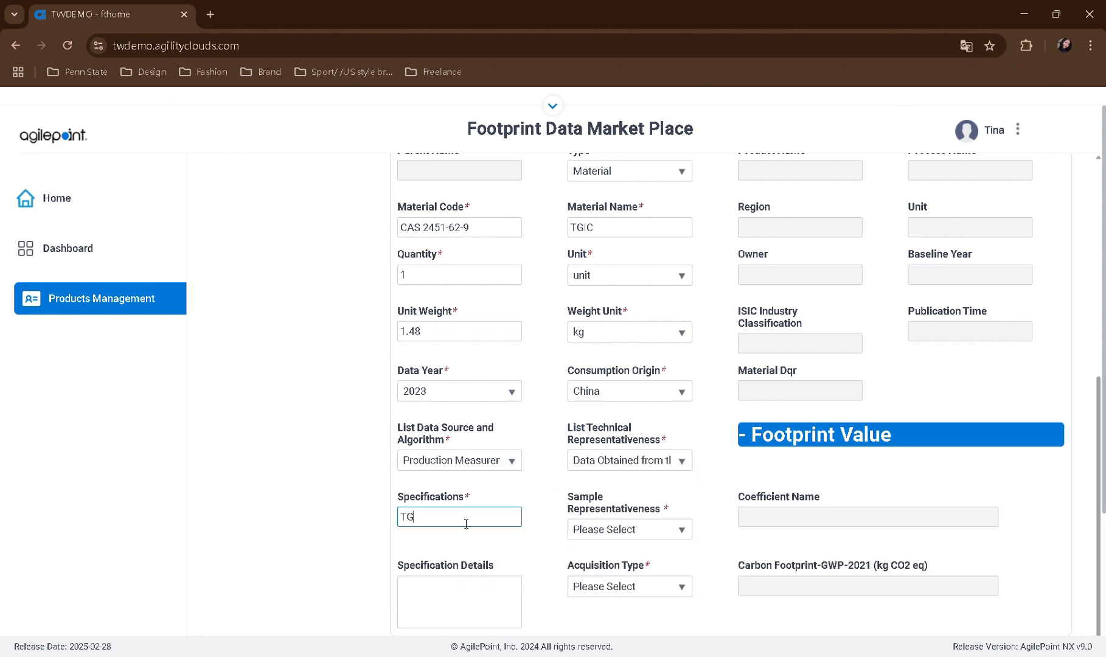
pyautogui.click(615, 529)
pyautogui.click(600, 581)
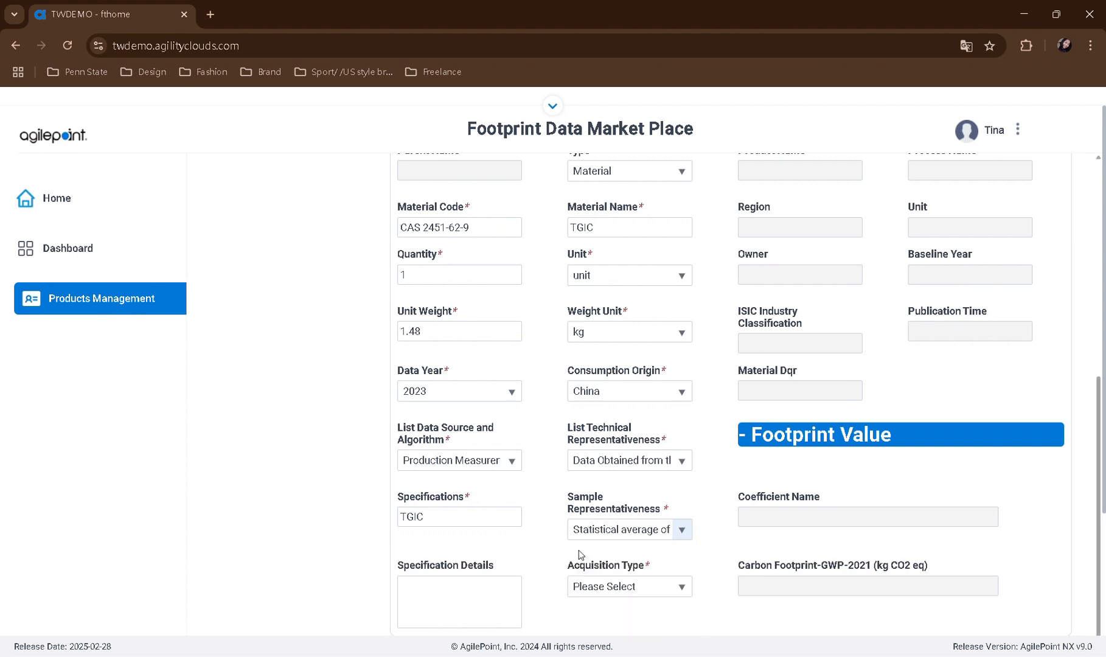
# Set the acquisition type to Outsourced and save the TGIC material
pyautogui.scroll(-3, 565, 517)
pyautogui.click(612, 443)
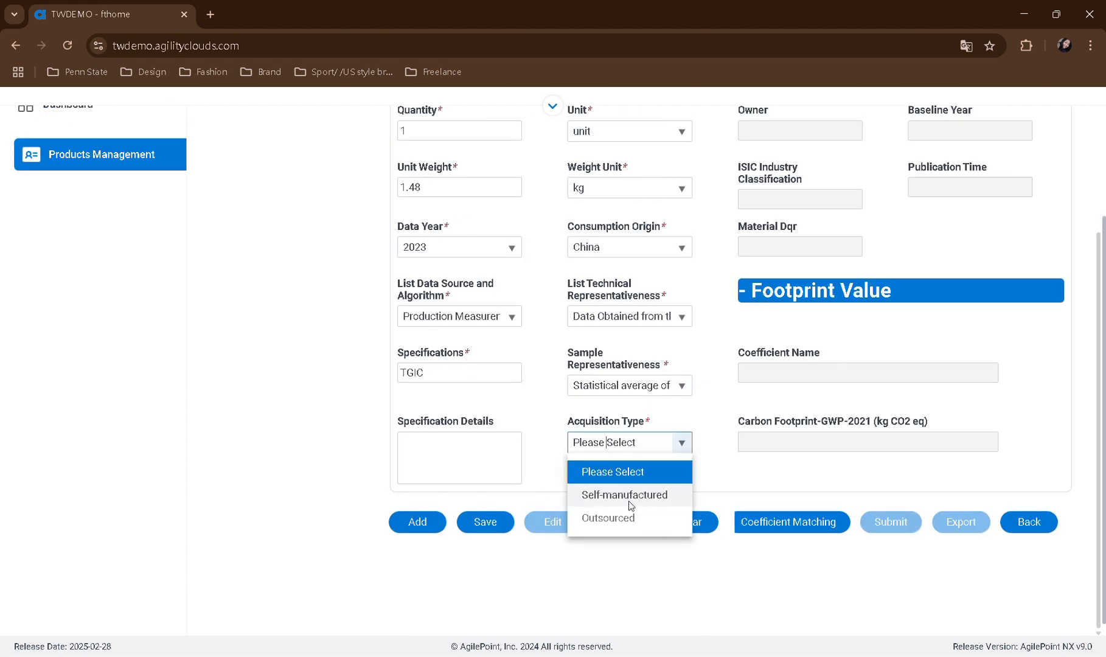
pyautogui.click(631, 519)
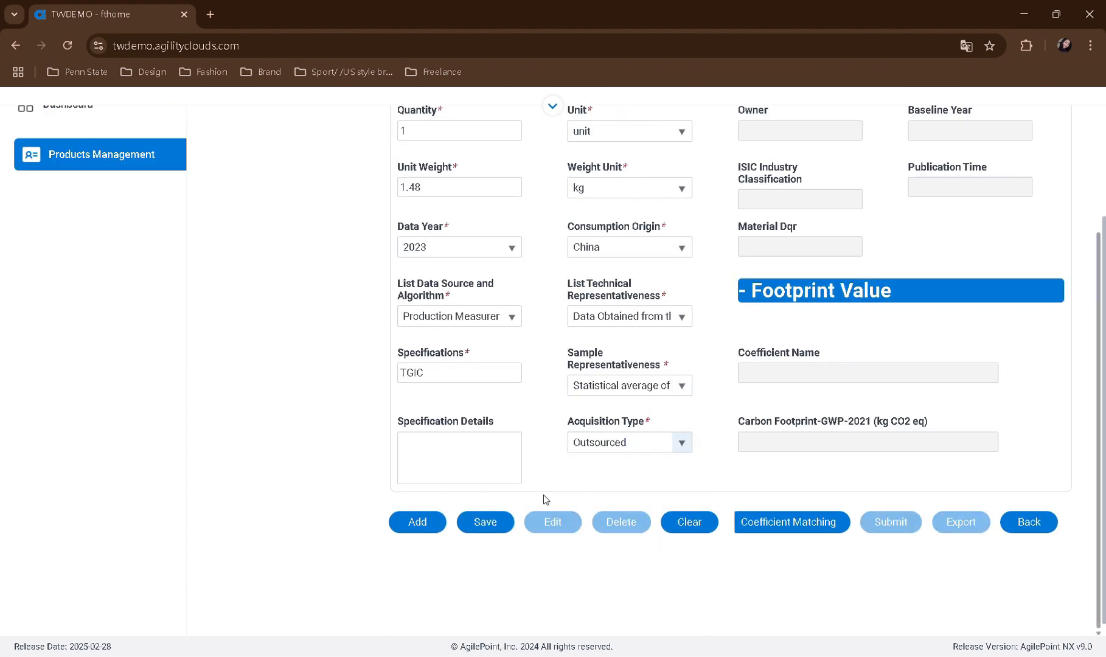
pyautogui.click(484, 526)
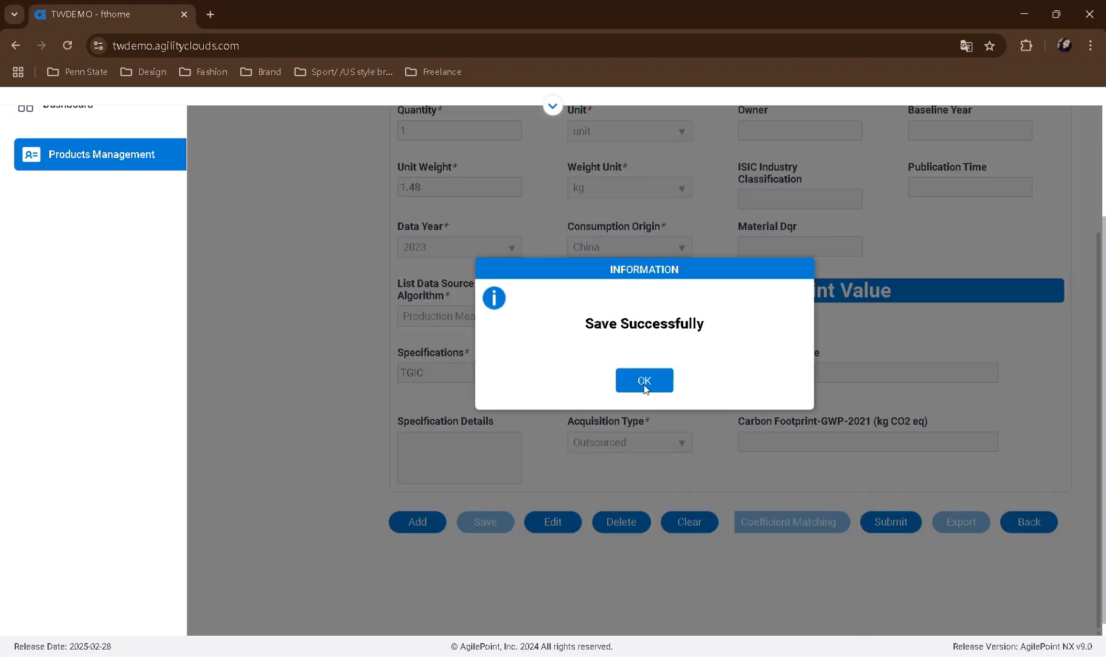
pyautogui.click(644, 380)
# Select TGIC in the composition details and add a new blank material under it
pyautogui.scroll(5, 512, 454)
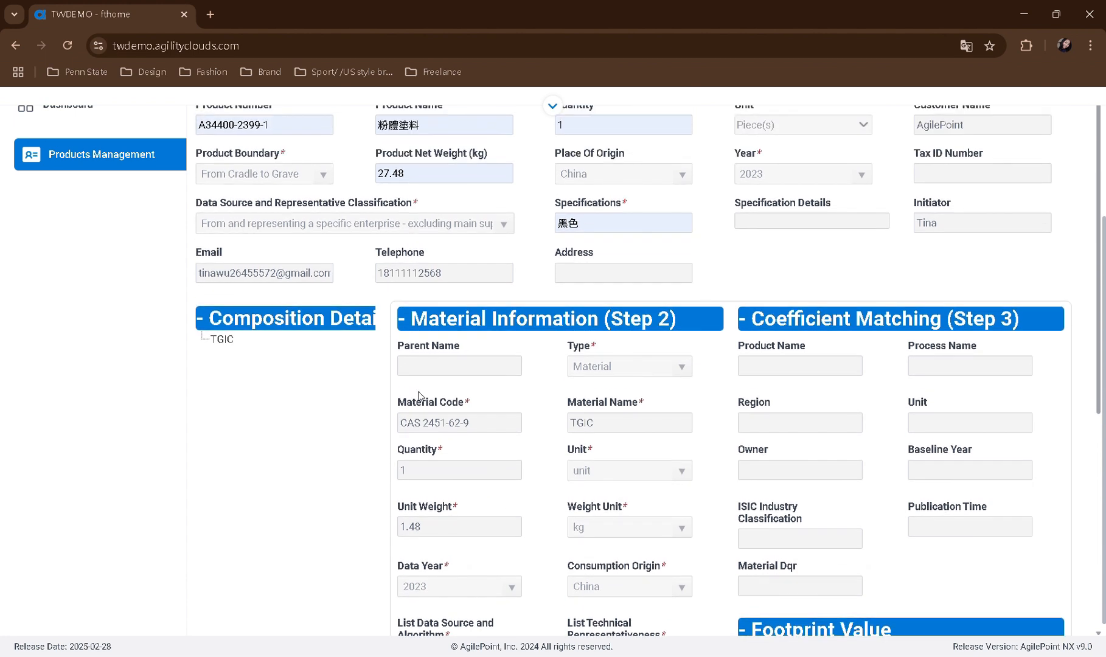
pyautogui.click(224, 341)
pyautogui.scroll(-5, 266, 365)
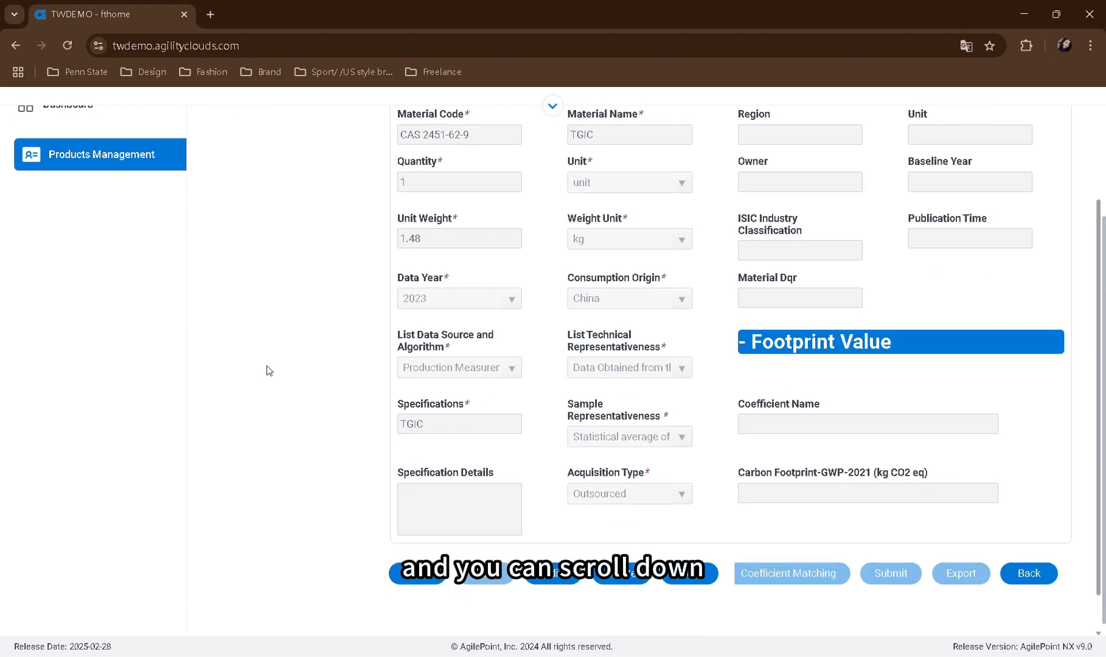
pyautogui.click(418, 580)
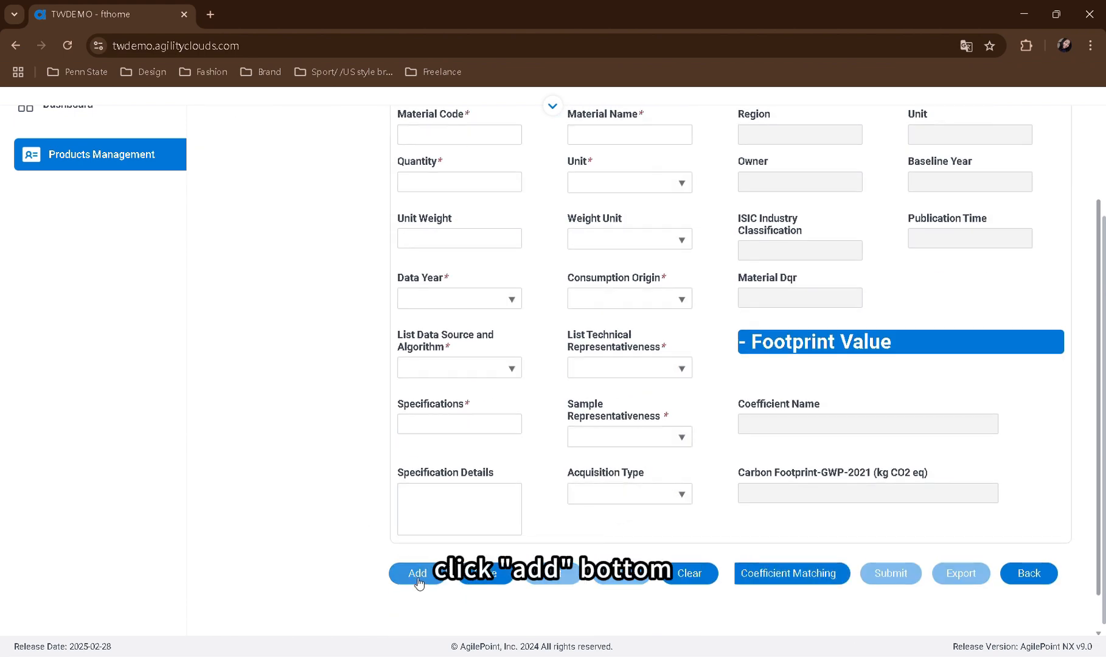
# Enter epichlorohydrin as both the material name and the specifications of the new child material
pyautogui.scroll(5, 316, 461)
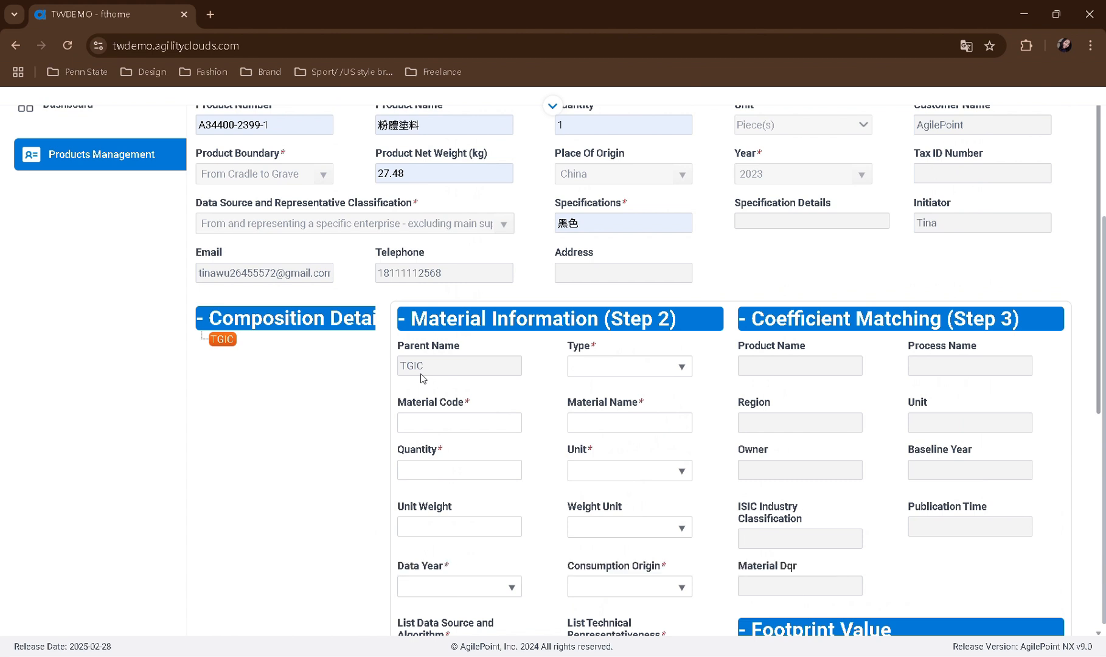
pyautogui.click(633, 423)
pyautogui.write('epichlorohydrin')
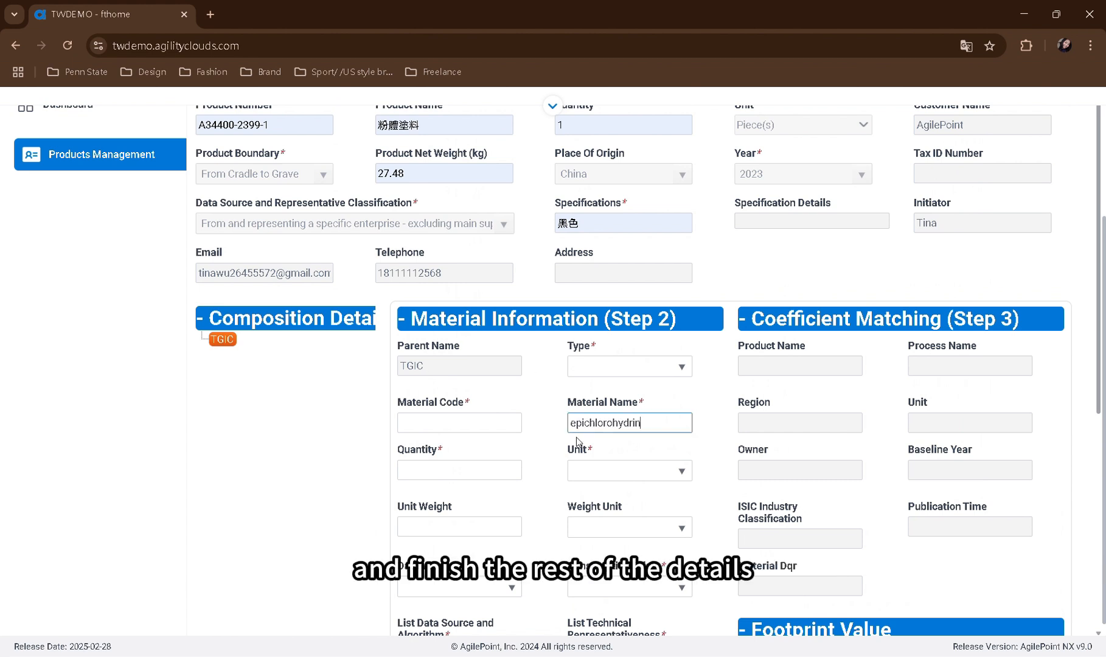
pyautogui.scroll(-2, 576, 437)
pyautogui.click(487, 574)
pyautogui.write('epichlorohydrin')
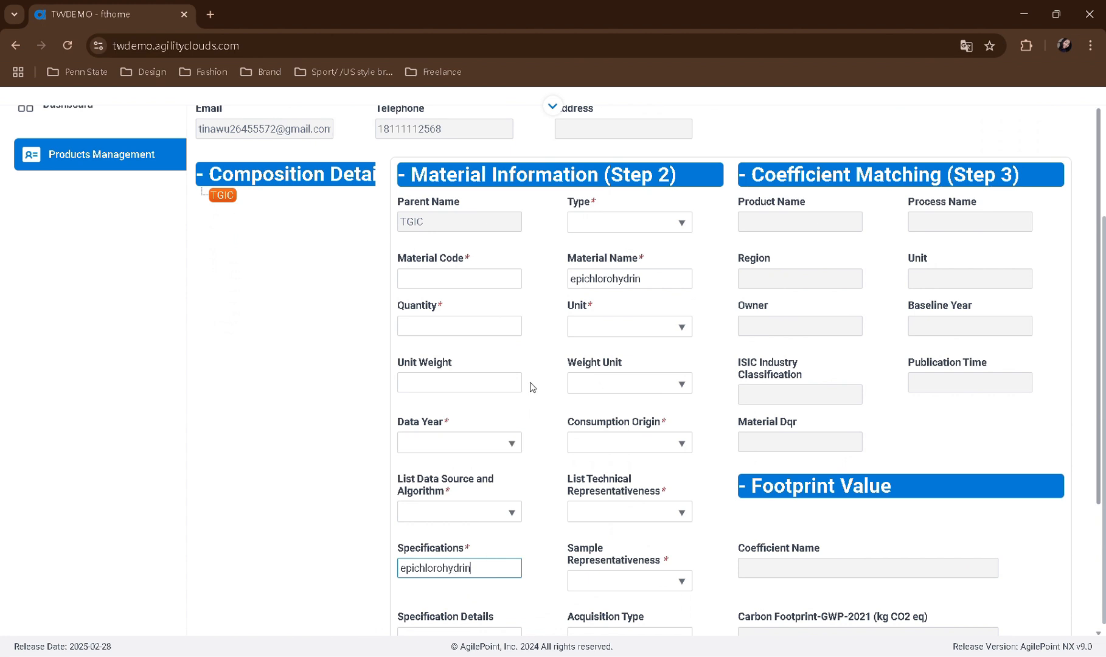
# Set the epichlorohydrin entry's type to Material and its data year to 2023
pyautogui.click(581, 222)
pyautogui.click(602, 266)
pyautogui.click(485, 442)
pyautogui.write('2023')
pyautogui.click(481, 472)
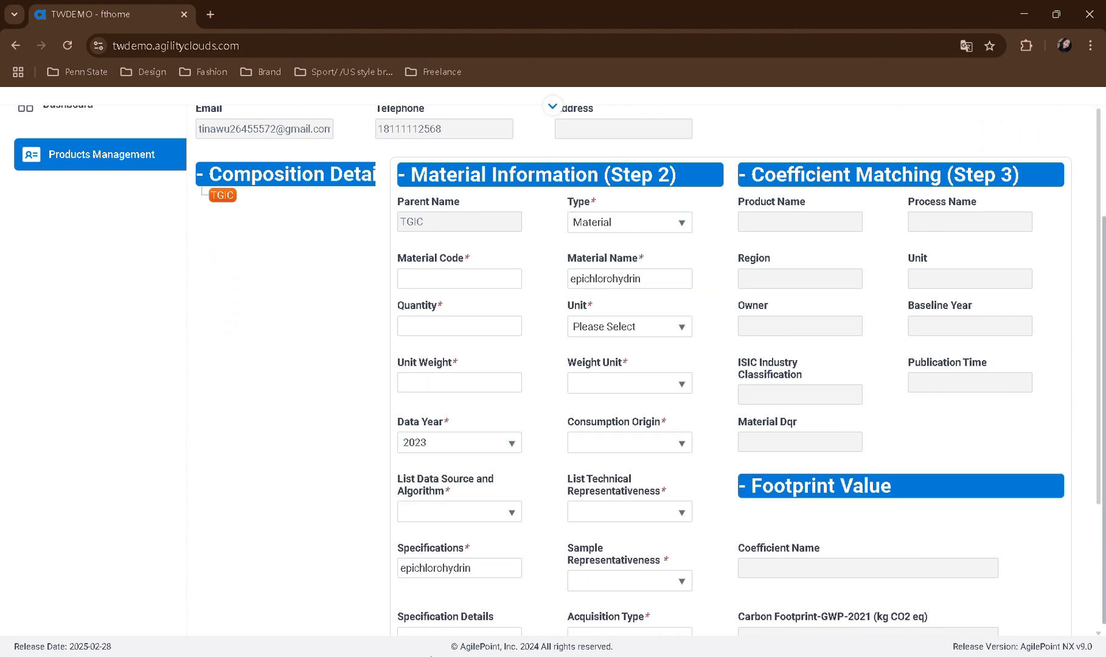
# Enter material code CAS 106-89-8, quantity 1 and unit weight 0.48 for epichlorohydrin
pyautogui.click(454, 280)
pyautogui.write('CAS  106-89-8')
pyautogui.click(454, 325)
pyautogui.write('1')
pyautogui.click(465, 386)
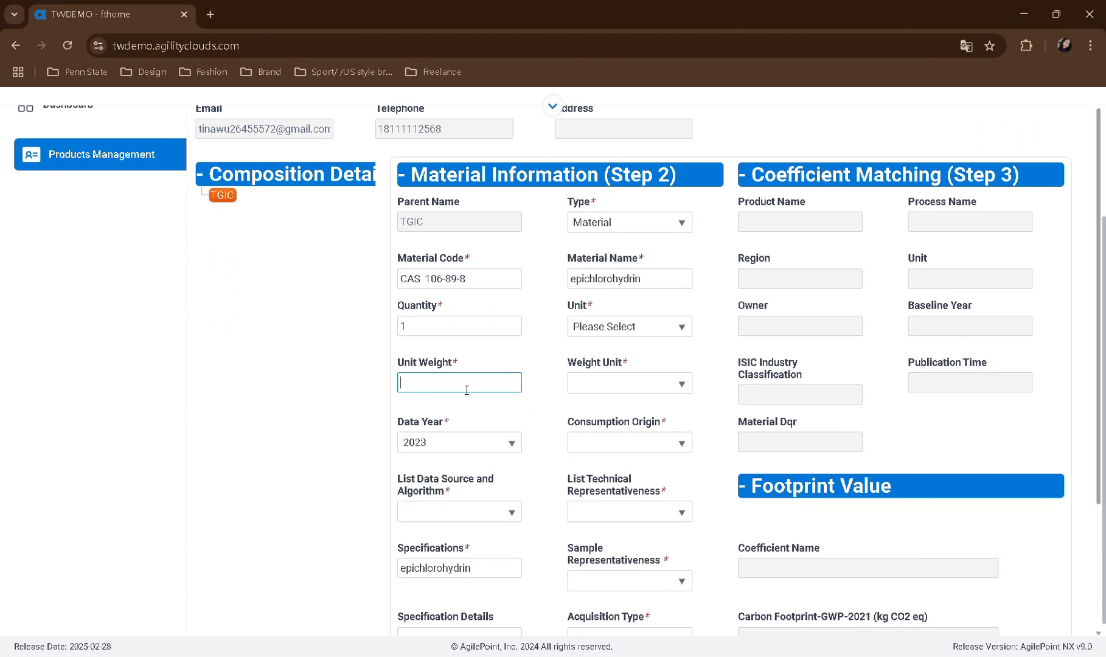
pyautogui.write('0.48')
# Set epichlorohydrin's quantity unit to unit and its weight unit to kg
pyautogui.click(646, 327)
pyautogui.click(602, 424)
pyautogui.click(612, 383)
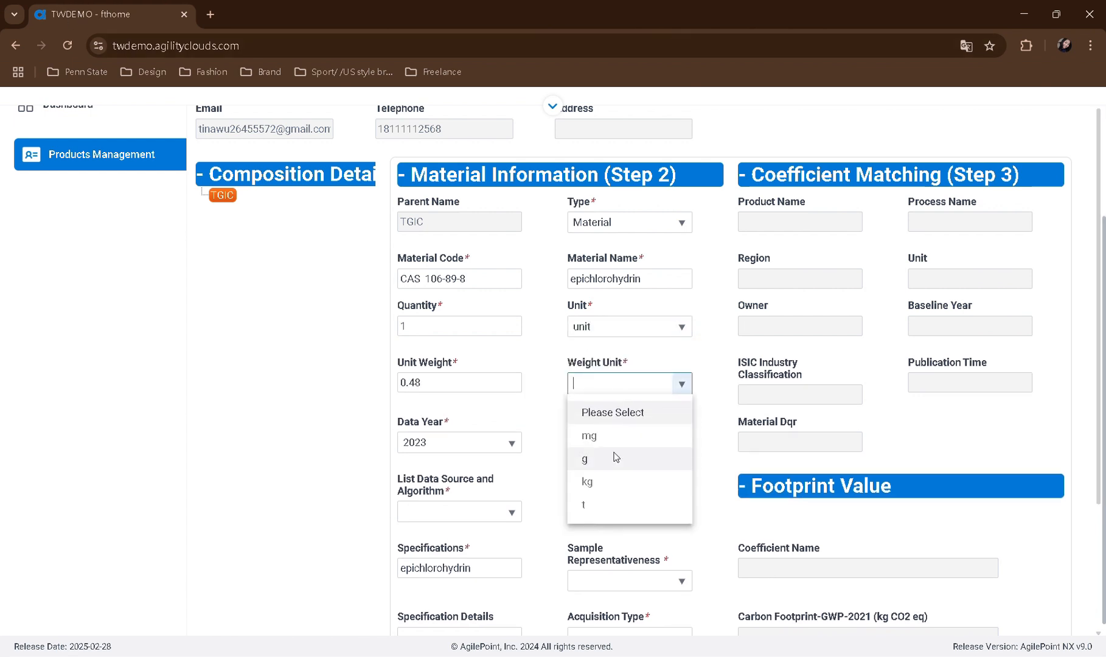
pyautogui.click(604, 478)
# Set epichlorohydrin's consumption origin to China and its list data source and algorithm to the Production Measurement option
pyautogui.scroll(-1, 543, 459)
pyautogui.click(615, 371)
pyautogui.write('China')
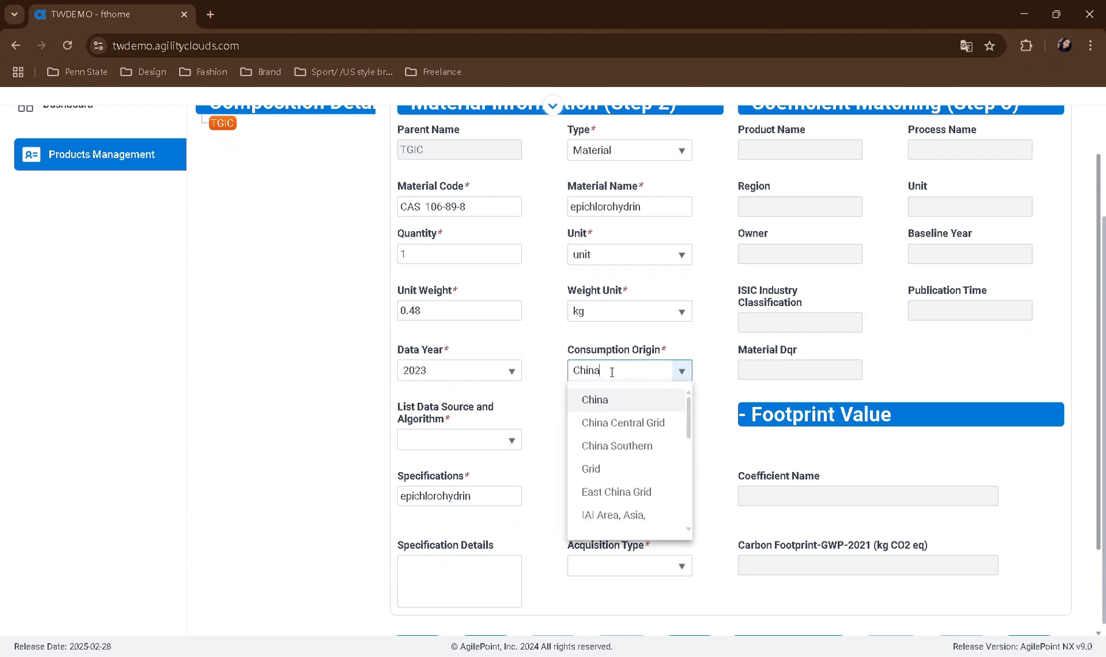
pyautogui.click(598, 401)
pyautogui.click(459, 440)
pyautogui.click(453, 490)
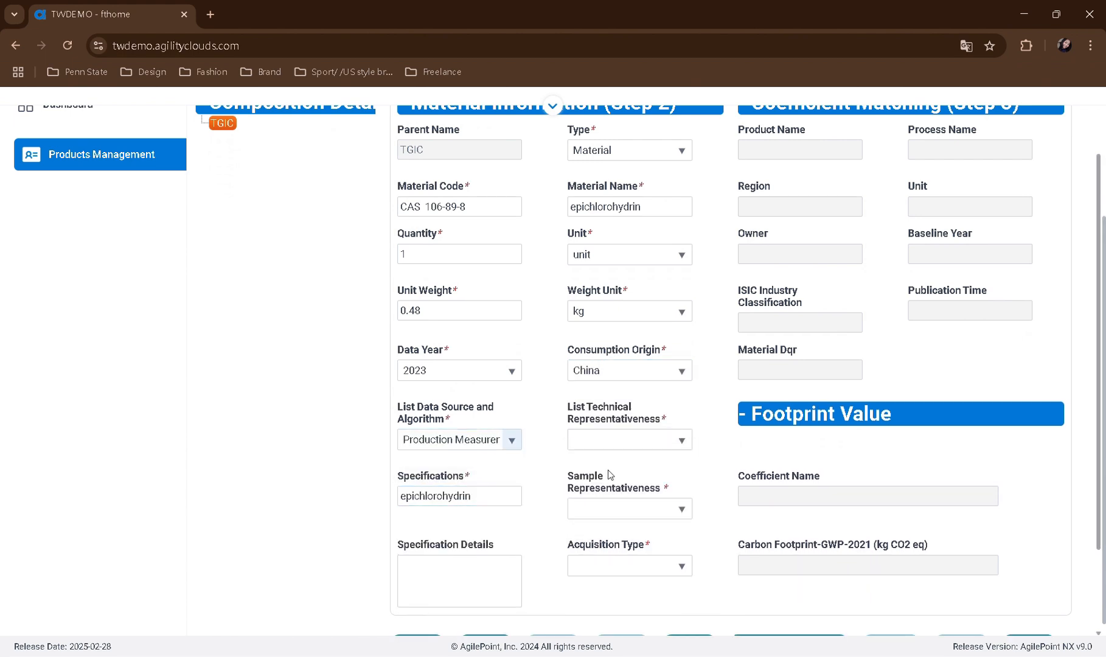
# Set epichlorohydrin's technical representativeness to the "Data Obtained from" option and its sample representativeness to the "Statistical average of" option
pyautogui.click(609, 440)
pyautogui.click(615, 490)
pyautogui.click(644, 515)
pyautogui.click(608, 406)
# Set the acquisition type to Outsourced and save the epichlorohydrin material
pyautogui.scroll(-1, 609, 407)
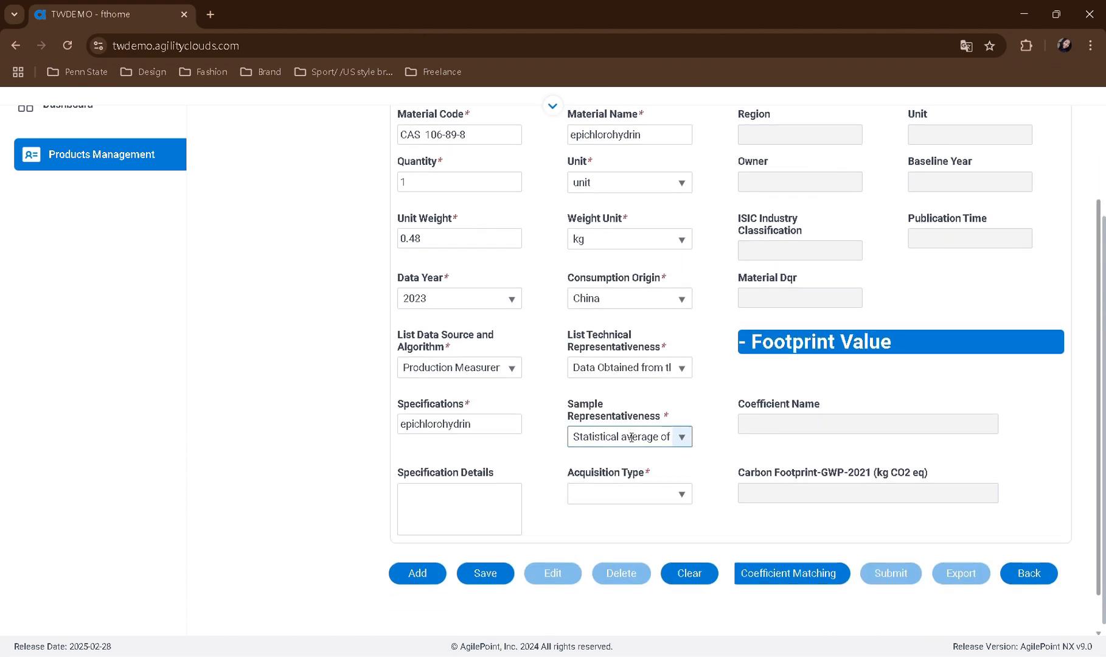
pyautogui.click(627, 494)
pyautogui.click(608, 569)
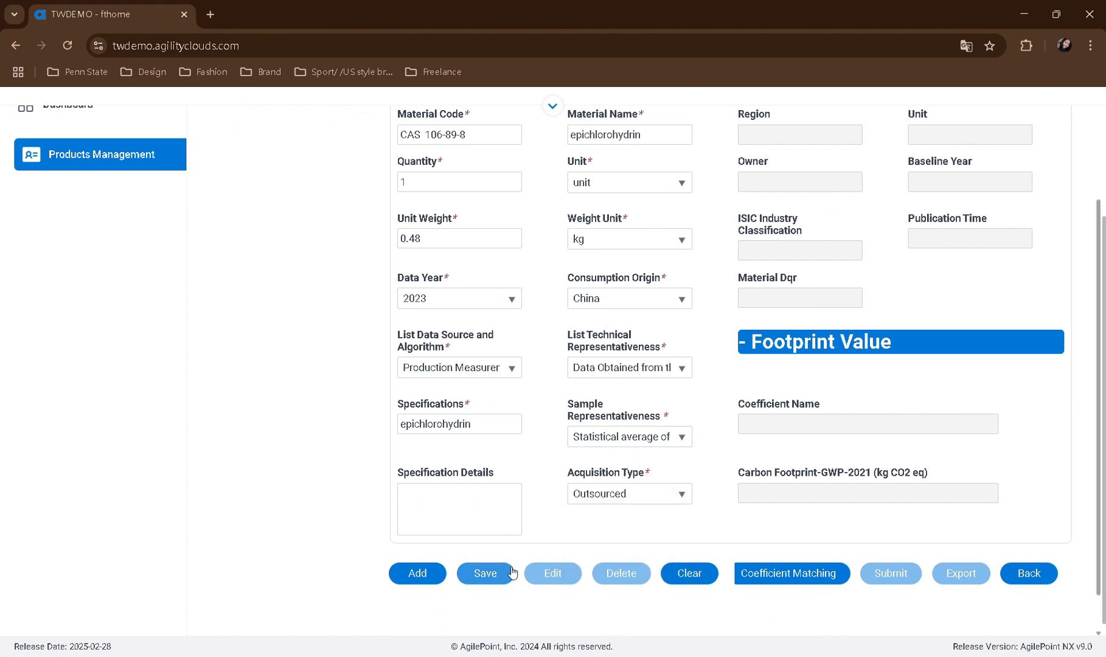
pyautogui.click(506, 573)
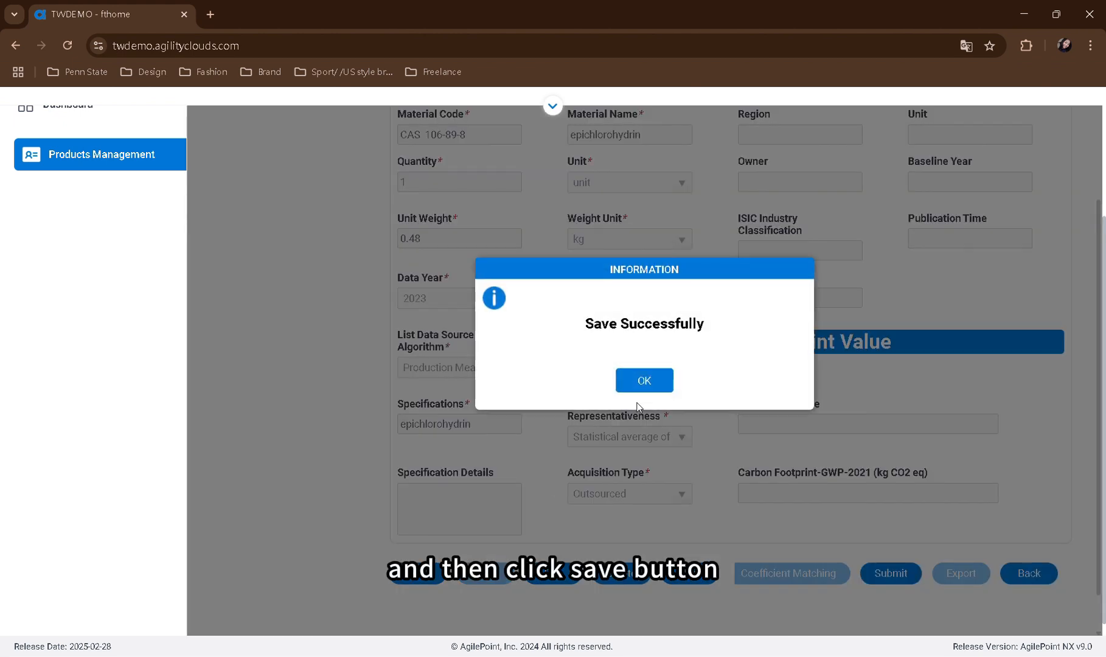
pyautogui.click(643, 381)
# Add another blank material with TGIC as its parent
pyautogui.scroll(3, 548, 455)
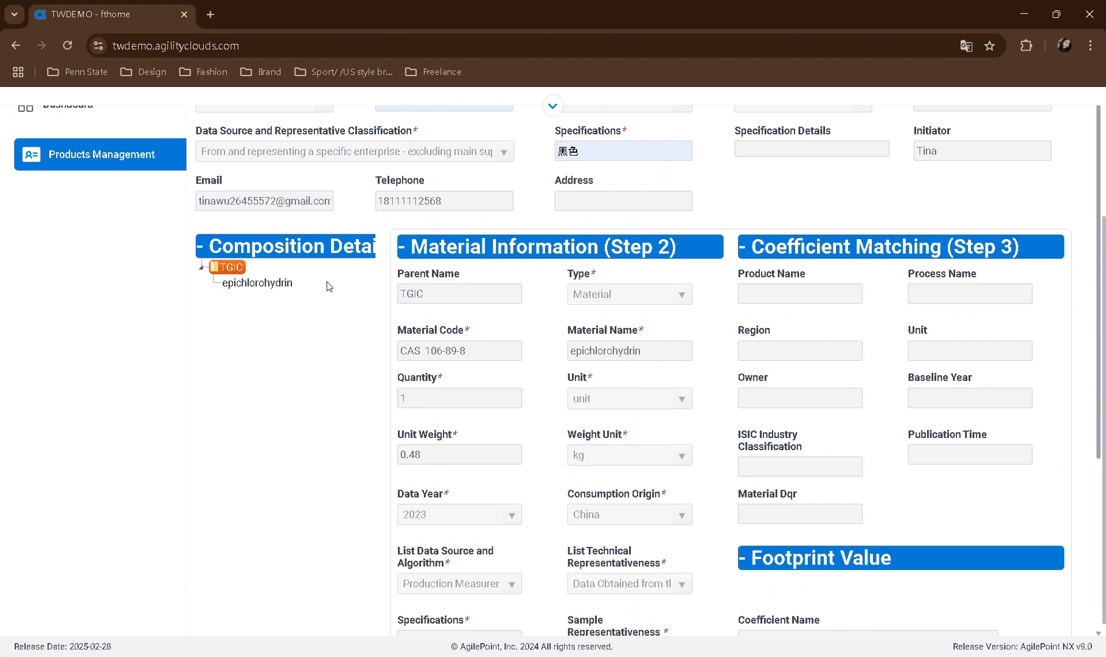
pyautogui.scroll(-3, 378, 363)
pyautogui.scroll(3, 378, 363)
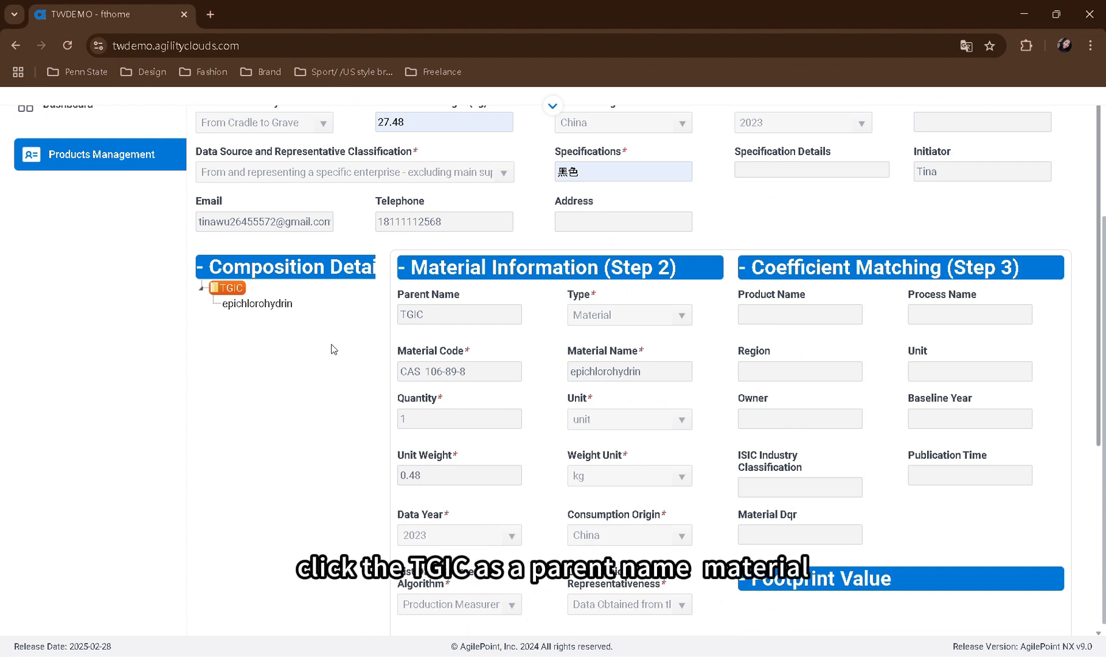
pyautogui.scroll(-3, 339, 351)
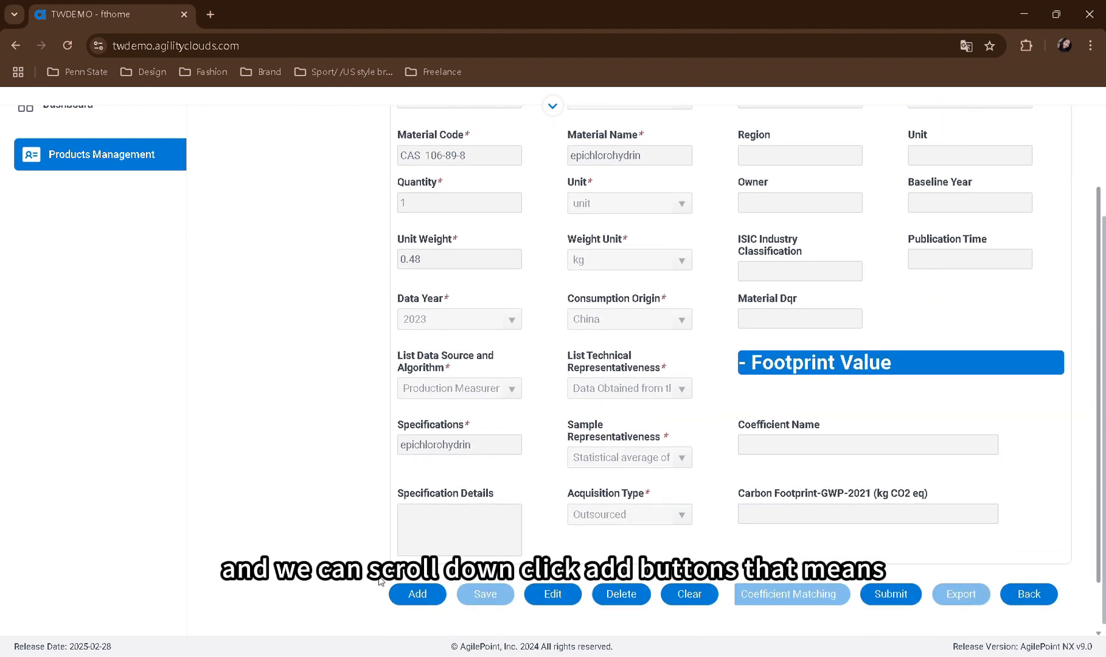
pyautogui.click(417, 594)
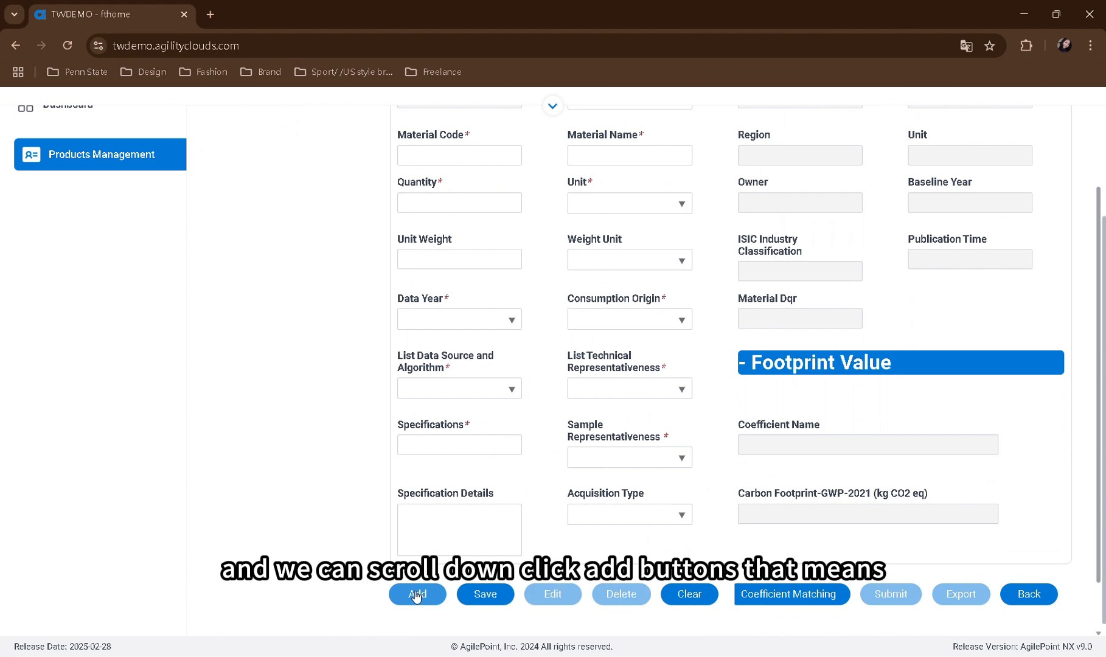
# Set the new material's type to Material, its code to CAS 108-80-5 and its name to isocyanuric acid
pyautogui.scroll(3, 445, 362)
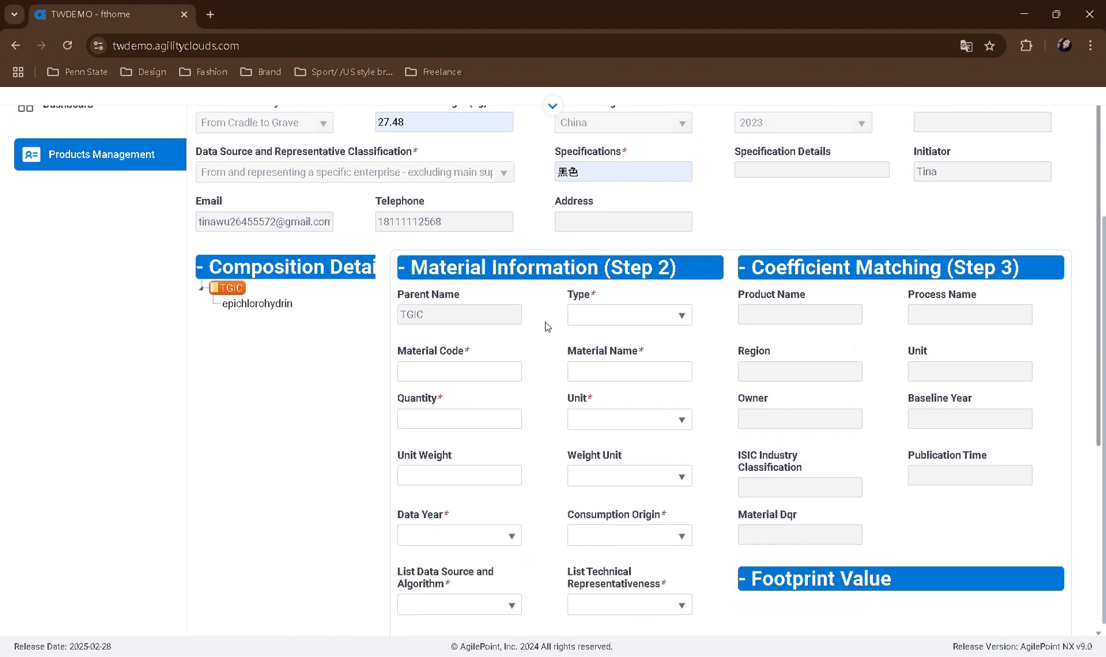
pyautogui.click(586, 315)
pyautogui.click(604, 370)
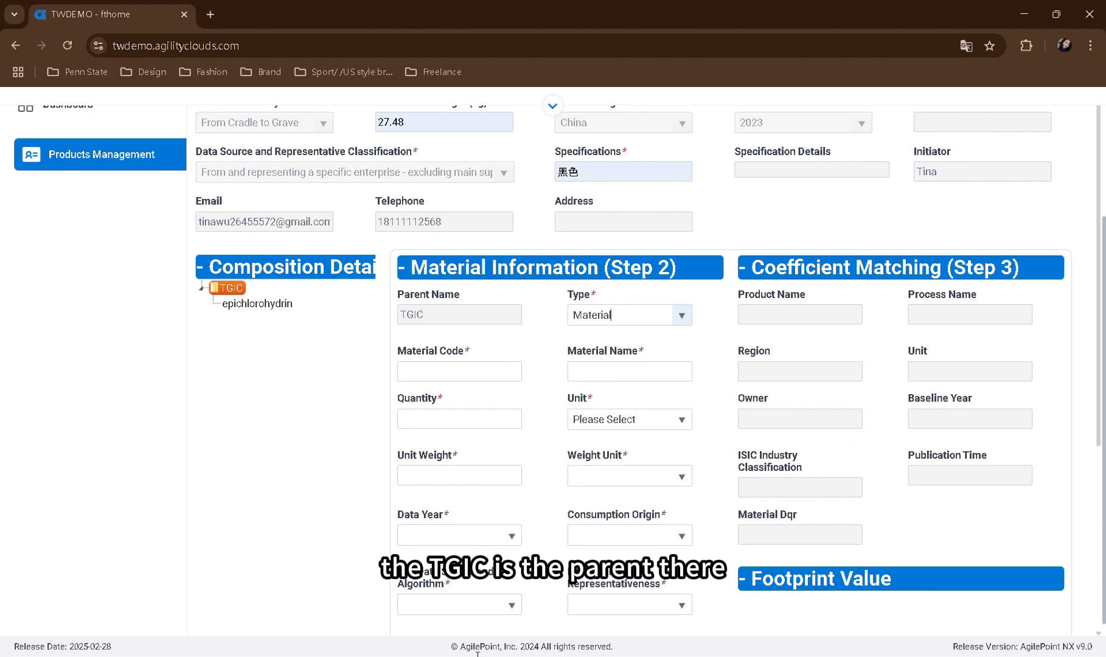
pyautogui.click(467, 372)
pyautogui.write('CAS 108-80-5')
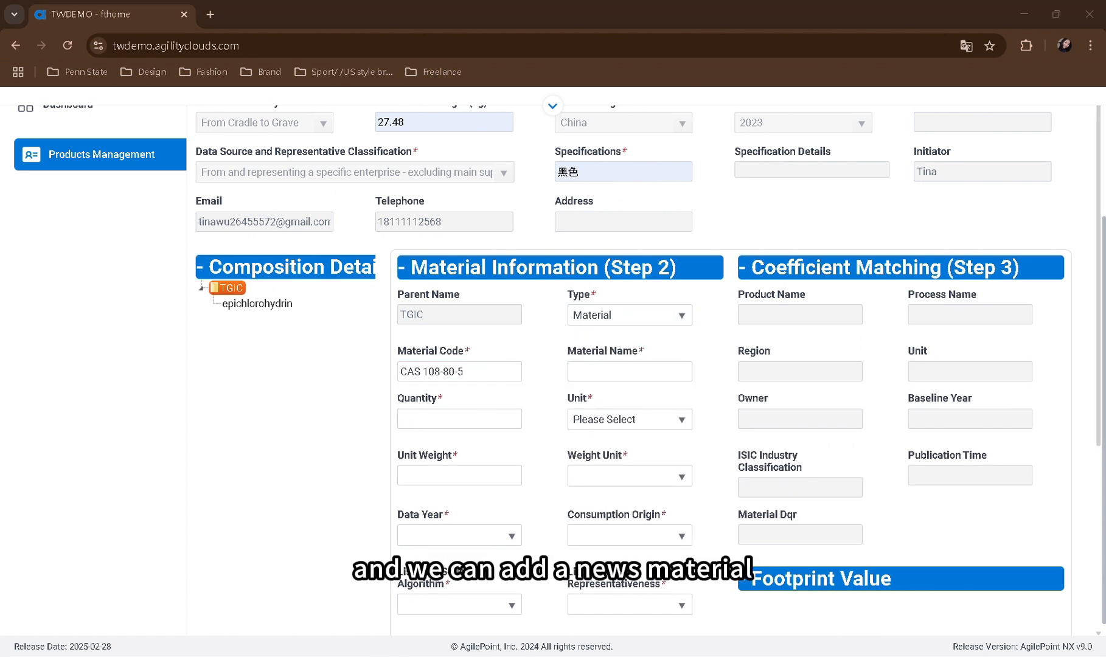
pyautogui.click(606, 372)
# Set isocyanuric acid's quantity to 1 unit and its unit weight to 1 kg
pyautogui.scroll(-1, 605, 316)
pyautogui.click(487, 350)
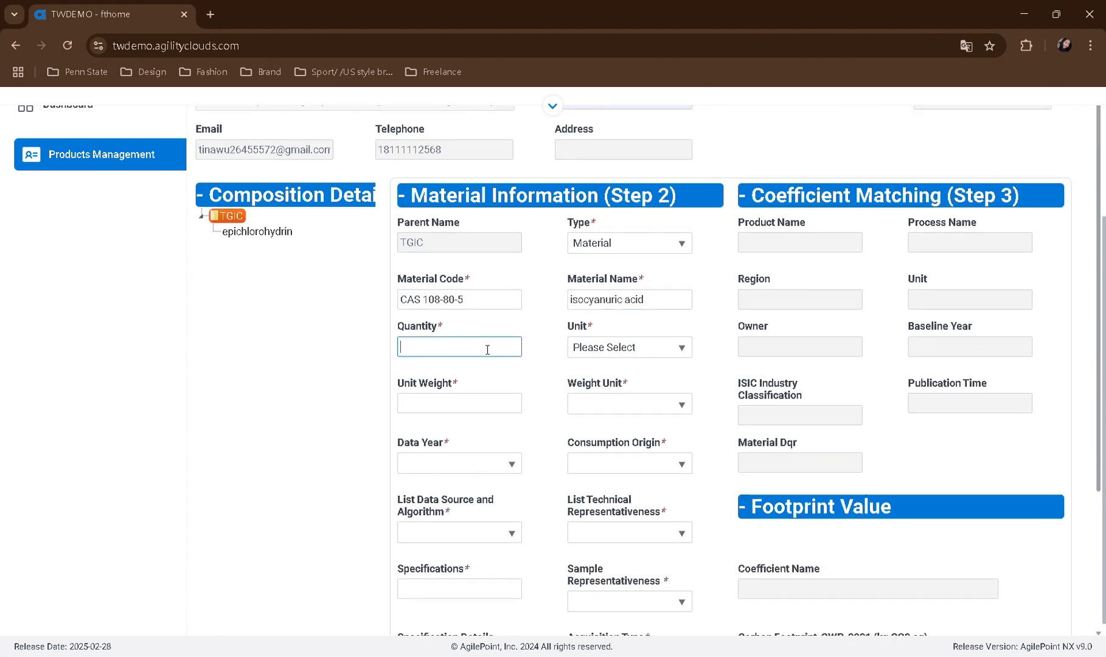
pyautogui.click(601, 348)
pyautogui.click(609, 453)
pyautogui.click(477, 404)
pyautogui.write('1')
pyautogui.click(616, 406)
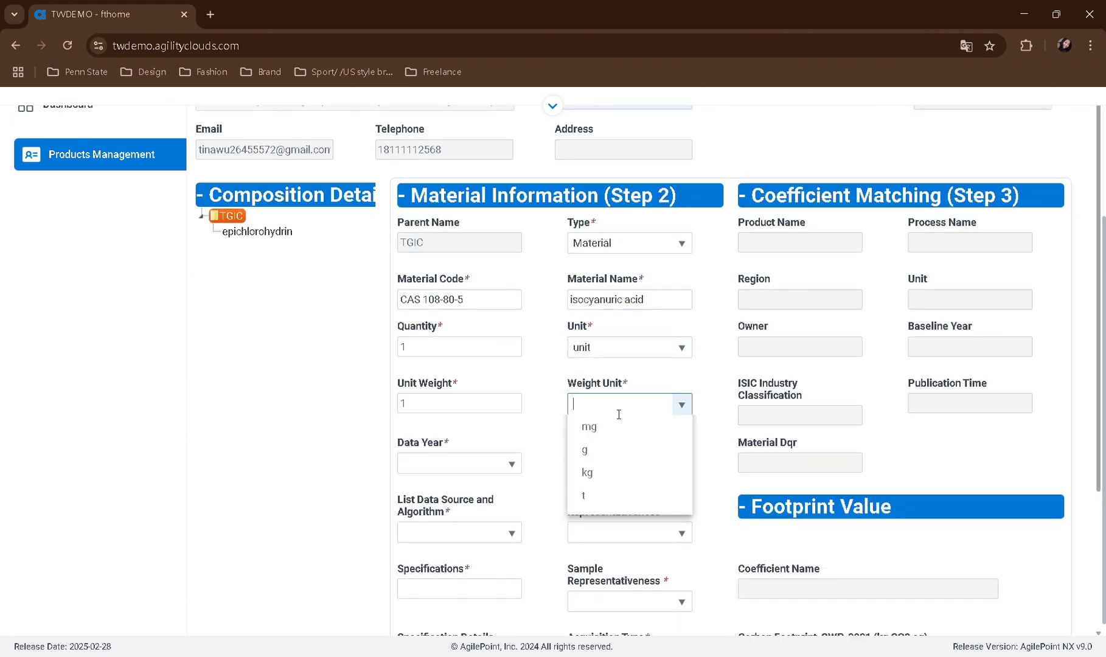
pyautogui.click(599, 502)
# Set data year 2023, the Production Measurement data source option and specifications isocyanuric acid for the material
pyautogui.click(460, 463)
pyautogui.click(444, 511)
pyautogui.click(459, 532)
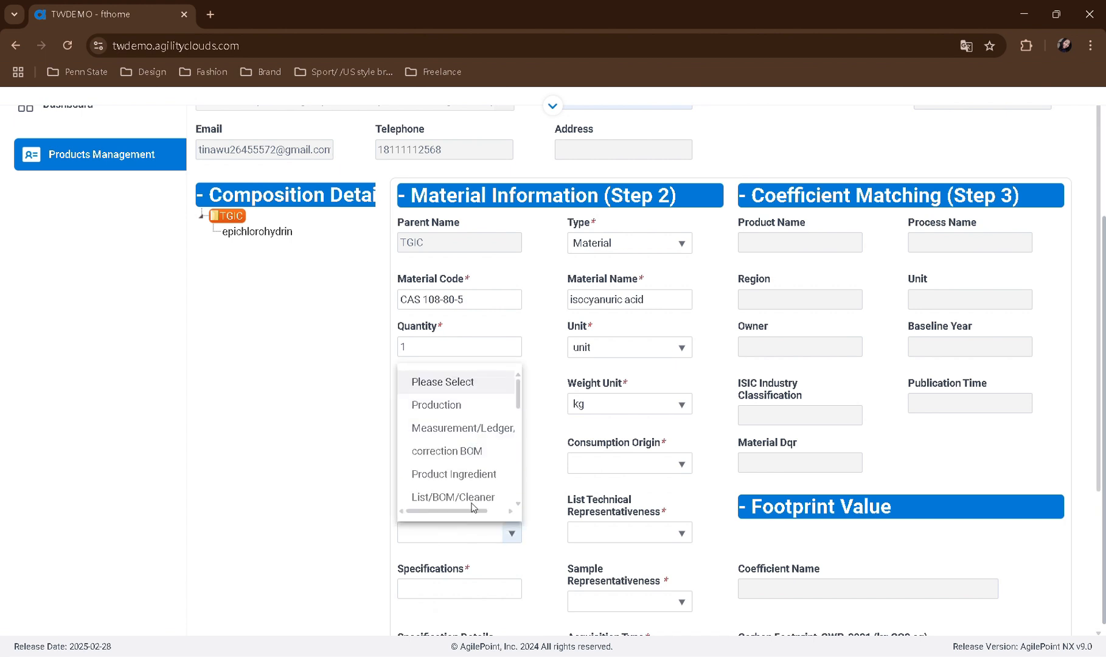
pyautogui.click(432, 400)
pyautogui.click(464, 589)
# Set isocyanuric acid's consumption origin to China, technical representativeness to the Data Obtained option and sample representativeness to the Statistical average option
pyautogui.click(608, 463)
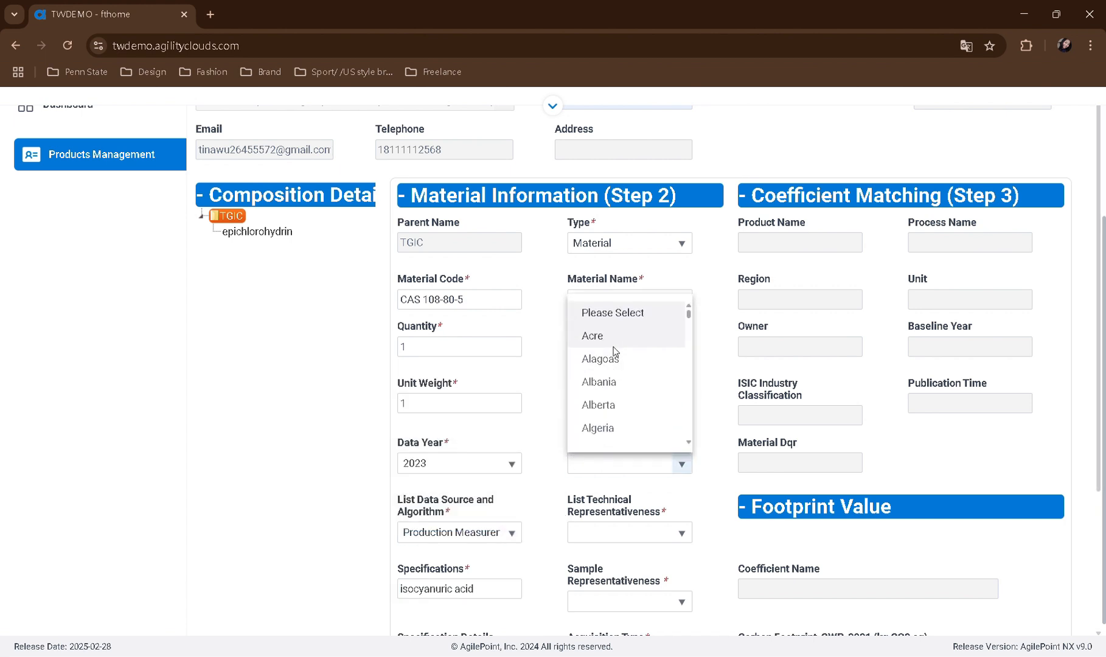
pyautogui.write('China')
pyautogui.click(613, 494)
pyautogui.click(615, 533)
pyautogui.click(615, 403)
pyautogui.click(622, 601)
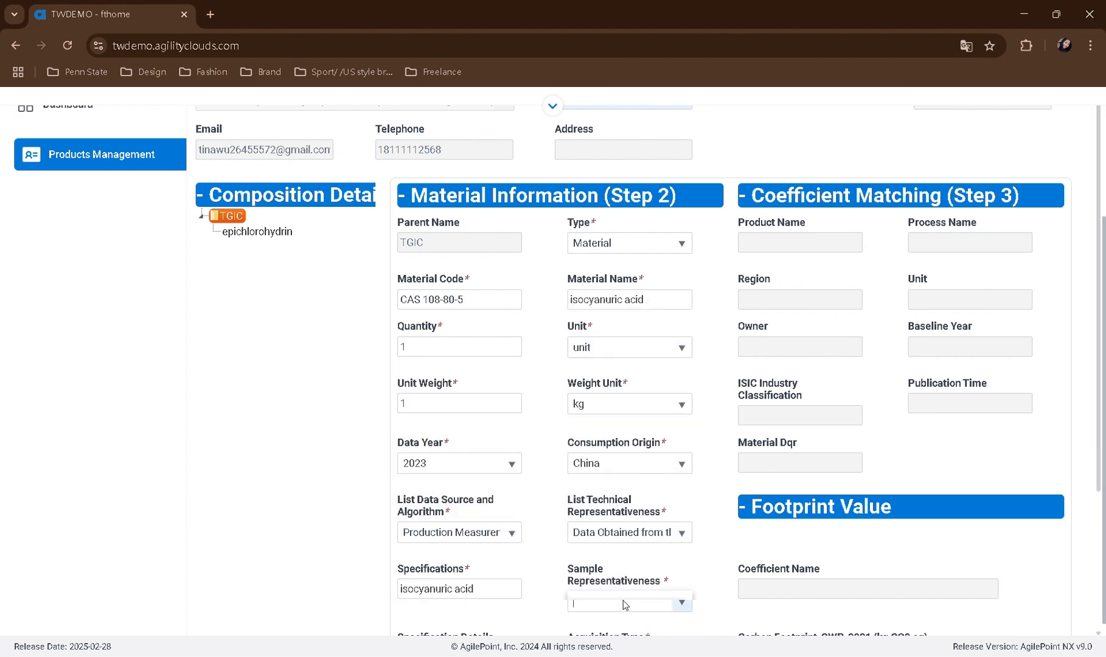
pyautogui.click(614, 461)
# Set isocyanuric acid's acquisition type to Outsourced and save the material
pyautogui.scroll(-2, 548, 499)
pyautogui.click(605, 516)
pyautogui.click(607, 589)
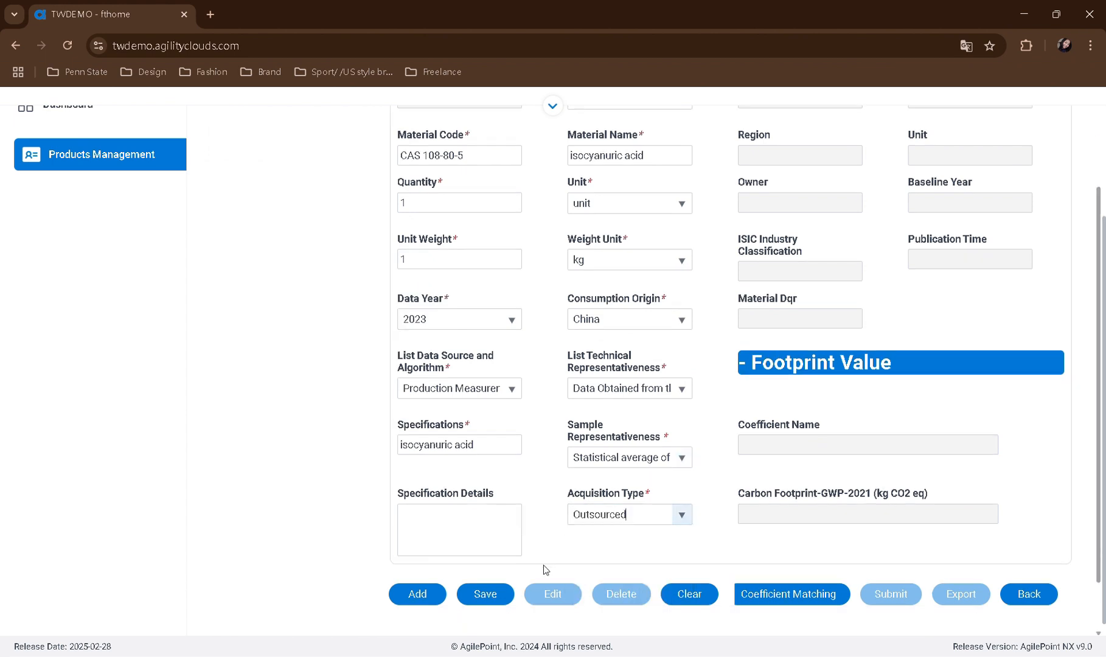
pyautogui.click(497, 595)
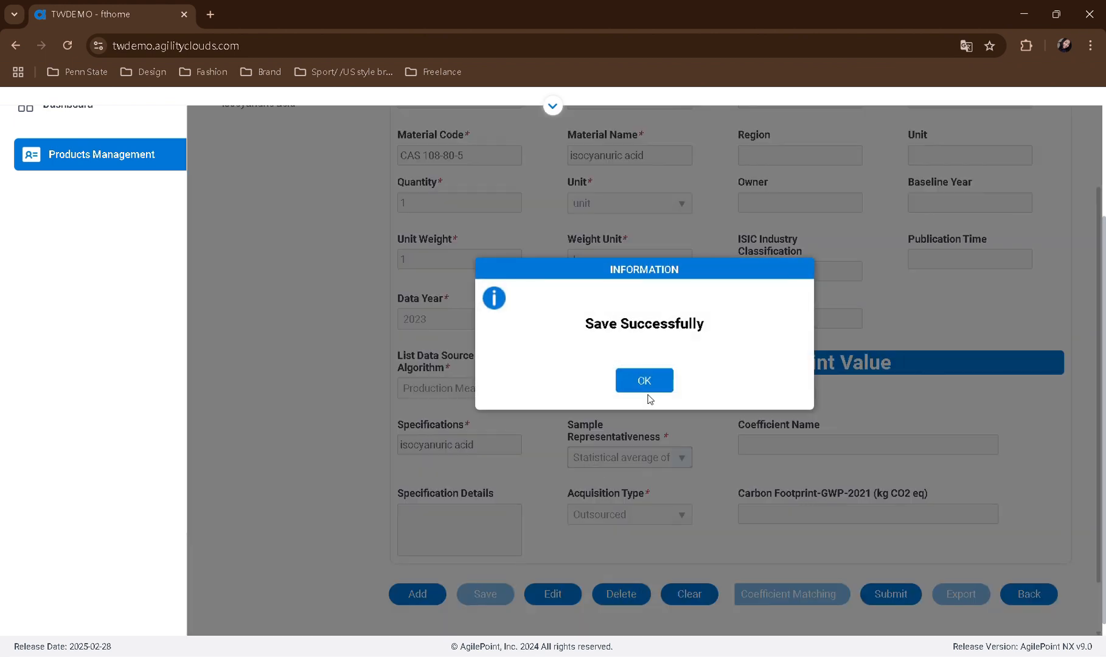
pyautogui.click(645, 379)
pyautogui.scroll(4, 438, 418)
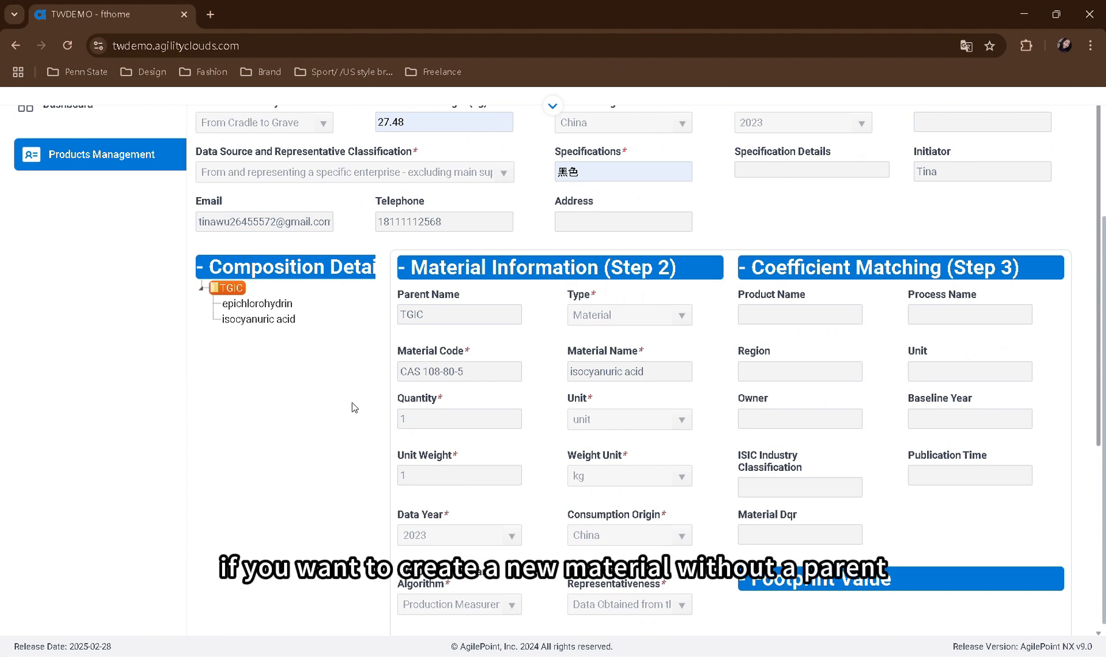
# Clear the form for a material without a parent, with type Material, code CAS14808-60-7 and name 硅微粉
pyautogui.scroll(-5, 354, 407)
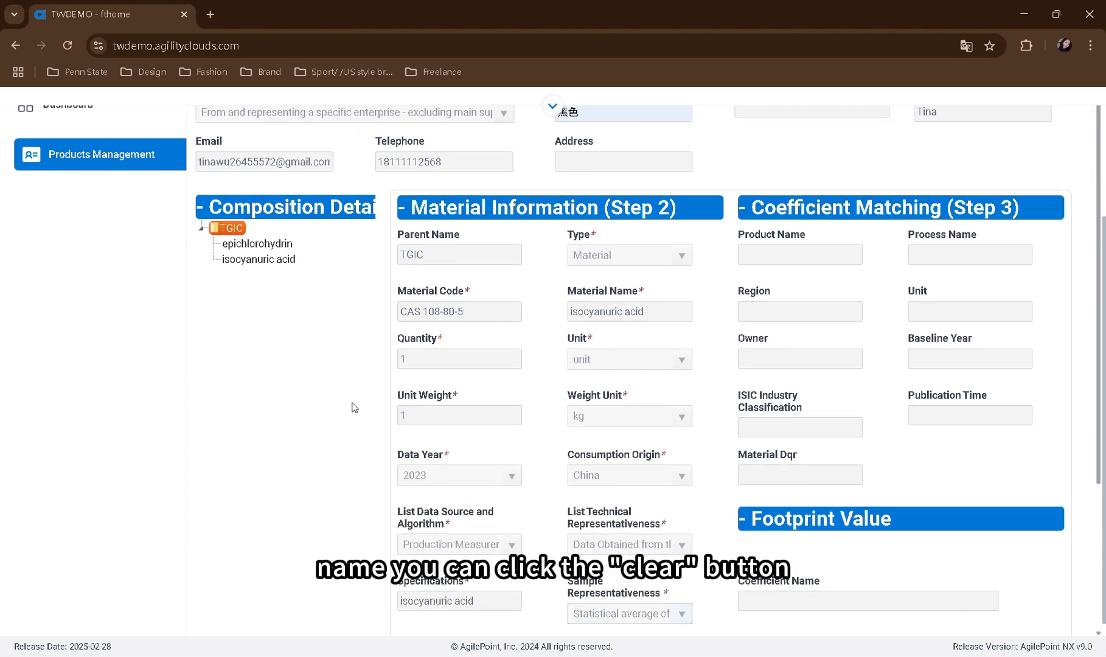
pyautogui.click(690, 522)
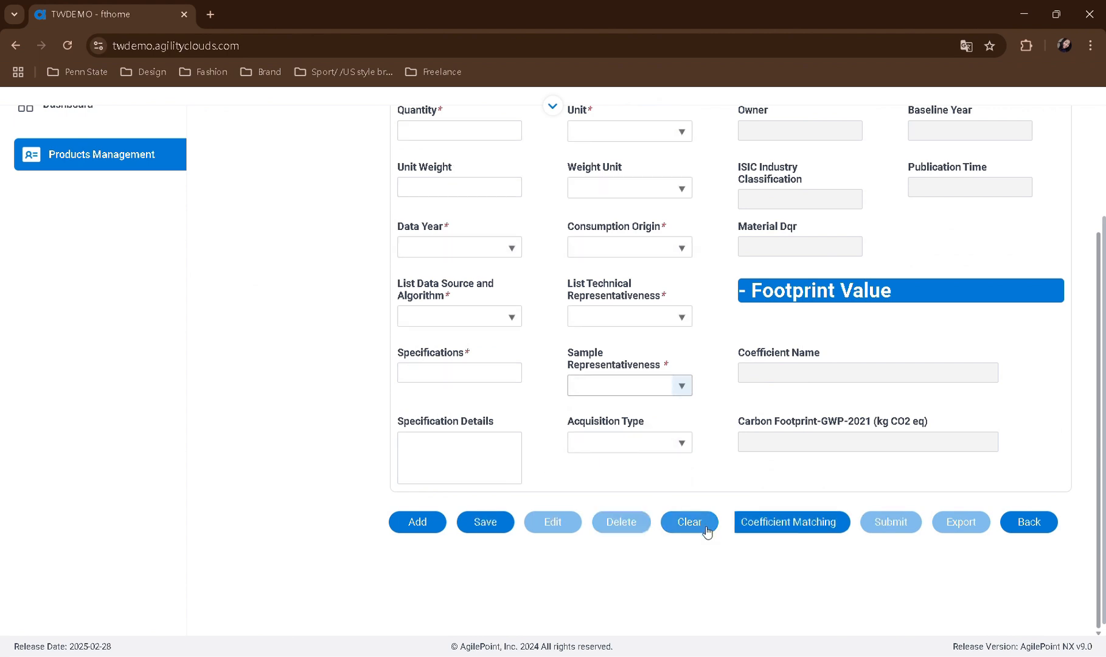
pyautogui.scroll(4, 706, 528)
pyautogui.click(628, 243)
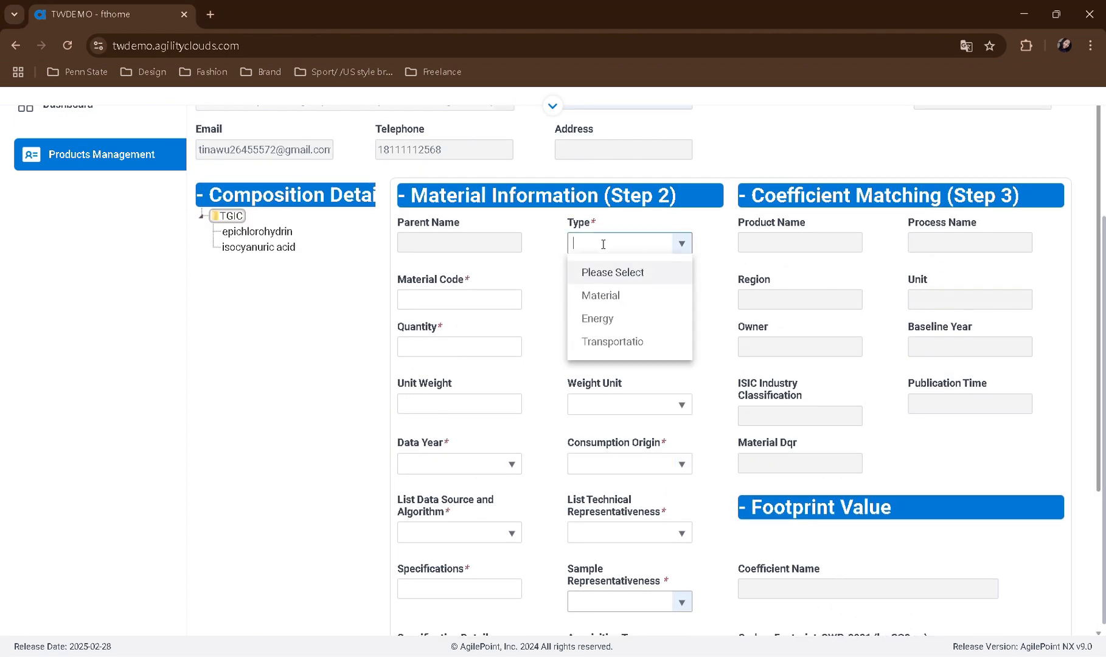
pyautogui.click(596, 294)
pyautogui.click(489, 311)
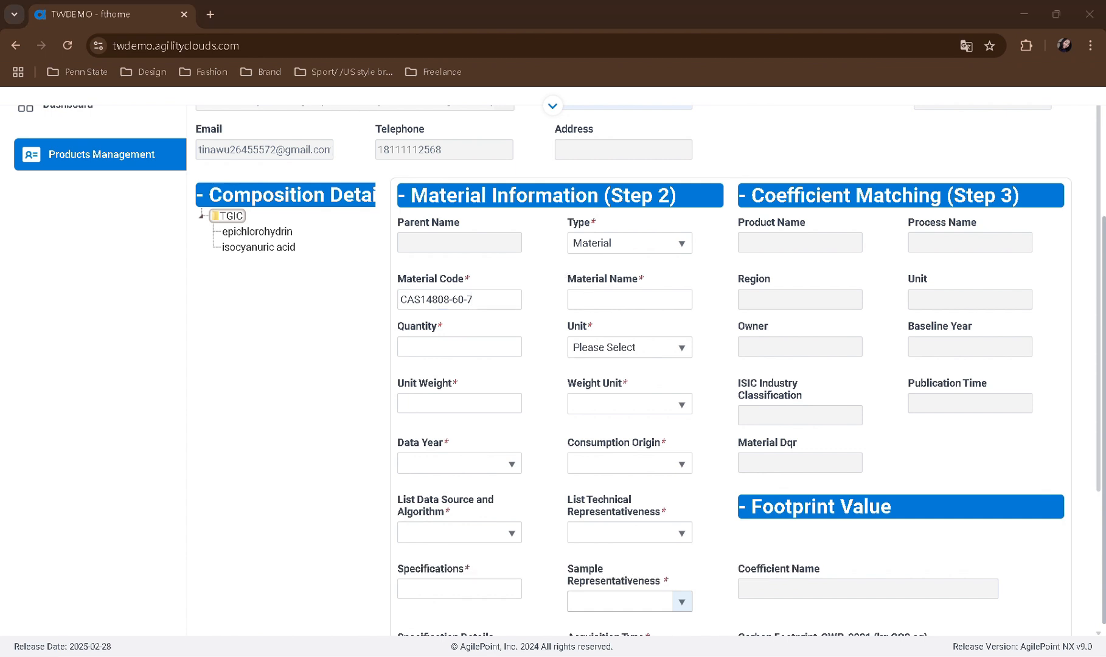
pyautogui.click(600, 306)
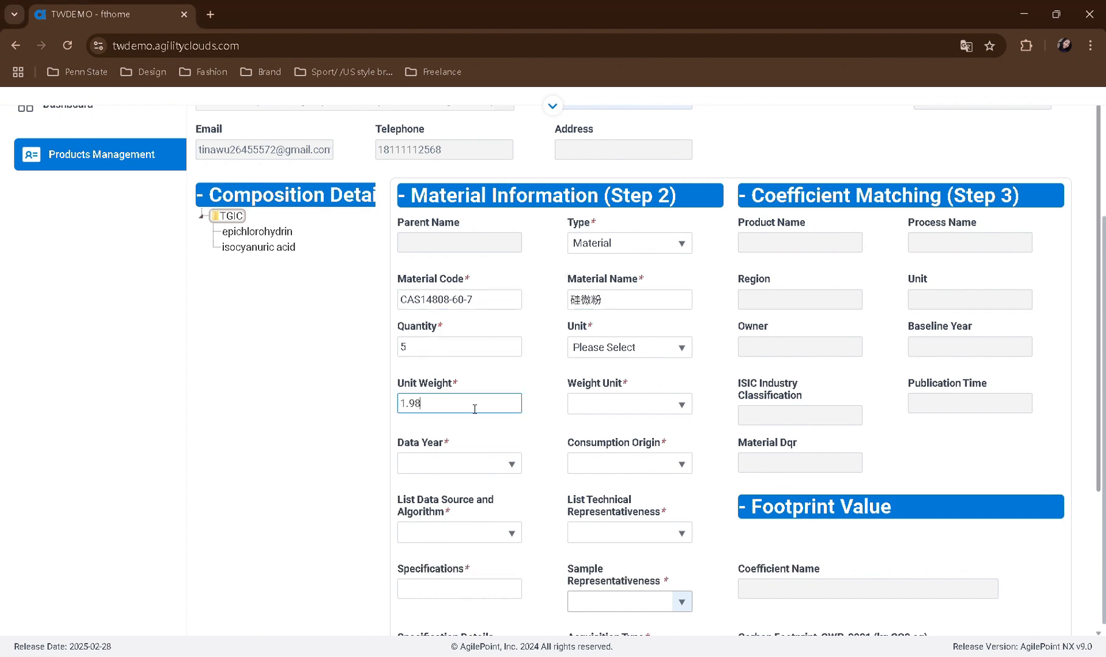
# Set 硅微粉's quantity to 5 with unit as its unit, its unit weight to 1.98 kg and its specifications to 硅微粉
pyautogui.click(629, 347)
pyautogui.click(630, 448)
pyautogui.click(628, 404)
pyautogui.click(627, 504)
pyautogui.click(459, 588)
pyautogui.write('硅微粉')
# Set 硅微粉's data year to 2023 and its consumption origin to China
pyautogui.click(452, 464)
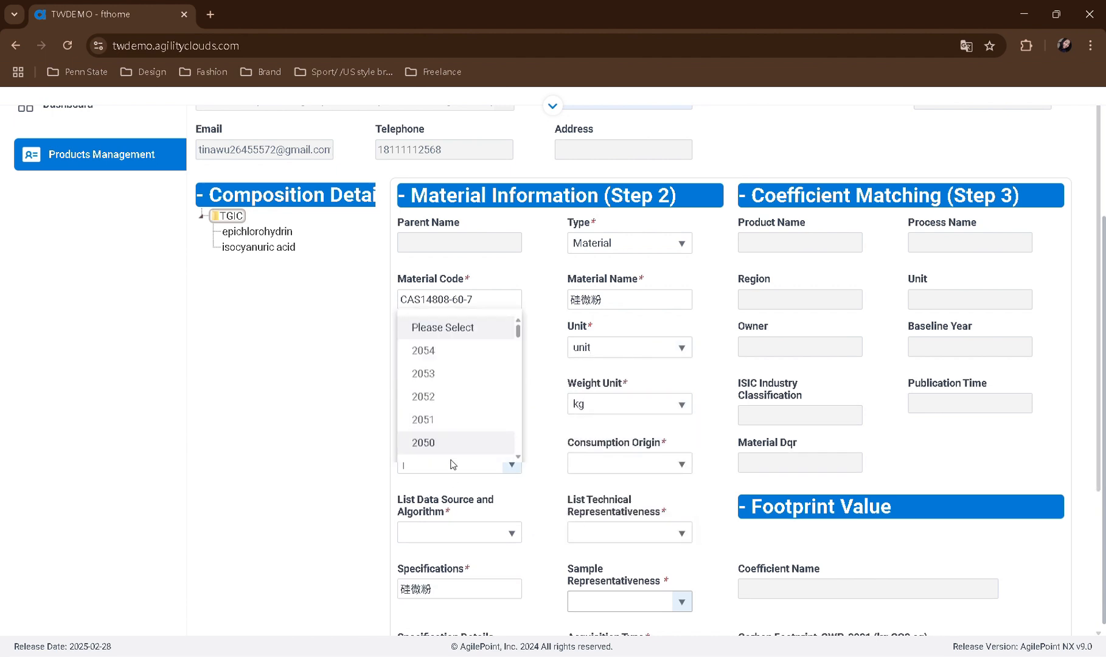
pyautogui.write('2023')
pyautogui.click(511, 487)
pyautogui.click(615, 463)
pyautogui.write('Chi')
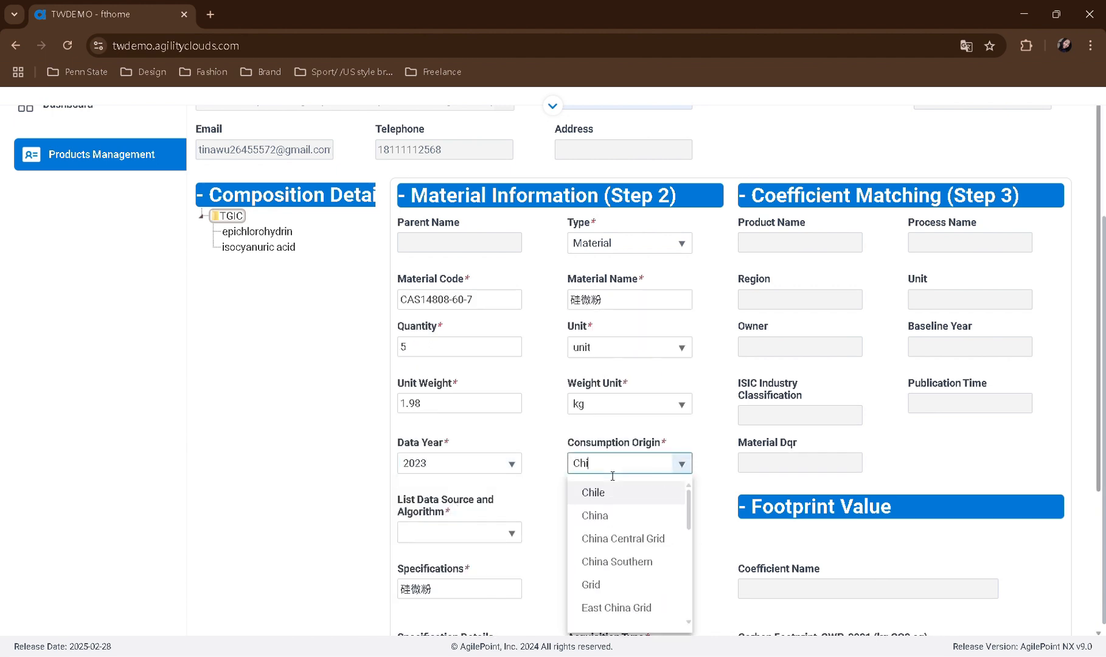
pyautogui.write('na')
pyautogui.click(611, 491)
# Choose the Production Measurement data source, Data Obtained technical representativeness and Statistical average sample representativeness options for 硅微粉
pyautogui.click(456, 532)
pyautogui.click(452, 449)
pyautogui.click(638, 533)
pyautogui.click(631, 447)
pyautogui.scroll(-1, 631, 527)
pyautogui.click(630, 530)
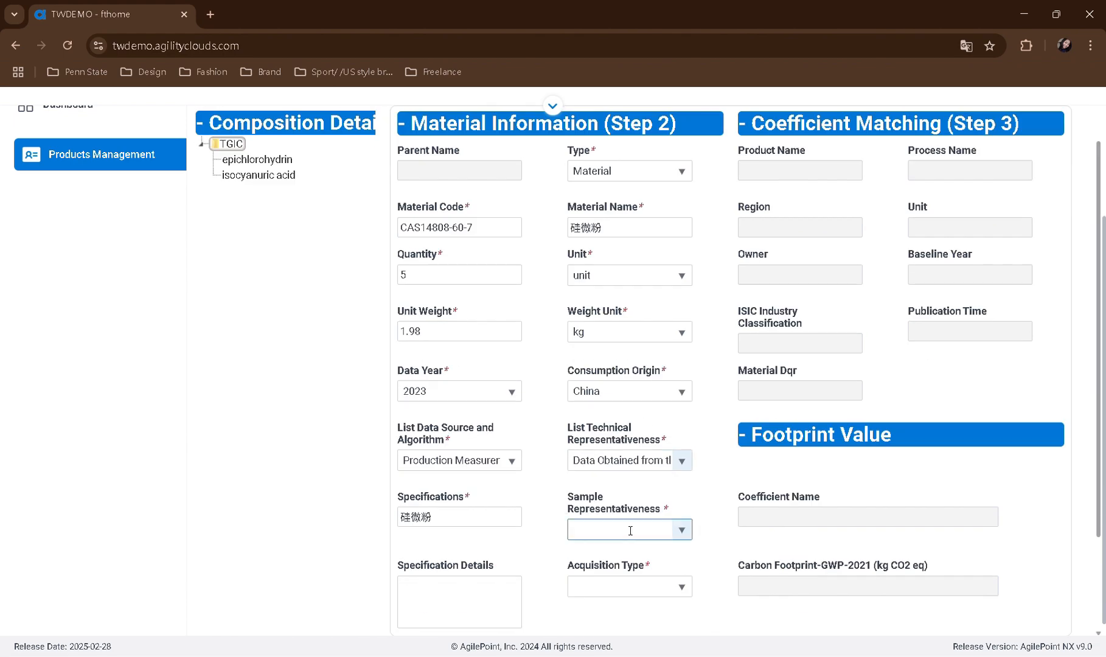
pyautogui.click(627, 455)
# Set 硅微粉's acquisition type to Outsourced and save the material
pyautogui.scroll(-2, 627, 455)
pyautogui.click(627, 443)
pyautogui.click(621, 514)
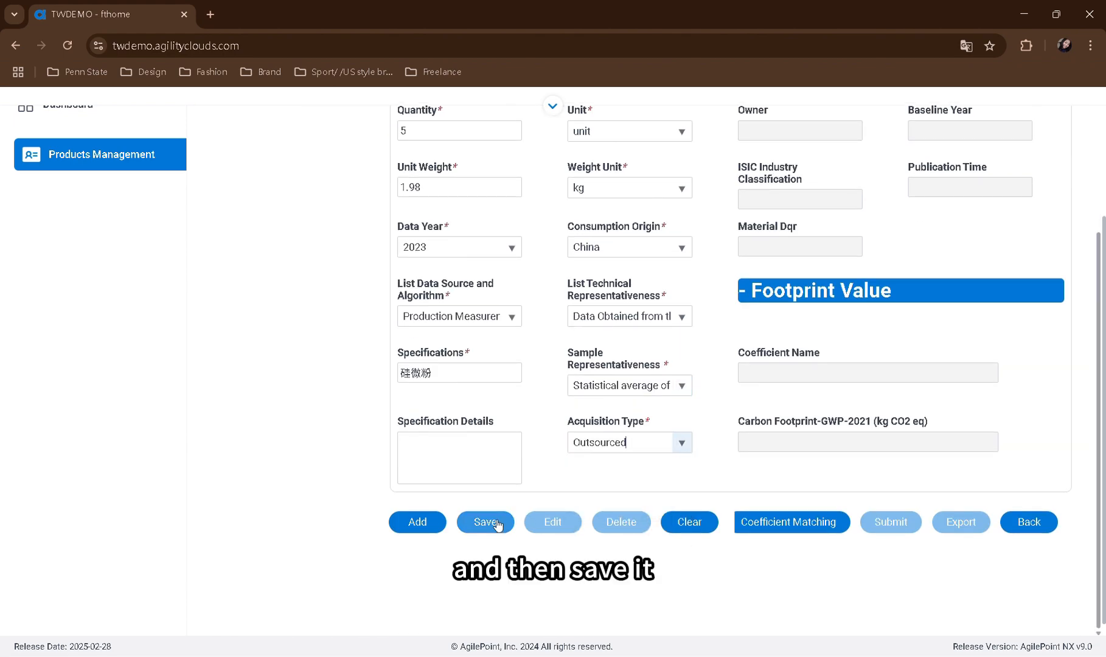
pyautogui.click(496, 523)
pyautogui.click(643, 381)
pyautogui.scroll(3, 500, 450)
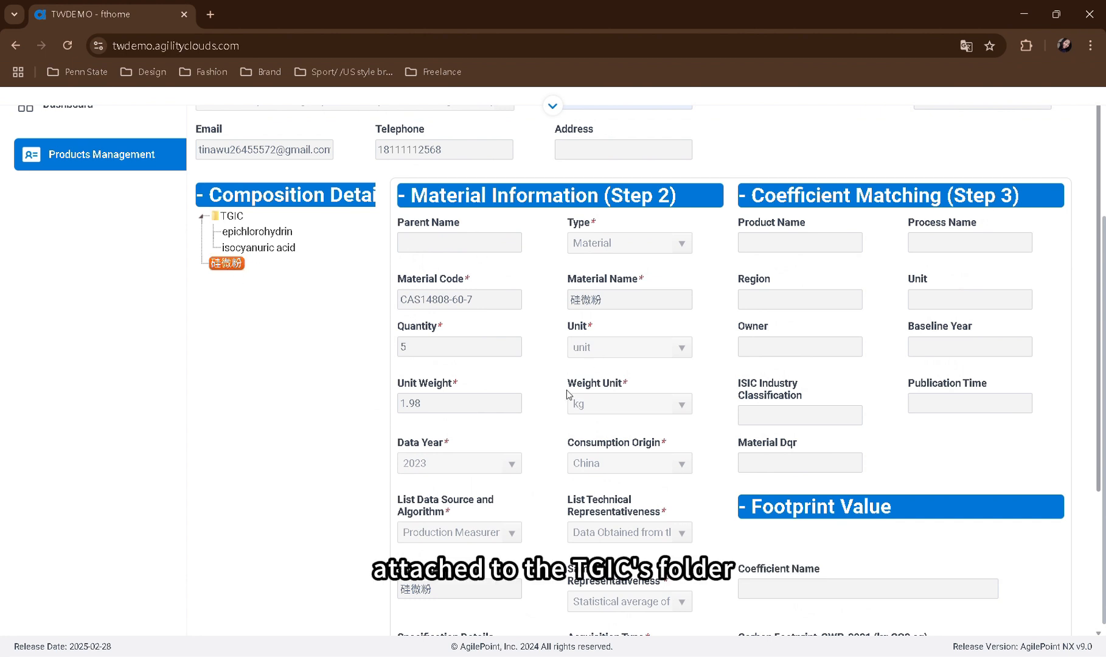
pyautogui.scroll(-3, 291, 307)
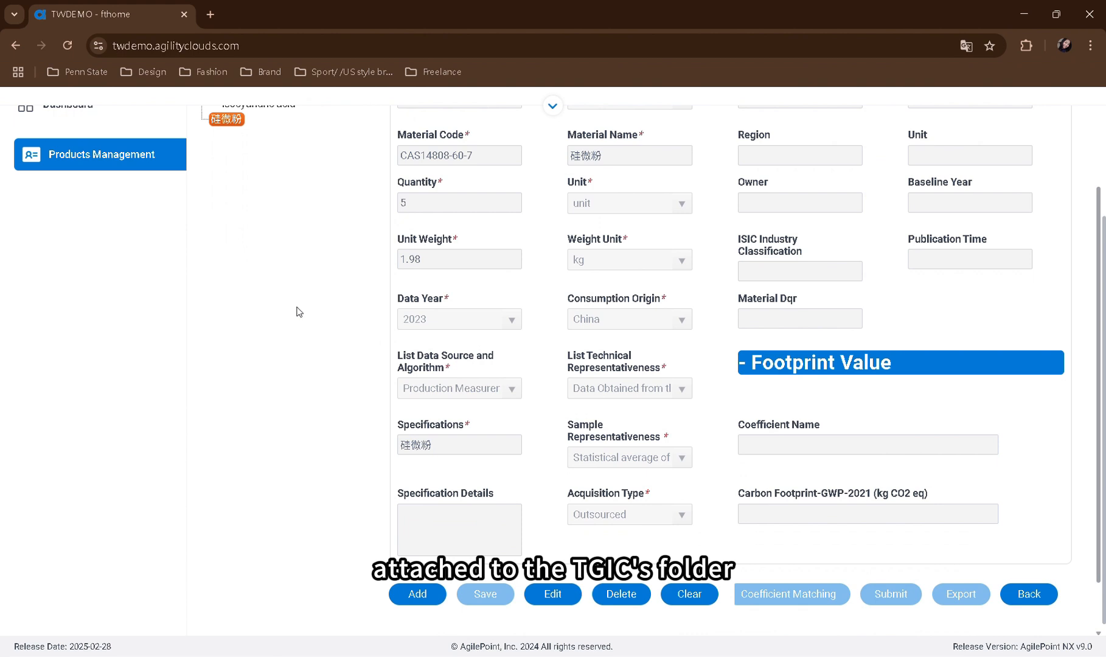
# Add another material without a parent, with code CAS127-184-53-6 and name 固化劑
pyautogui.click(426, 594)
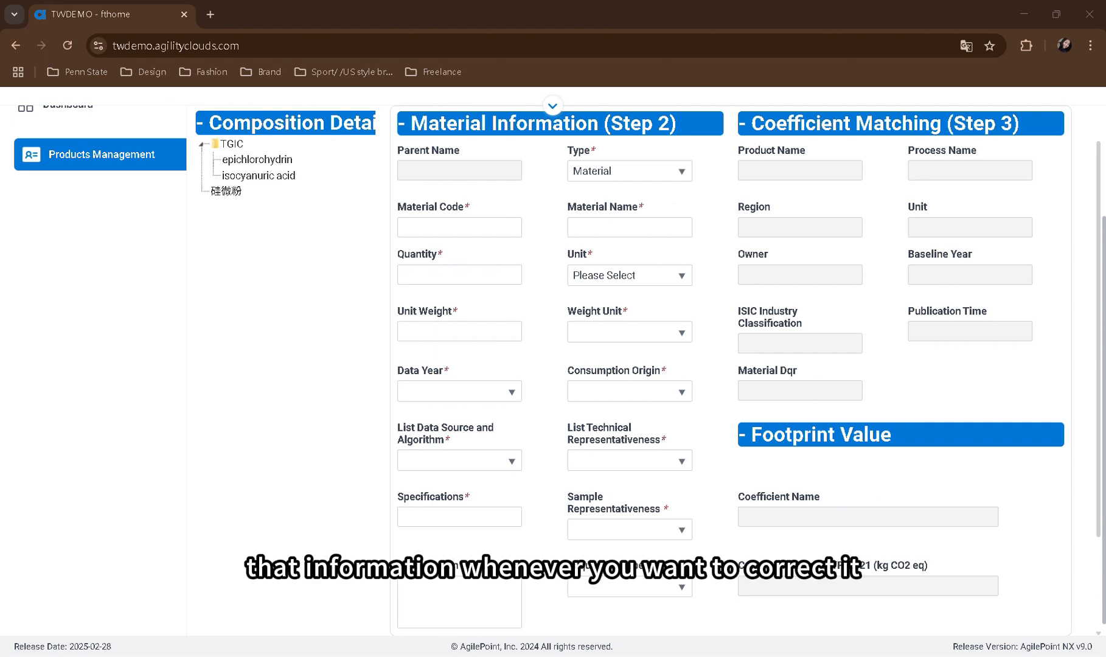
pyautogui.click(450, 226)
pyautogui.write('CAS127-184-53-6')
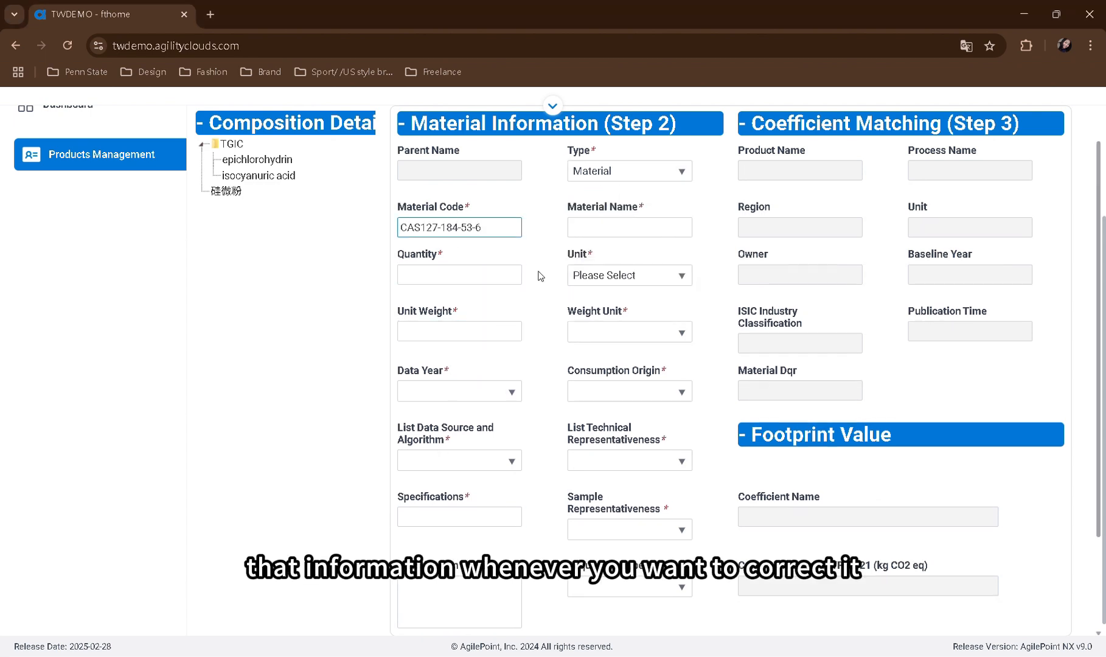
pyautogui.click(589, 229)
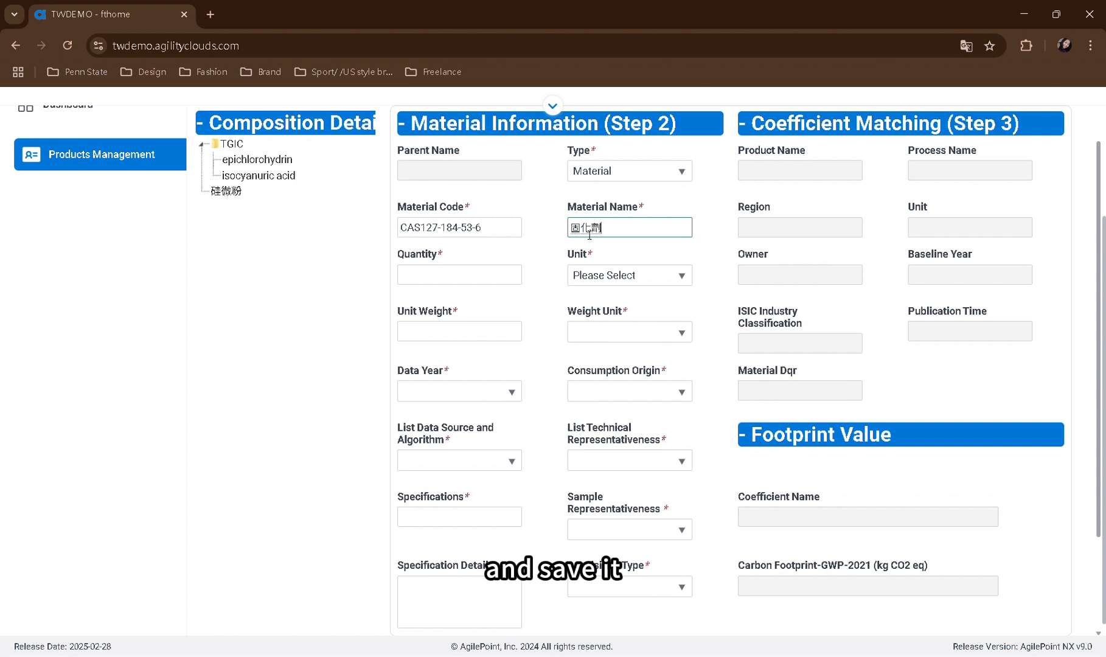
# Copy 固化劑's name into its specifications and set quantity 2 Item(s), unit weight 600 g, data year 2023 and consumption origin China
pyautogui.hotkey('ctrl', 'a')
pyautogui.hotkey('ctrl', 'c')
pyautogui.click(462, 516)
pyautogui.write('Cㄘㄛ')
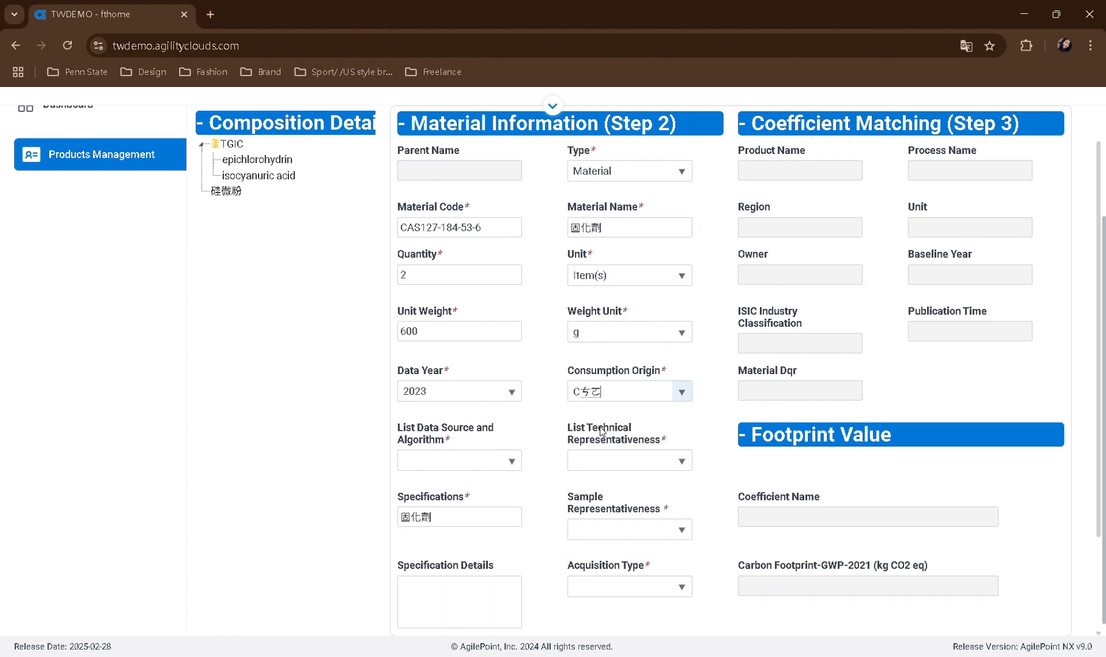
pyautogui.press('BackSpace')
pyautogui.press('BackSpace')
pyautogui.write('hina')
pyautogui.click(600, 430)
# Choose the Production Measurement data source, Data Obtained technical representativeness and Statistical average sample representativeness options for 固化劑
pyautogui.click(475, 460)
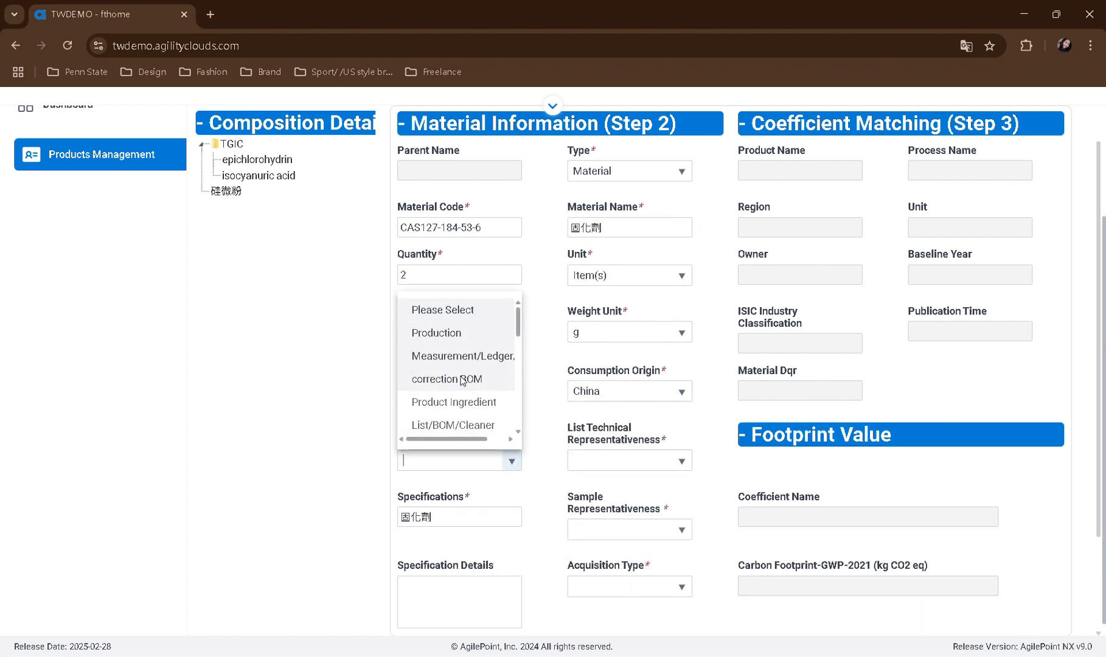
pyautogui.click(462, 380)
pyautogui.click(632, 460)
pyautogui.click(615, 350)
pyautogui.click(634, 530)
pyautogui.click(639, 457)
# Set 固化劑's acquisition type to Outsourced and save the material
pyautogui.scroll(-3, 639, 457)
pyautogui.click(637, 444)
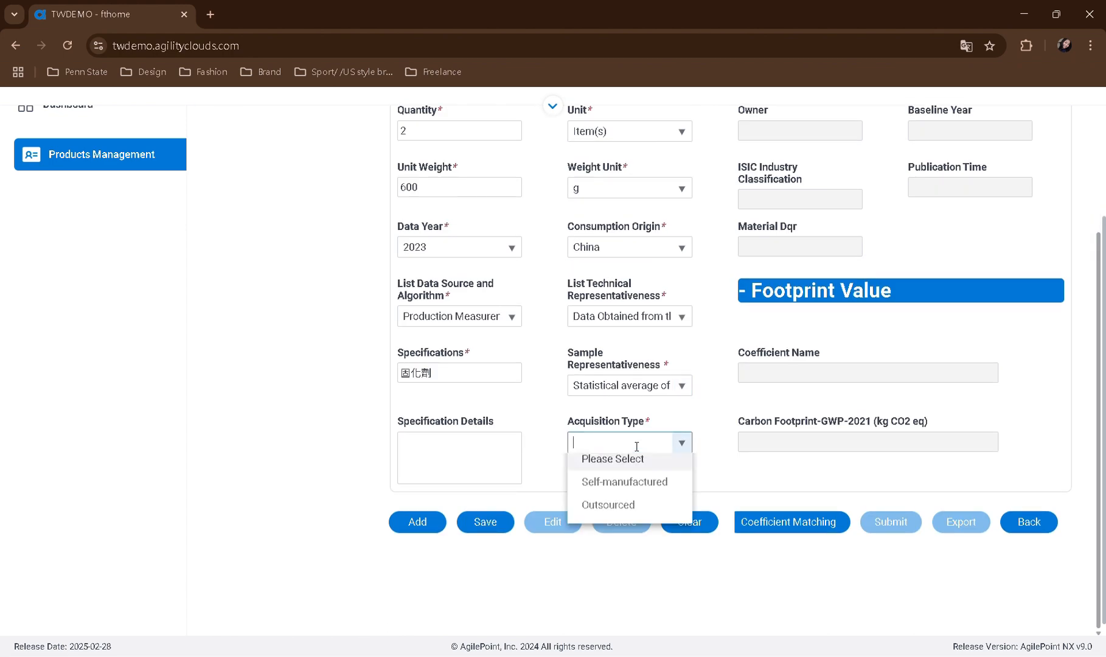
pyautogui.click(609, 504)
pyautogui.click(484, 522)
pyautogui.scroll(3, 507, 439)
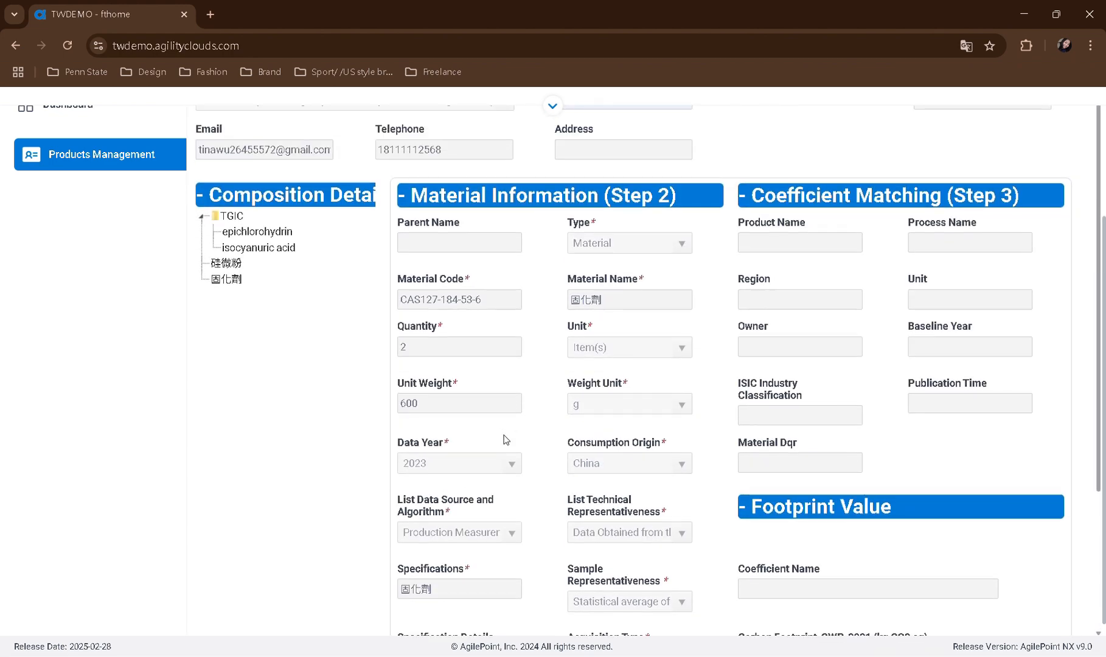
# Clear the form and enter a material with code CAS14807-96-6, name and specifications 滑石粉, quantity 1 and unit weight 26
pyautogui.scroll(-2, 506, 439)
pyautogui.click(690, 594)
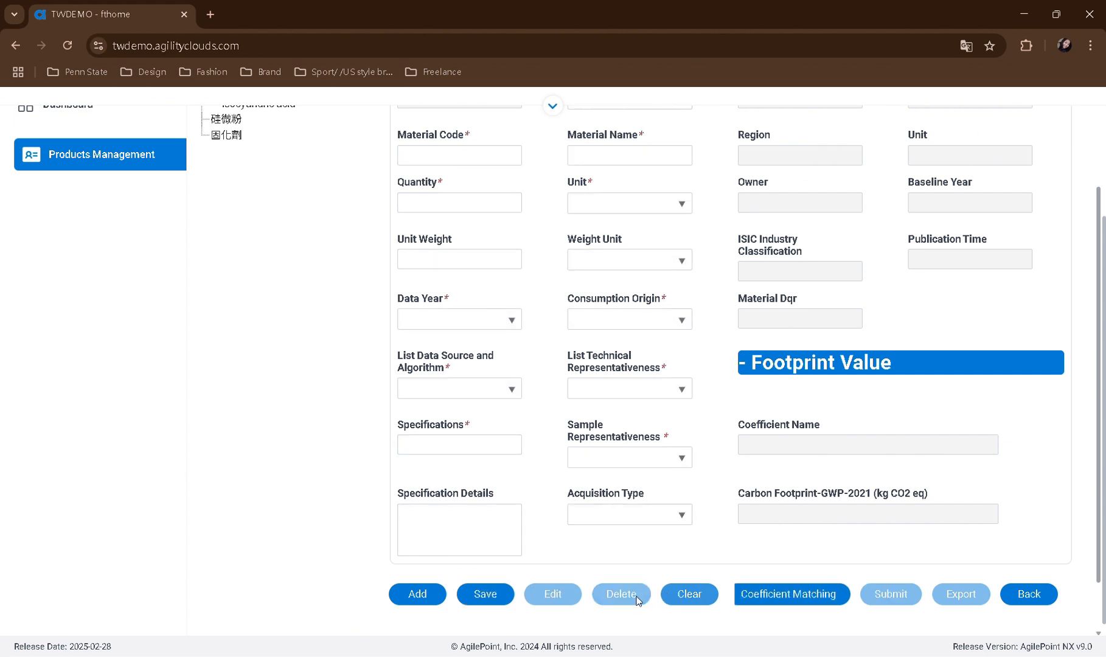
pyautogui.scroll(2, 452, 602)
pyautogui.click(457, 346)
pyautogui.write('1')
pyautogui.click(459, 408)
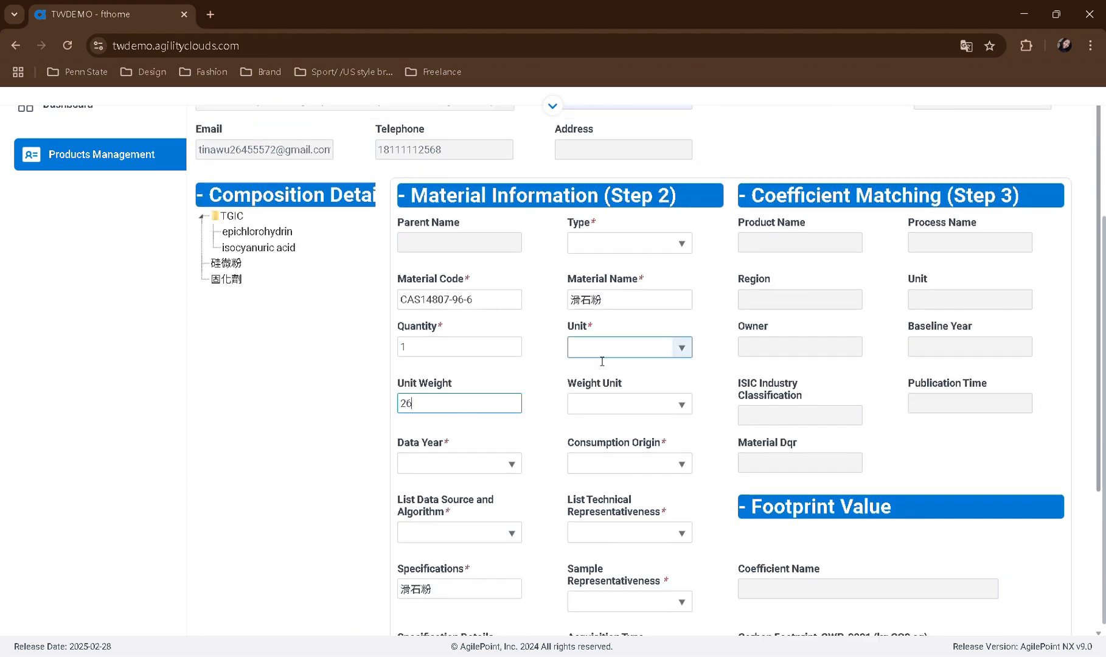
pyautogui.click(439, 610)
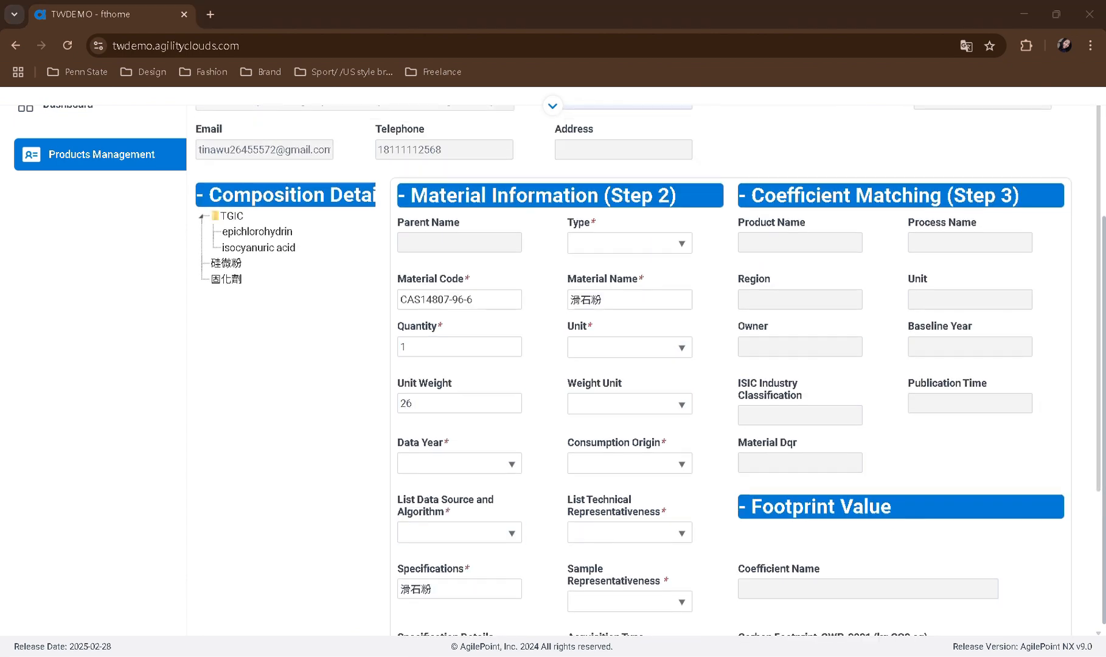
# Set 滑石粉's quantity unit to unit, its weight unit to mg and its type to Material
pyautogui.click(608, 347)
pyautogui.click(593, 403)
pyautogui.click(630, 404)
pyautogui.click(588, 454)
pyautogui.click(625, 240)
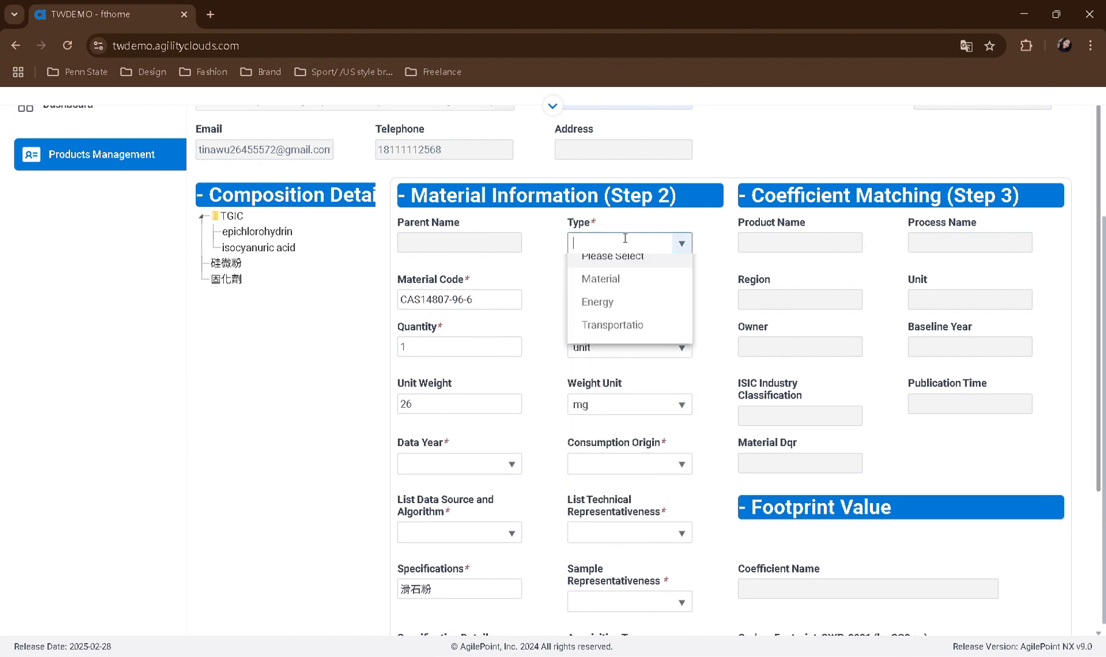
pyautogui.click(600, 278)
# Set 滑石粉's data year to 2023 and its consumption origin to China
pyautogui.click(459, 463)
pyautogui.click(426, 358)
pyautogui.click(627, 467)
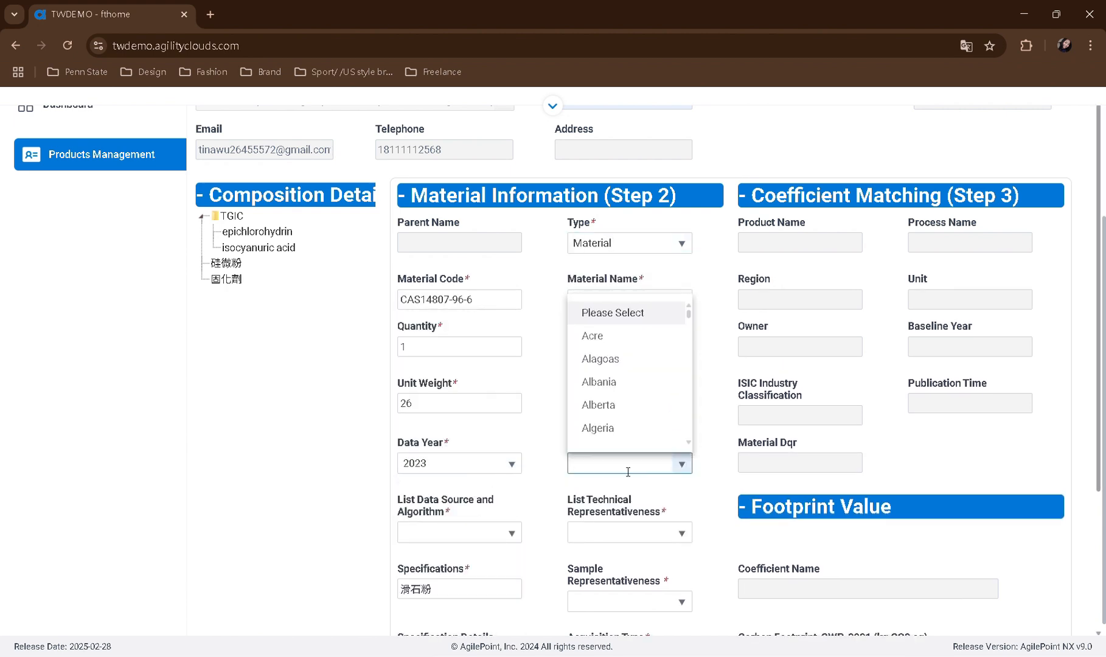
pyautogui.write('China')
pyautogui.click(602, 491)
# Choose the Production Measurement data source, Data Obtained technical representativeness and Statistical average sample representativeness options for 滑石粉
pyautogui.click(477, 532)
pyautogui.click(477, 436)
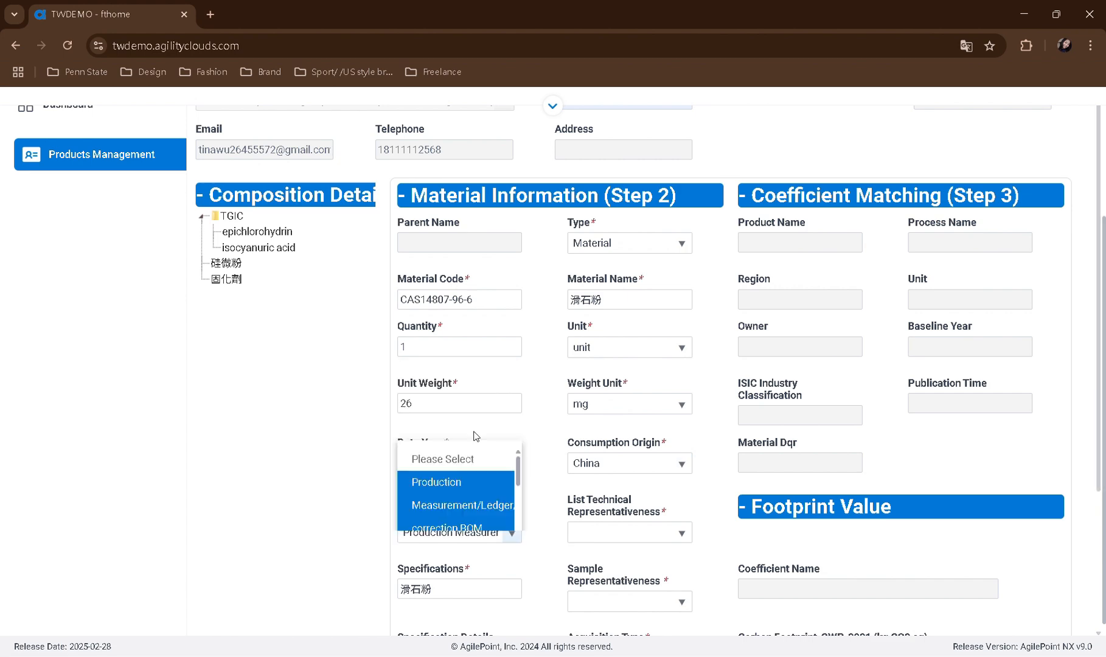
pyautogui.click(630, 533)
pyautogui.click(609, 481)
pyautogui.scroll(-3, 622, 424)
pyautogui.click(627, 458)
pyautogui.click(611, 511)
# Set 滑石粉's acquisition type to Outsourced and save the material
pyautogui.click(620, 516)
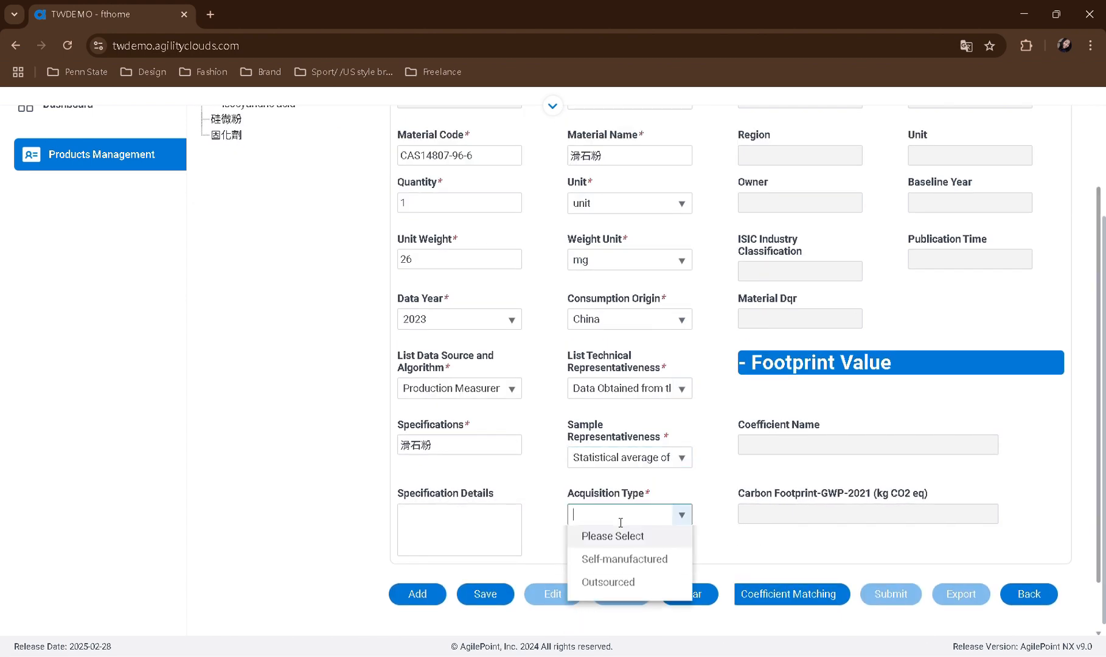
pyautogui.click(608, 583)
pyautogui.click(485, 593)
pyautogui.scroll(3, 496, 453)
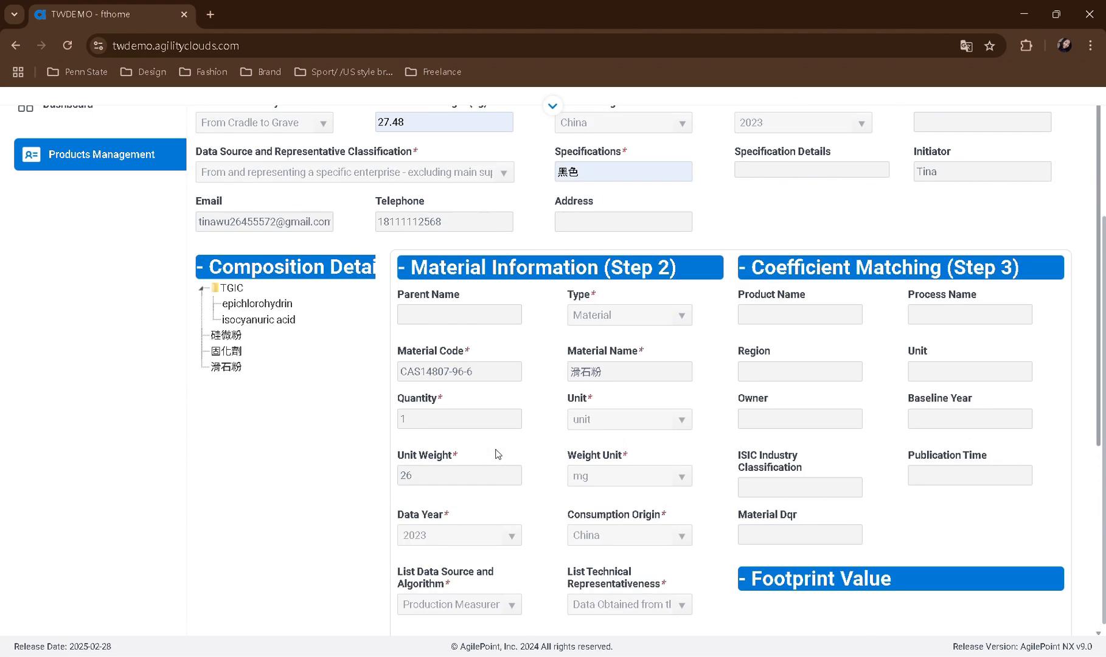
# Set the consumption origin of the HDPE Film material PE塑料袋 to China
pyautogui.scroll(-5, 494, 455)
pyautogui.scroll(1, 495, 453)
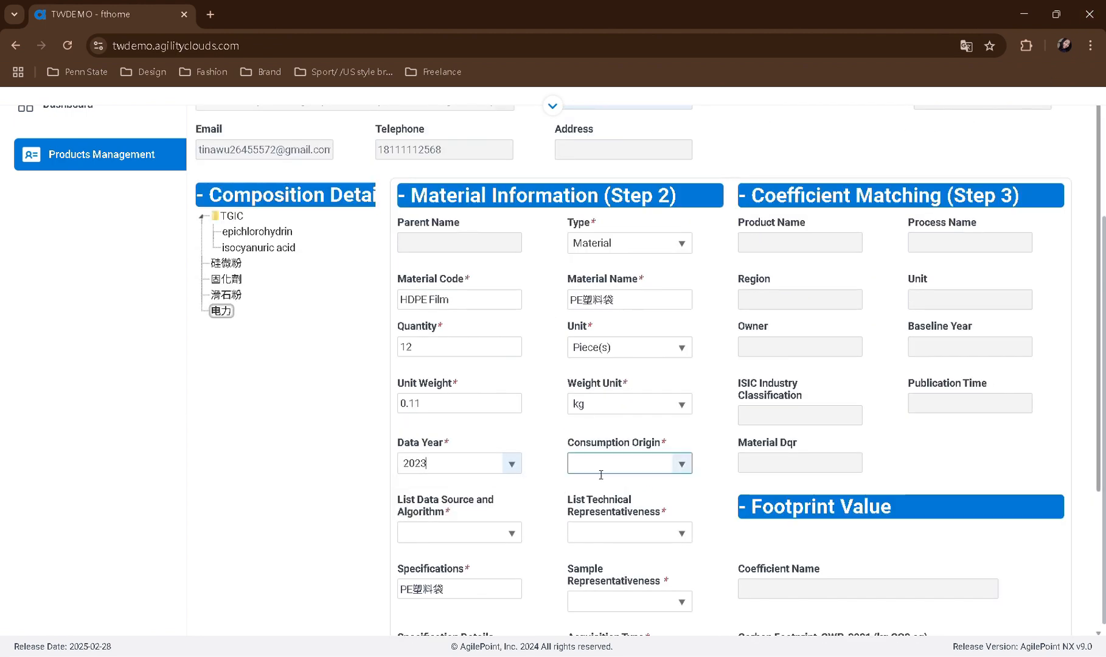
pyautogui.write('Chi')
pyautogui.click(599, 516)
# Choose the Production Measurement data source, Data Obtained technical representativeness and Statistical average sample representativeness options for PE塑料袋
pyautogui.click(463, 534)
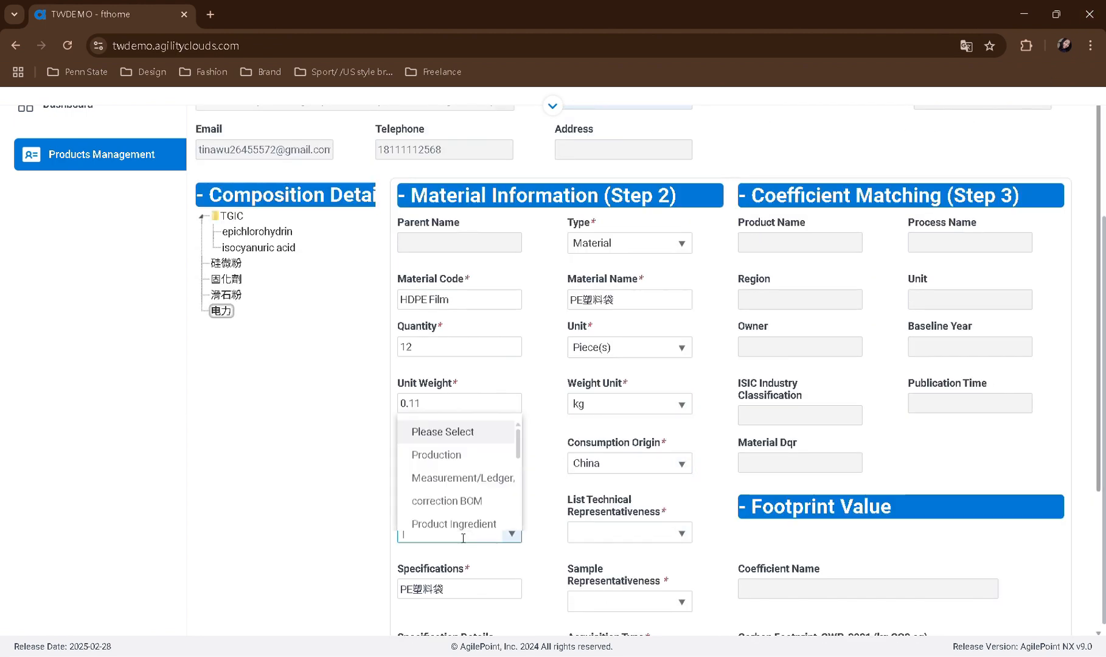
pyautogui.click(481, 479)
pyautogui.click(629, 533)
pyautogui.click(608, 486)
pyautogui.click(630, 601)
pyautogui.click(609, 486)
# Set PE塑料袋's acquisition type to Outsourced and save the material
pyautogui.scroll(-2, 627, 514)
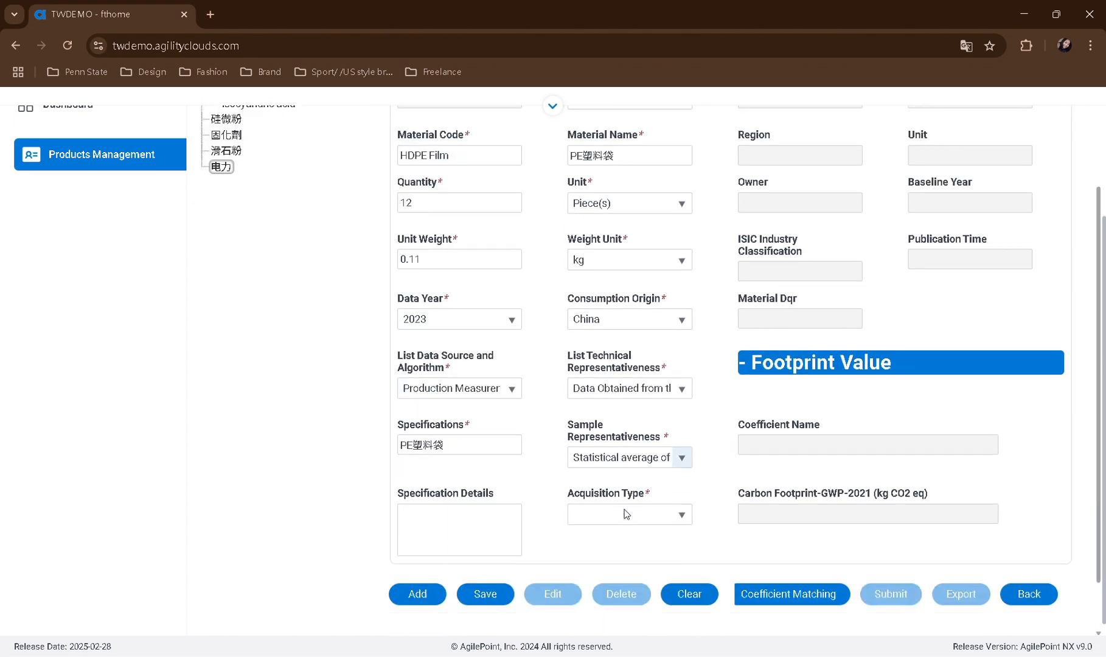
pyautogui.click(626, 514)
pyautogui.click(608, 588)
pyautogui.click(487, 594)
pyautogui.click(665, 378)
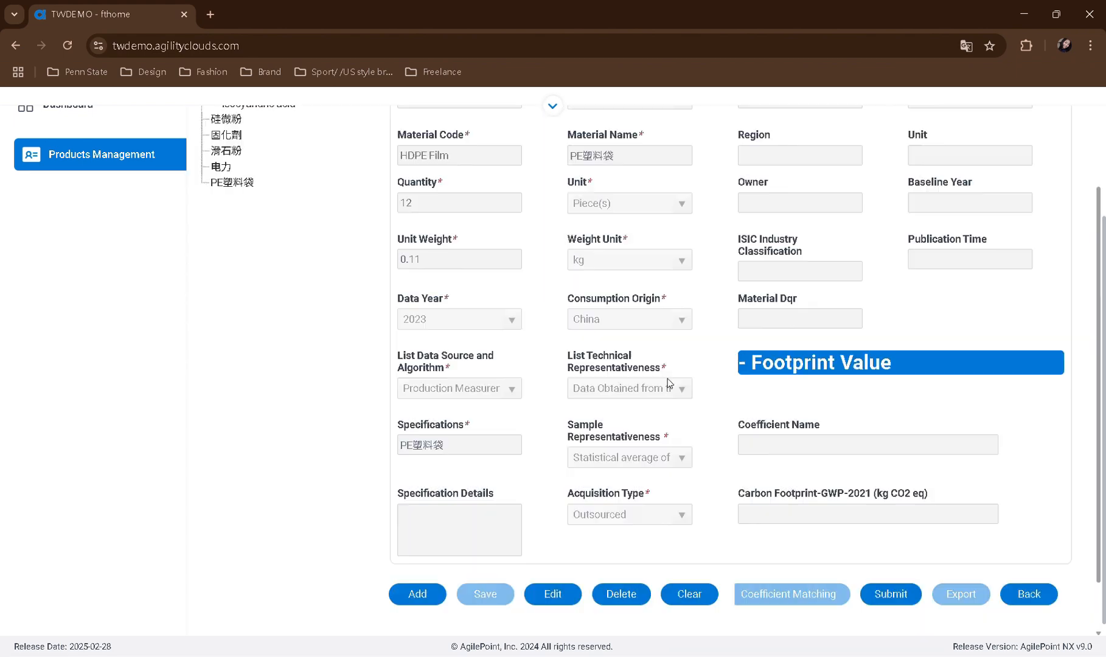
# Add a new entry of type Material named 双层瓦楞纸箱 with the material code 包材
pyautogui.click(417, 594)
pyautogui.scroll(2, 517, 438)
pyautogui.click(624, 243)
pyautogui.click(602, 262)
pyautogui.click(599, 306)
pyautogui.hotkey('ctrl', 'v')
pyautogui.click(495, 305)
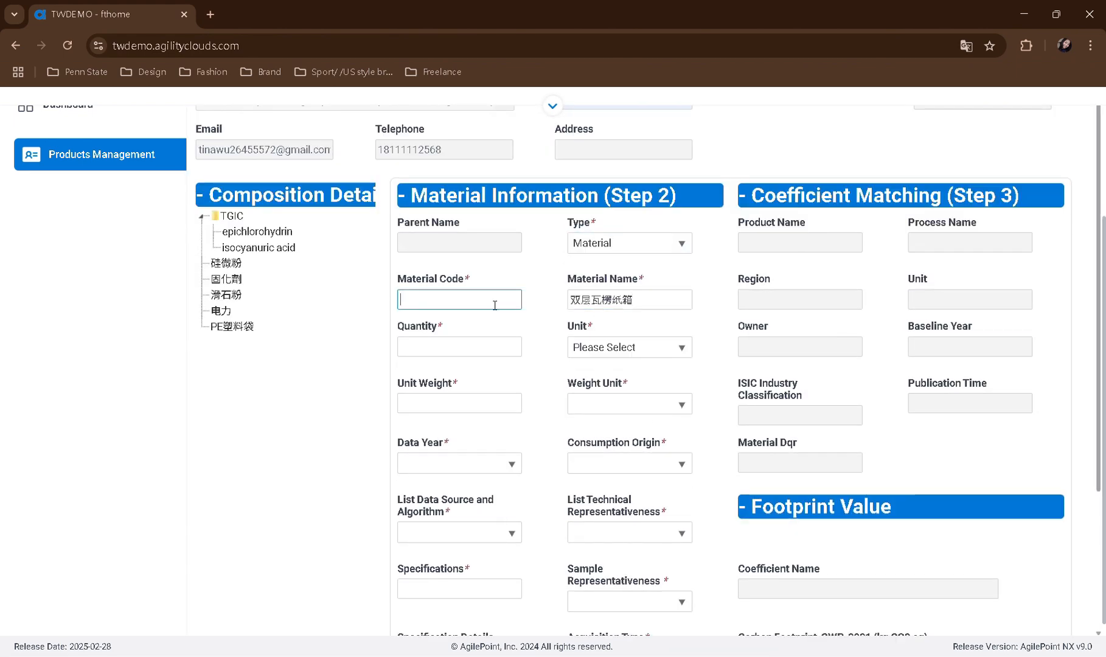
# Set 双层瓦楞纸箱's quantity to 1 and unit weight to 1, and enter 双层瓦楞纸箱 as its specification
pyautogui.click(486, 346)
pyautogui.write('1')
pyautogui.click(494, 402)
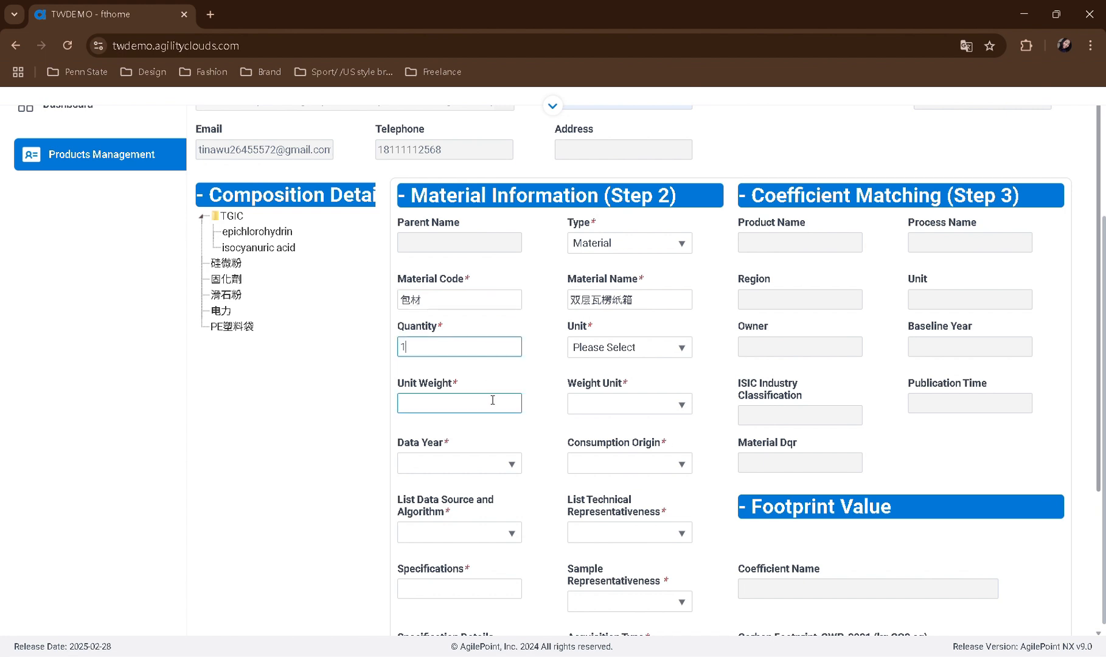
pyautogui.write('1')
pyautogui.click(466, 589)
# Set 双层瓦楞纸箱's unit to Piece(s) and weight unit to kg, and choose its data year
pyautogui.click(619, 357)
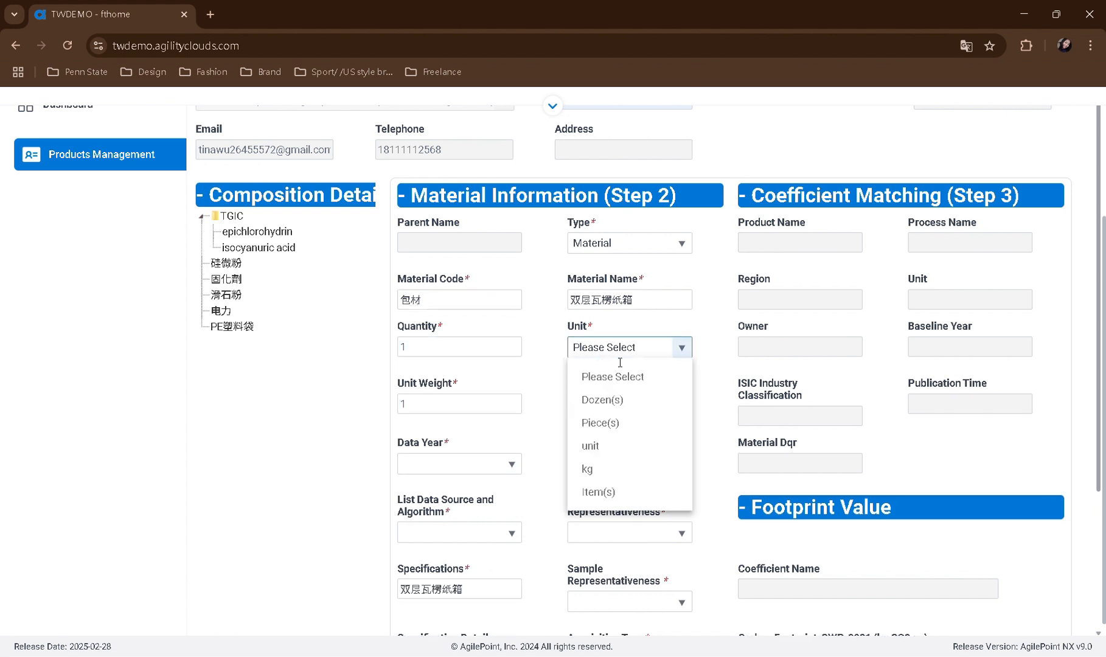
pyautogui.click(608, 422)
pyautogui.click(636, 404)
pyautogui.click(593, 469)
pyautogui.click(460, 464)
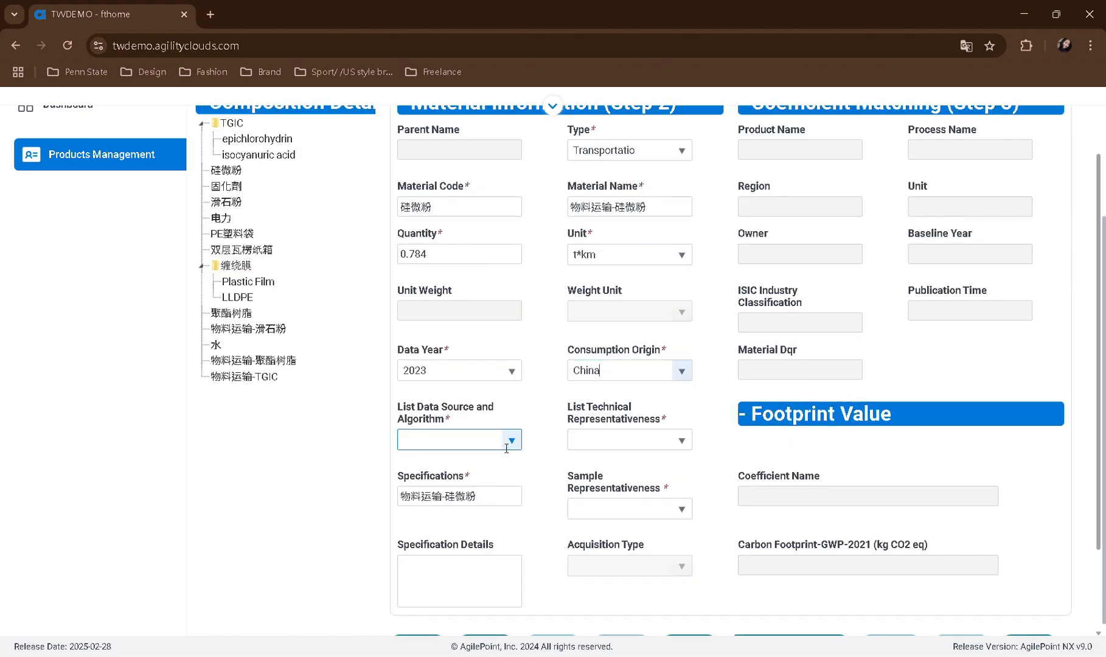
pyautogui.click(450, 487)
# Set 物料运输-硅微粉's sample representativeness to Statistical average of >75% of annual production and save the material
pyautogui.click(629, 439)
pyautogui.click(616, 503)
pyautogui.click(626, 510)
pyautogui.click(634, 431)
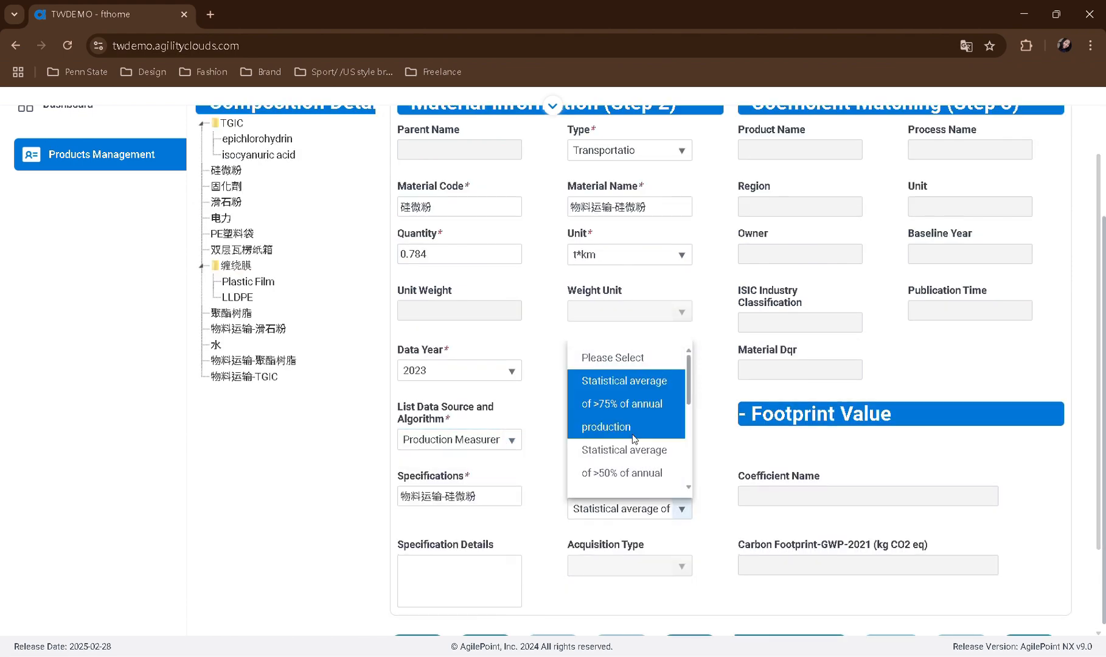
pyautogui.scroll(-2, 608, 450)
pyautogui.click(486, 521)
pyautogui.click(643, 373)
# Name the new material 物料運輸-固化劑 and enter the same text as its specification
pyautogui.scroll(2, 596, 313)
pyautogui.click(601, 228)
pyautogui.hotkey('ctrl', 'v')
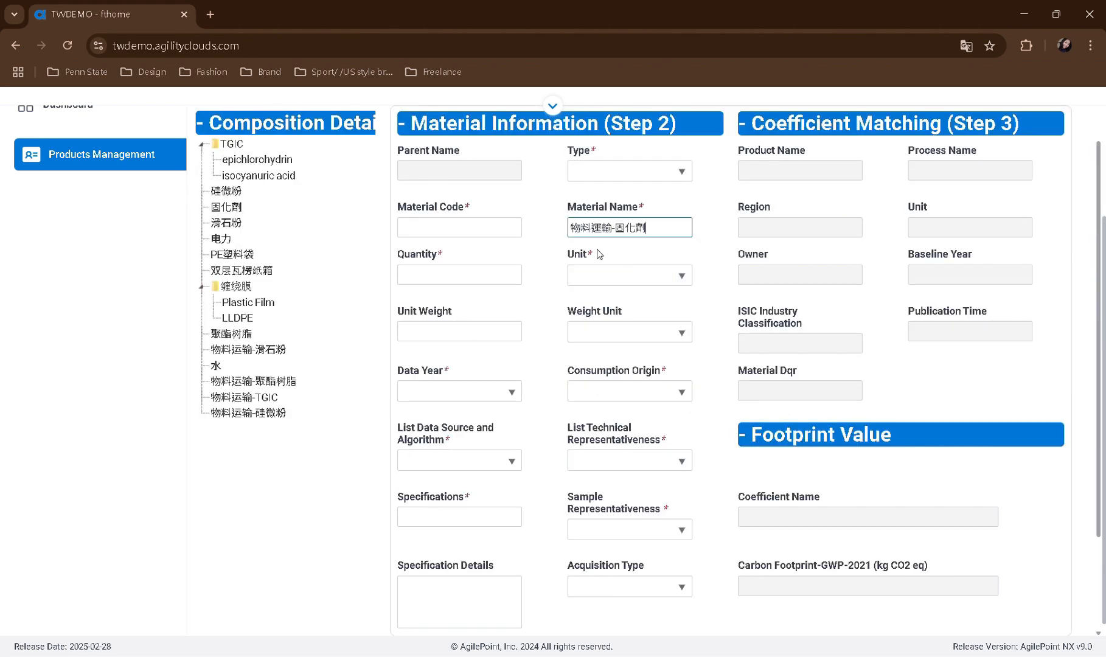
pyautogui.click(462, 516)
pyautogui.hotkey('ctrl', 'v')
# Give 物料運輸-固化劑 the material code 固化劑 and set its type to Transportation
pyautogui.hotkey('ctrl', 'c')
pyautogui.click(459, 227)
pyautogui.hotkey('ctrl', 'v')
pyautogui.click(630, 171)
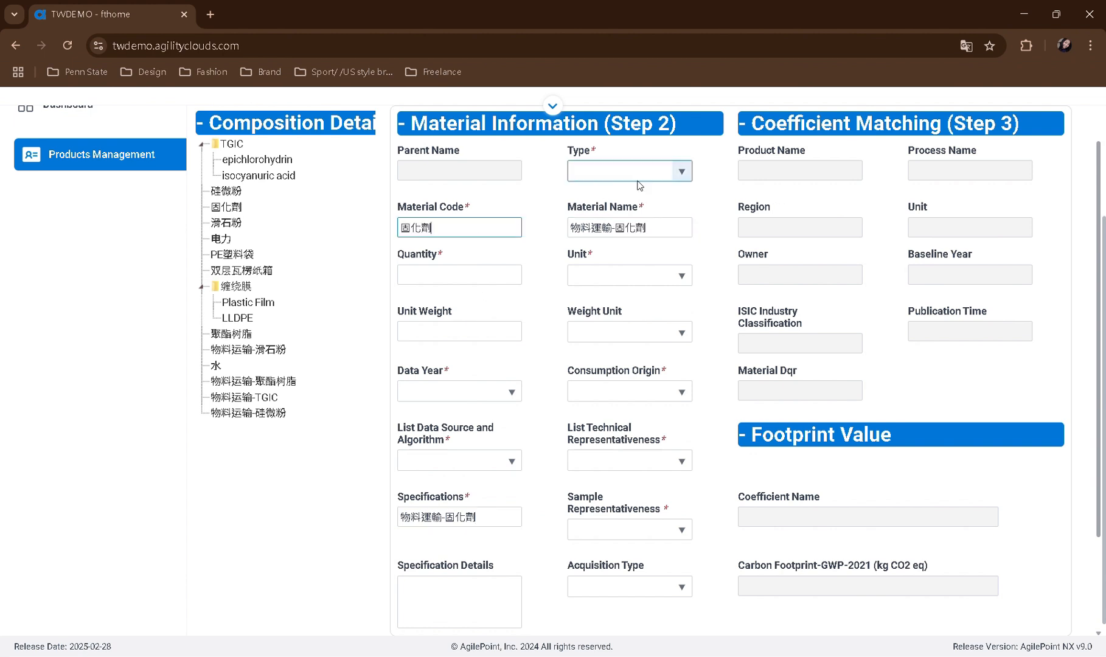
pyautogui.click(608, 265)
# Set 物料運輸-固化劑's quantity to 0.66 t*km and its data year to 2023
pyautogui.click(473, 276)
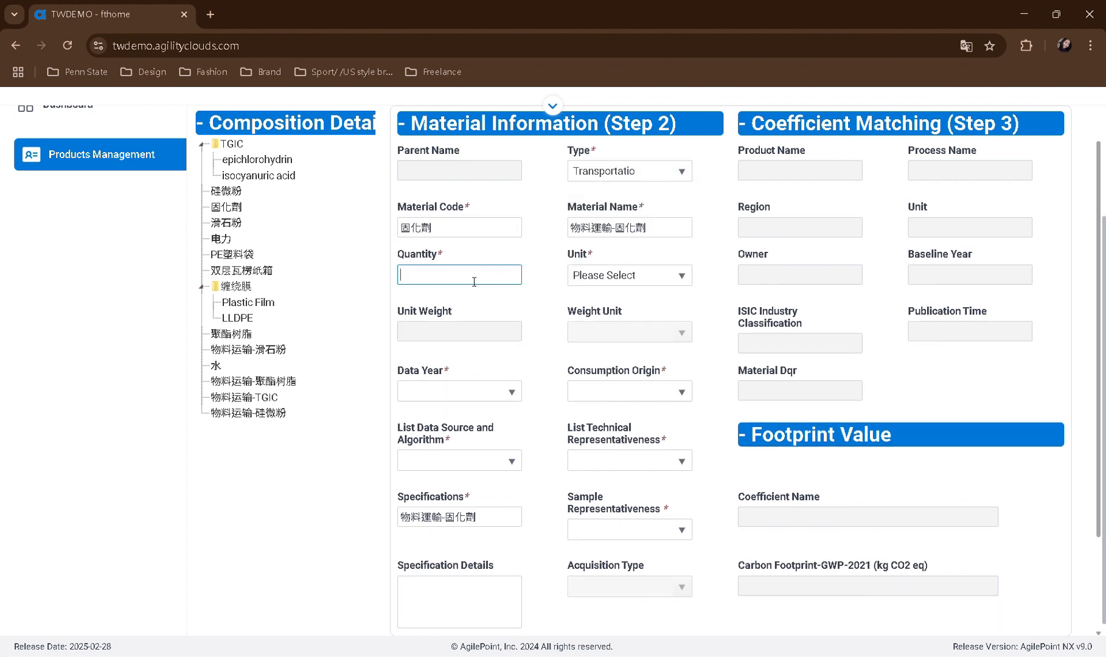
pyautogui.click(657, 275)
pyautogui.click(627, 363)
pyautogui.click(459, 391)
pyautogui.click(425, 467)
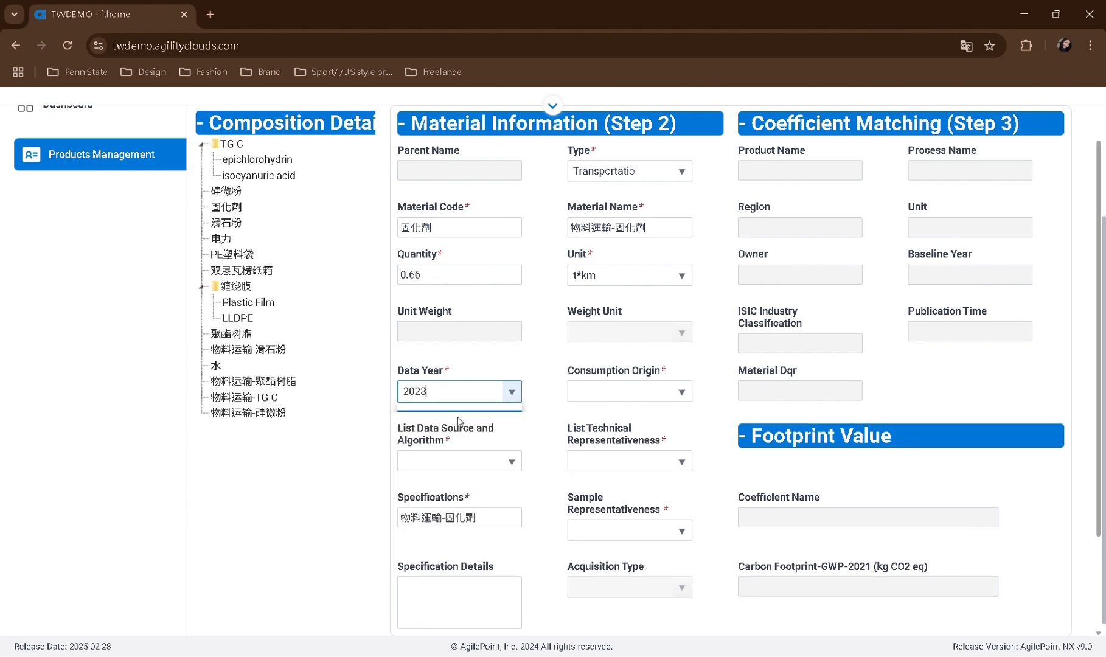
# Set 物料運輸-固化劑's consumption origin to China and its data source to Production Measurement/Ledger/correction BOM
pyautogui.click(642, 393)
pyautogui.write('china')
pyautogui.click(623, 440)
pyautogui.click(480, 460)
pyautogui.click(478, 360)
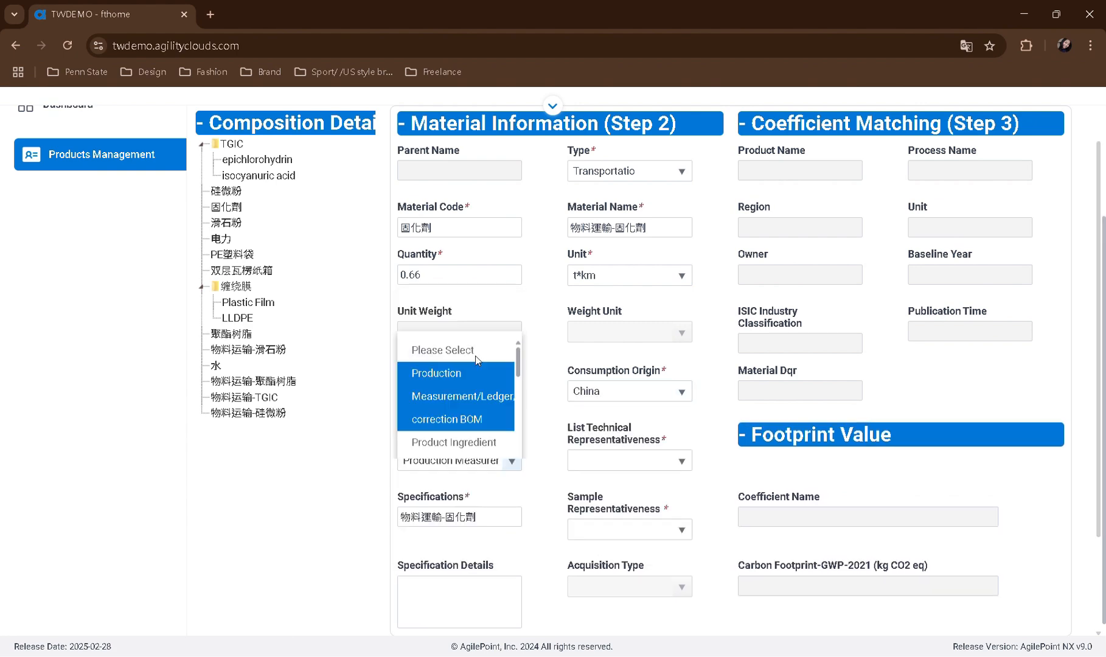
# Choose Data Obtained technical representativeness and Statistical average sample representativeness for 物料運輸-固化劑, and save the material
pyautogui.click(629, 460)
pyautogui.click(603, 331)
pyautogui.click(630, 530)
pyautogui.click(608, 407)
pyautogui.scroll(-3, 598, 580)
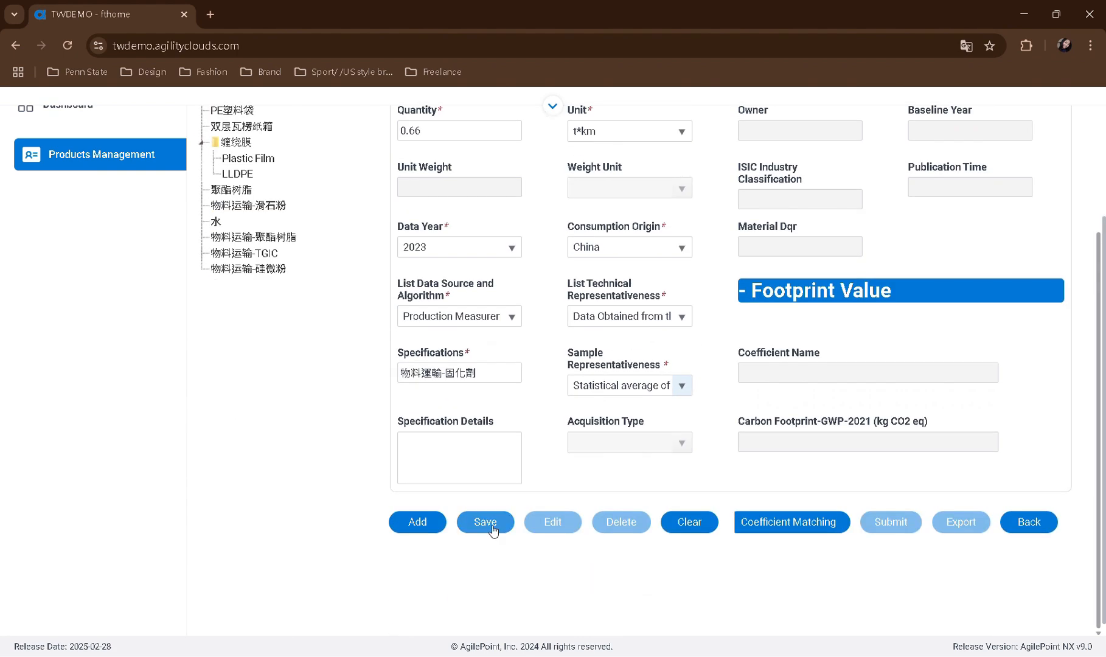
pyautogui.click(493, 531)
pyautogui.click(644, 378)
# Open the TGIC material for editing and start its coefficient matching
pyautogui.scroll(3, 523, 440)
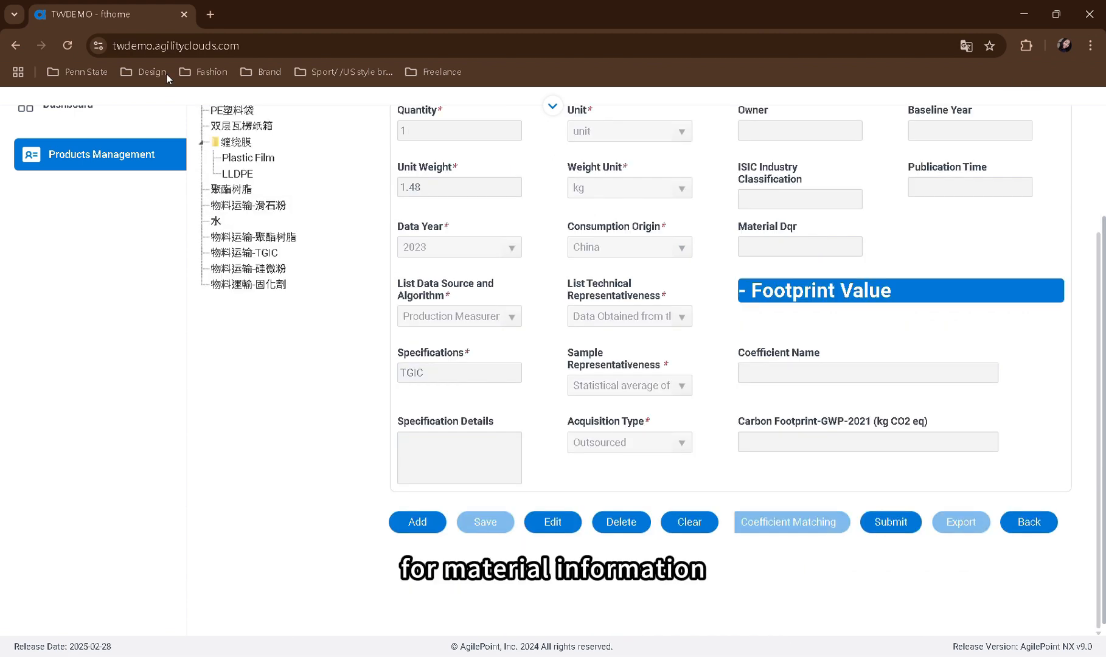
pyautogui.scroll(3, 864, 527)
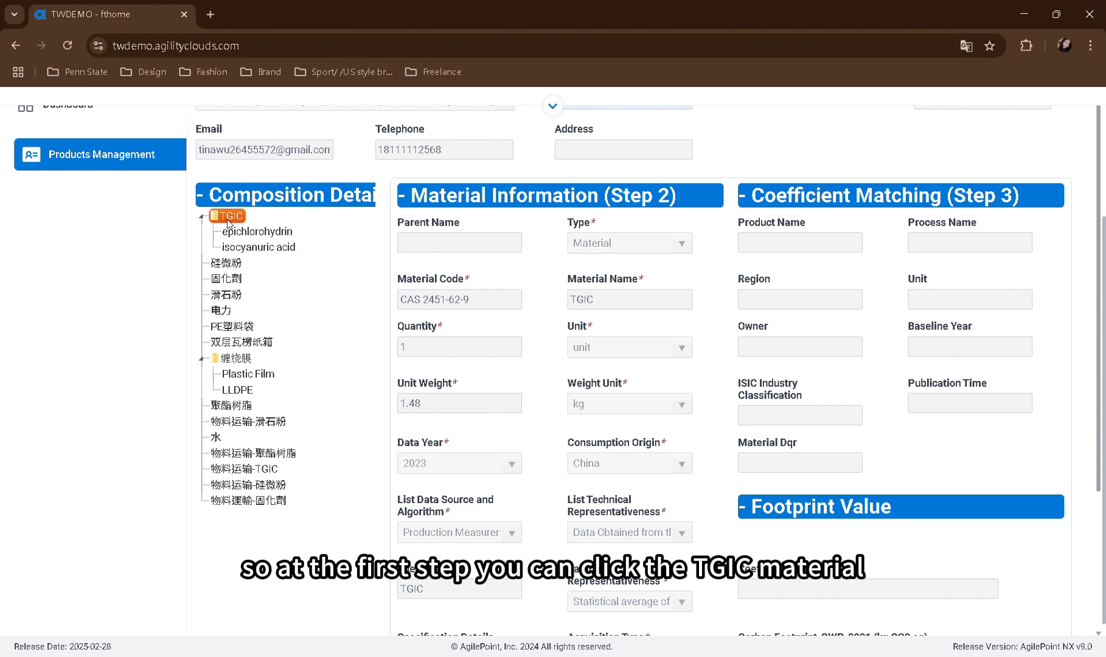
pyautogui.scroll(-3, 738, 471)
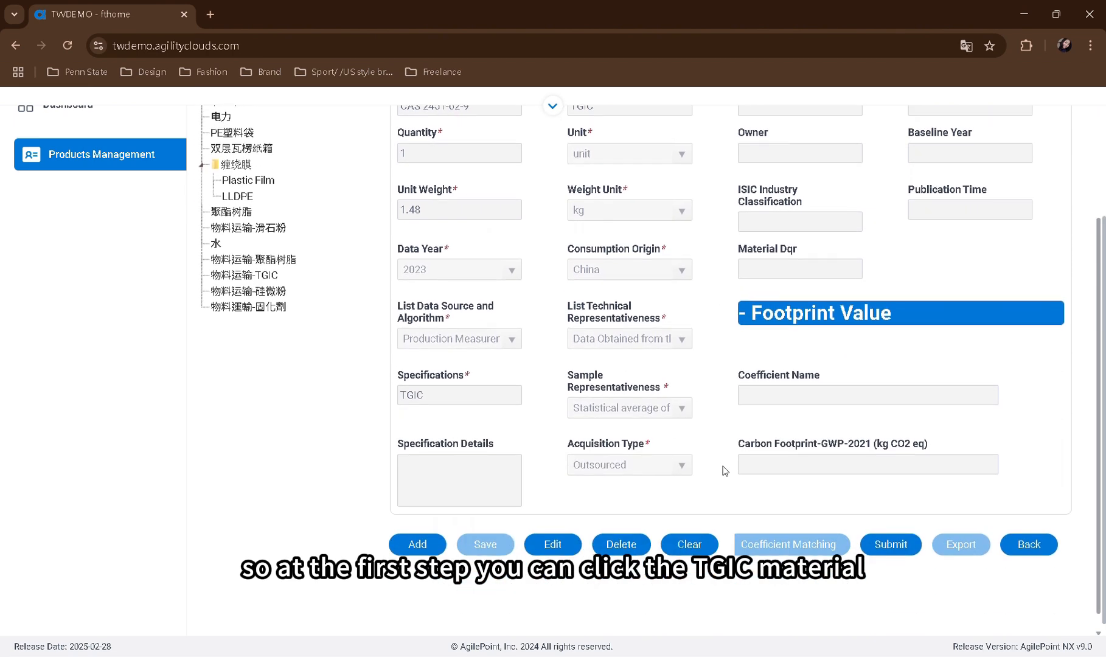
pyautogui.click(561, 552)
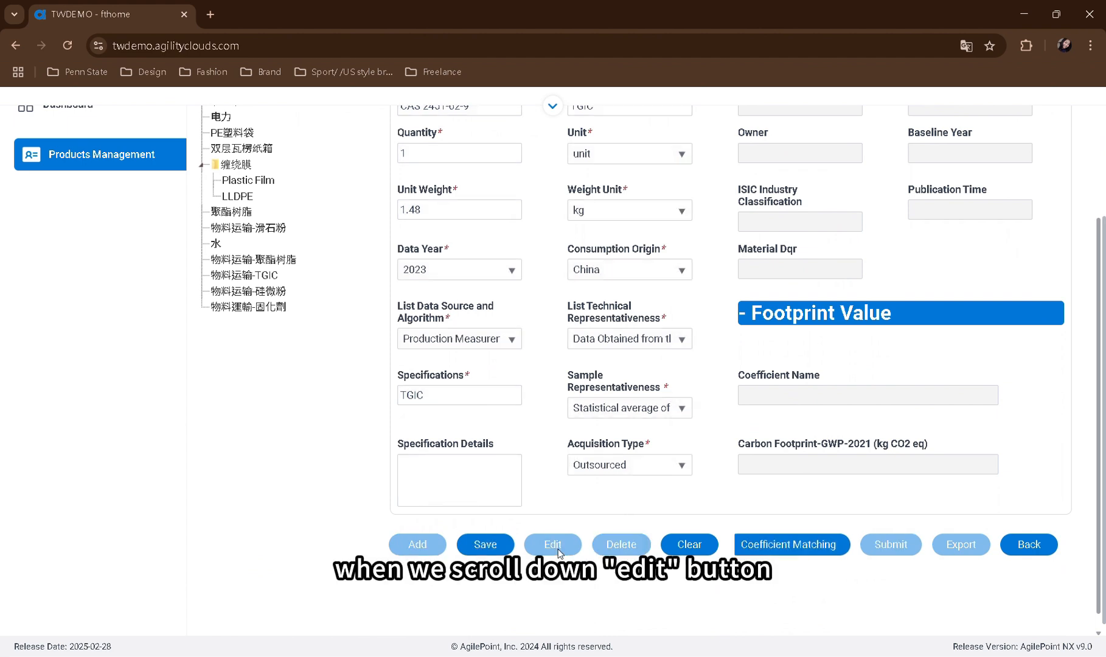
pyautogui.click(826, 556)
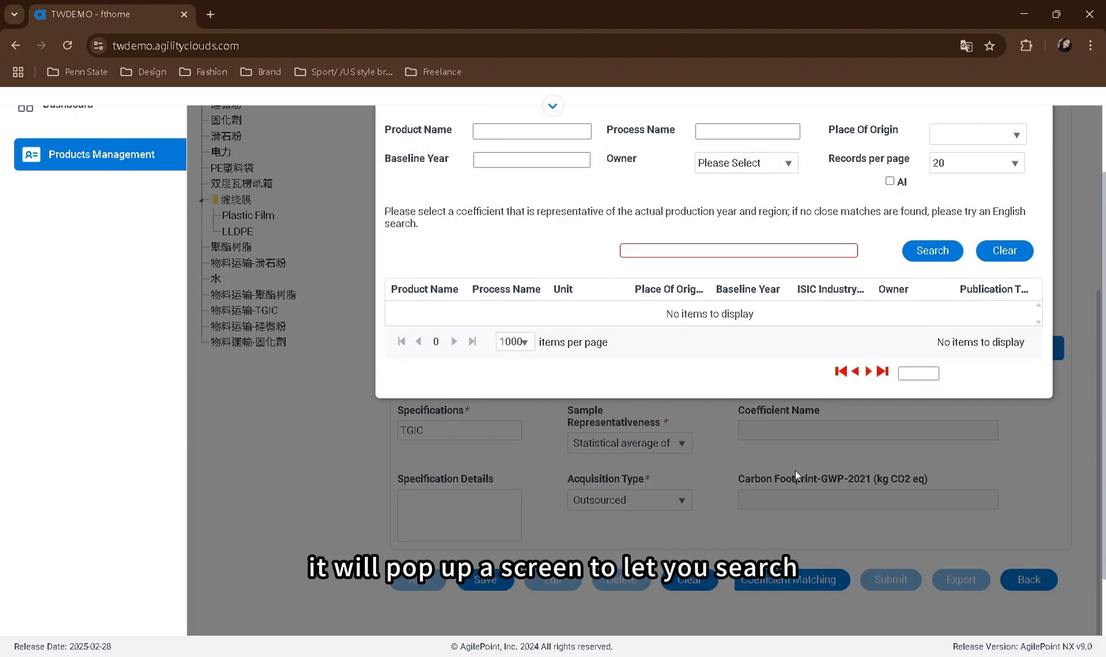
# Search the coefficients for 中型柴油货车运输(载重6t) and assign the CLCD-China 0.9_ZHCN entry to TGIC
pyautogui.scroll(1, 802, 382)
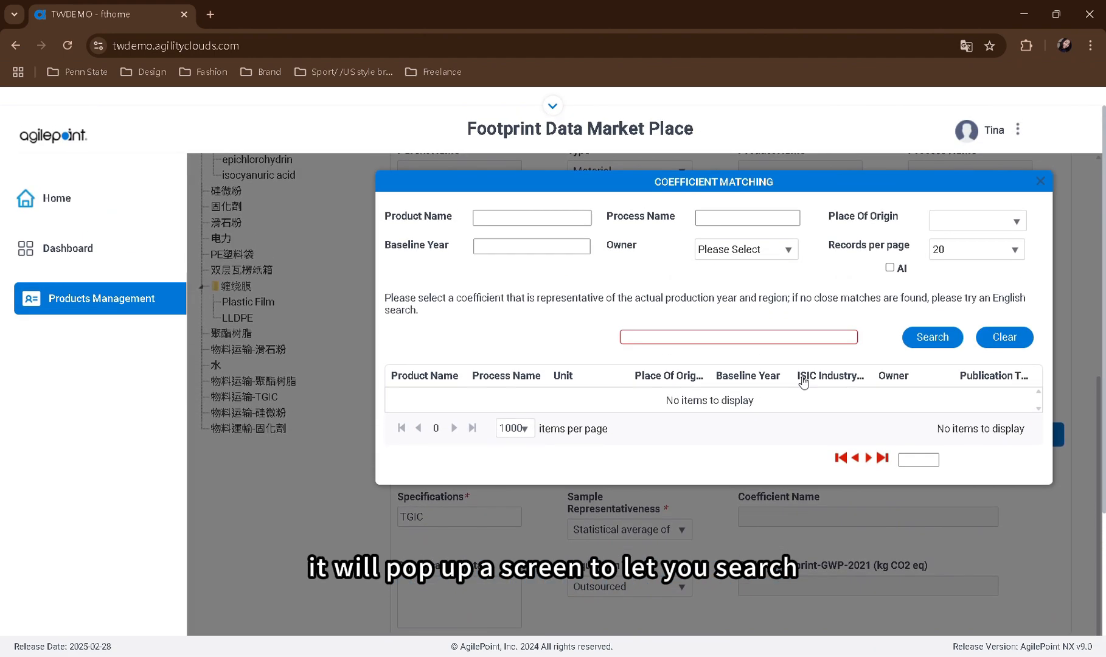
pyautogui.click(717, 340)
pyautogui.hotkey('ctrl', 'v')
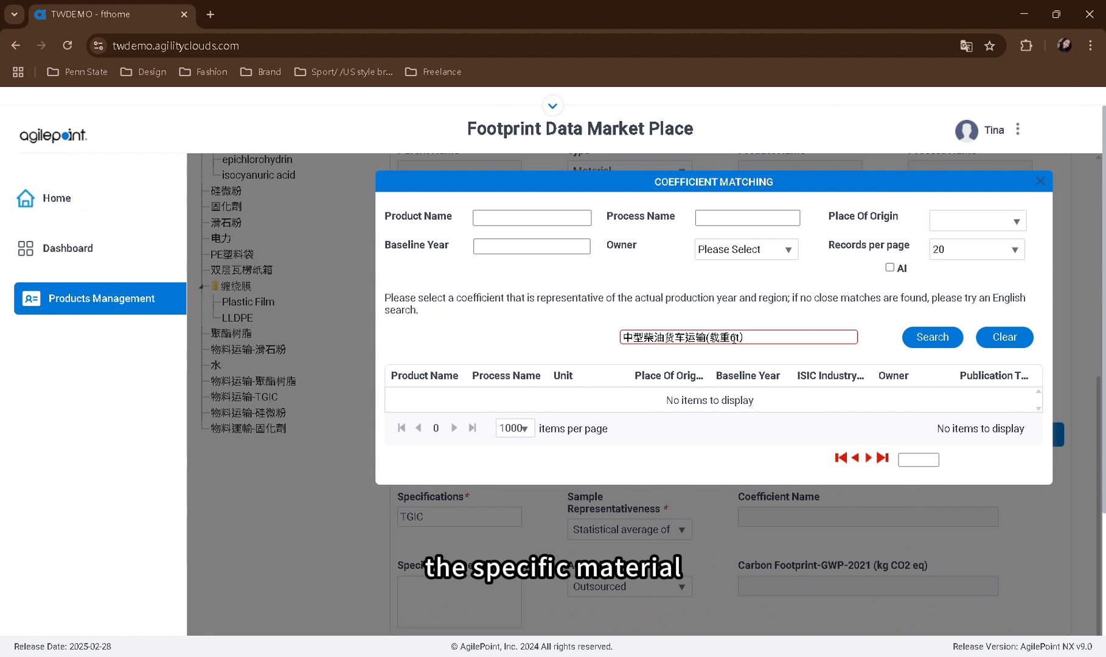
pyautogui.click(932, 341)
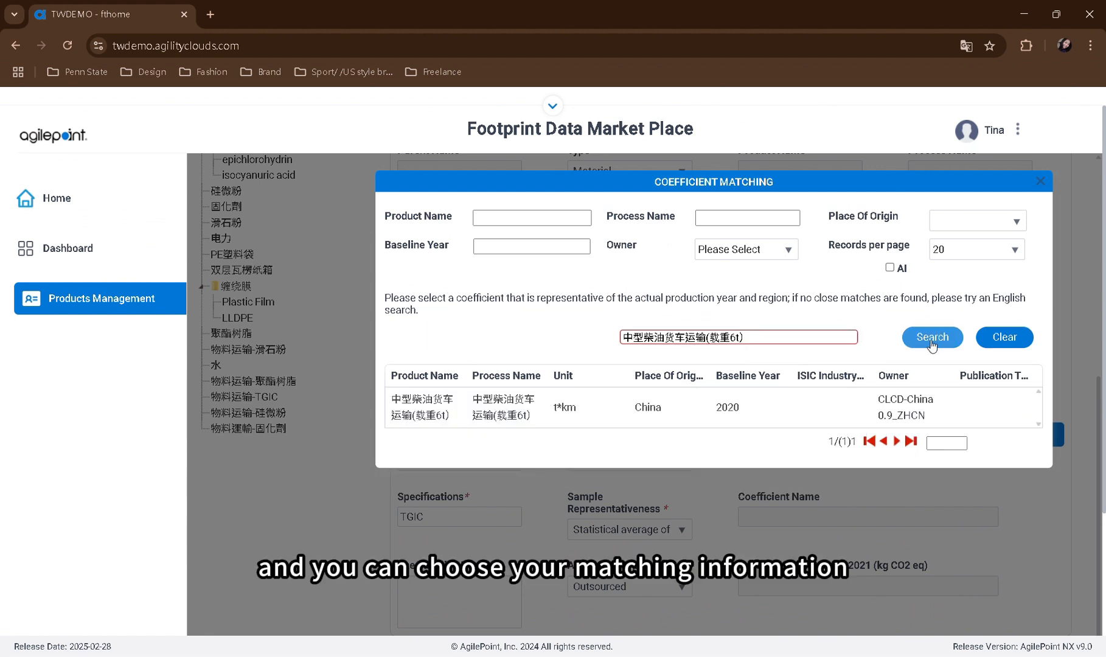
pyautogui.doubleClick(426, 409)
# Review TGIC's coefficient matching data and save the material
pyautogui.scroll(5, 807, 351)
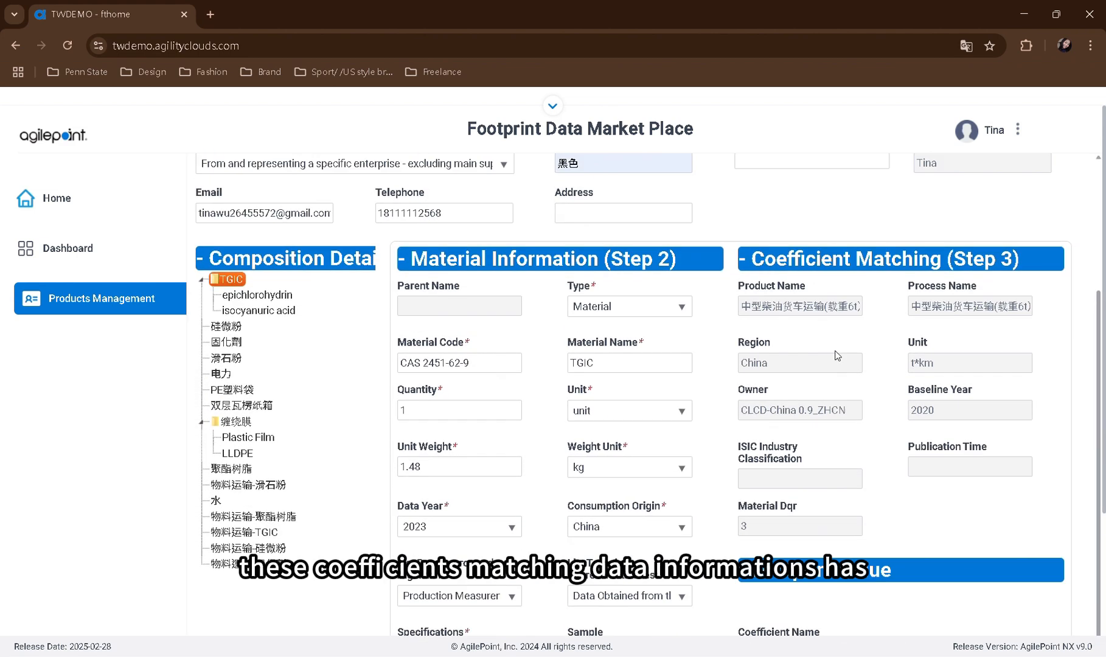
pyautogui.scroll(1, 836, 351)
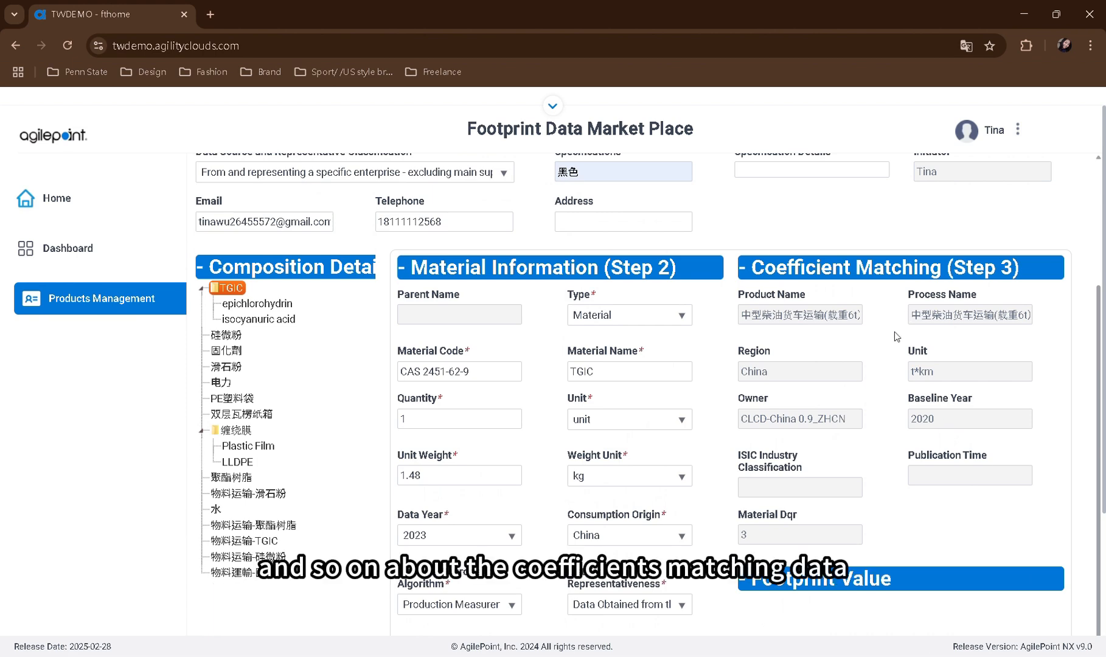
pyautogui.scroll(-2, 894, 337)
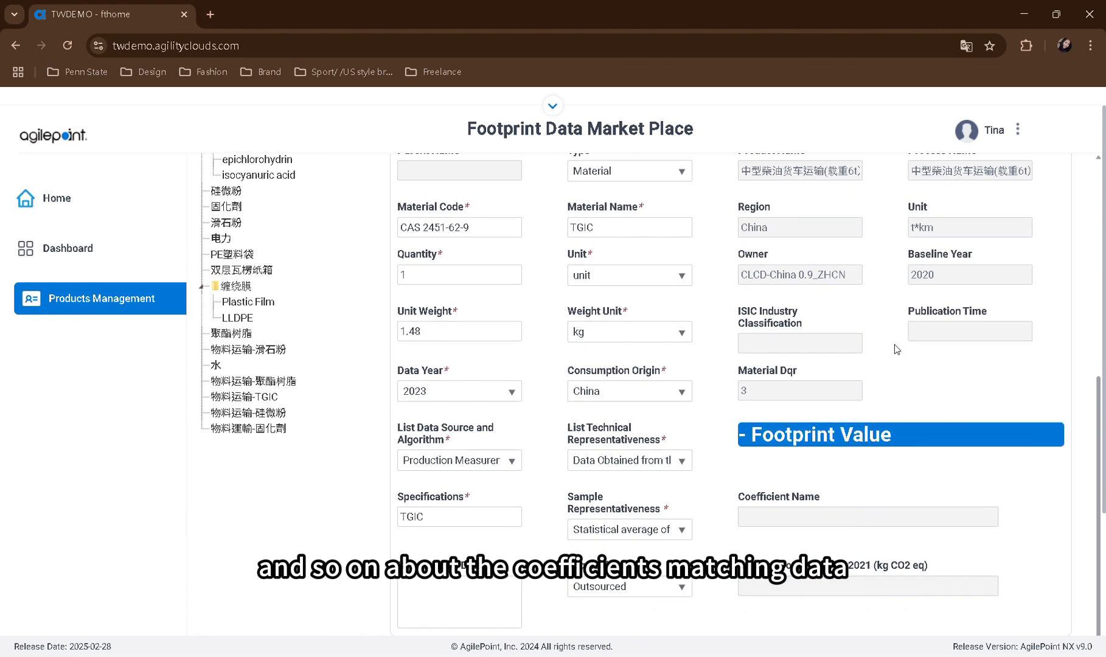
pyautogui.scroll(-2, 833, 468)
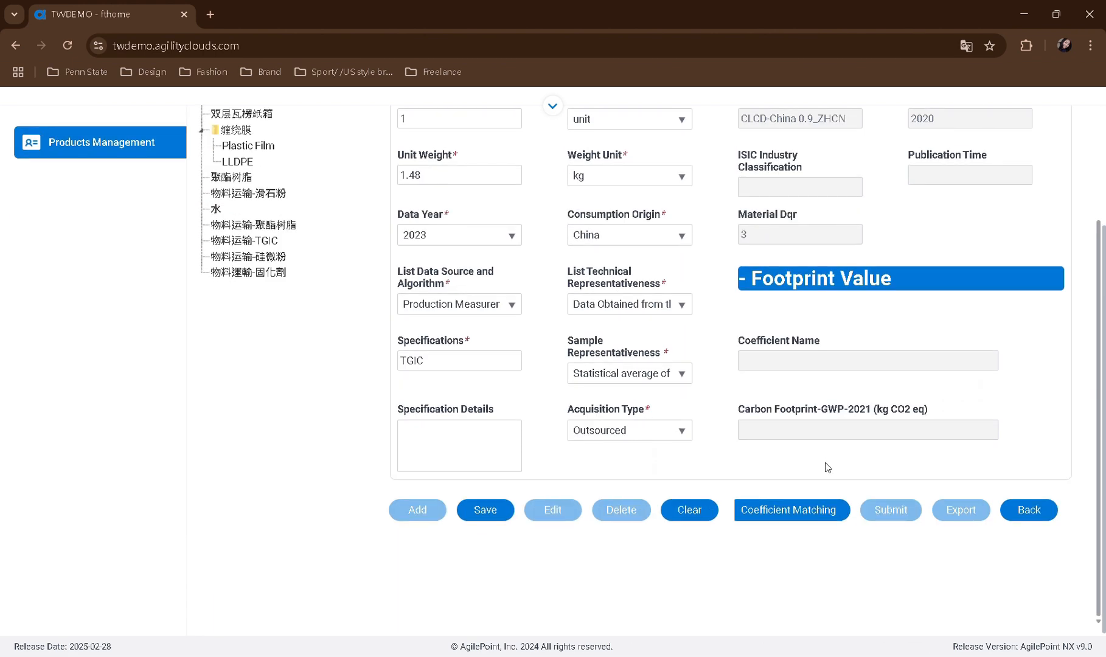
pyautogui.click(499, 510)
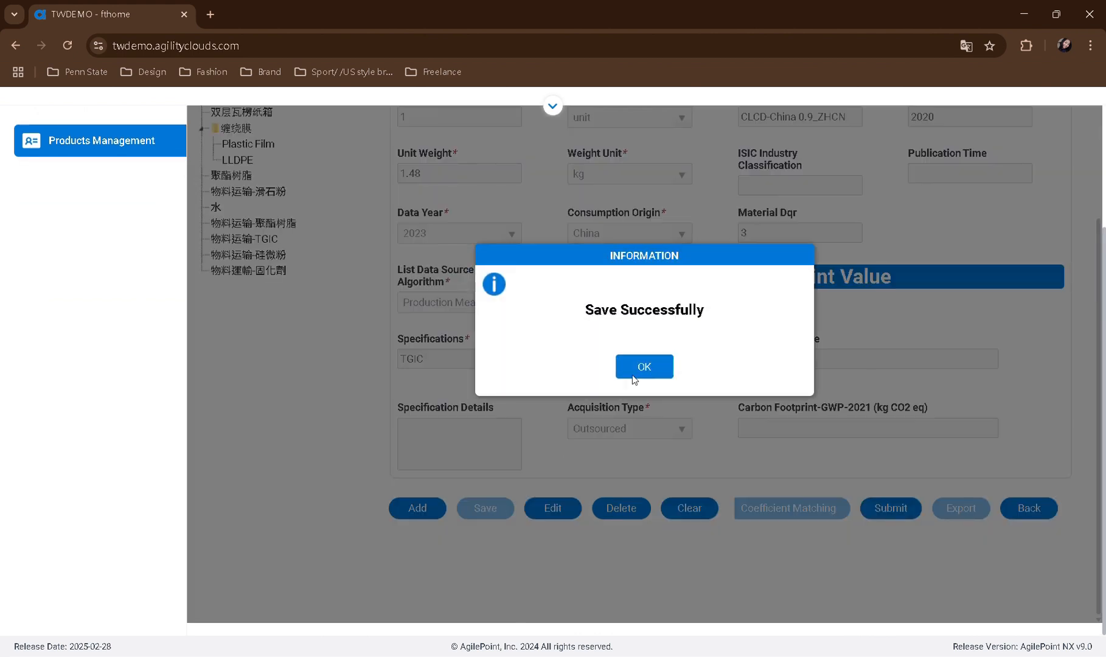
pyautogui.click(643, 367)
# Open TGIC's child material epichlorohydrin for editing and start its coefficient matching
pyautogui.scroll(3, 654, 422)
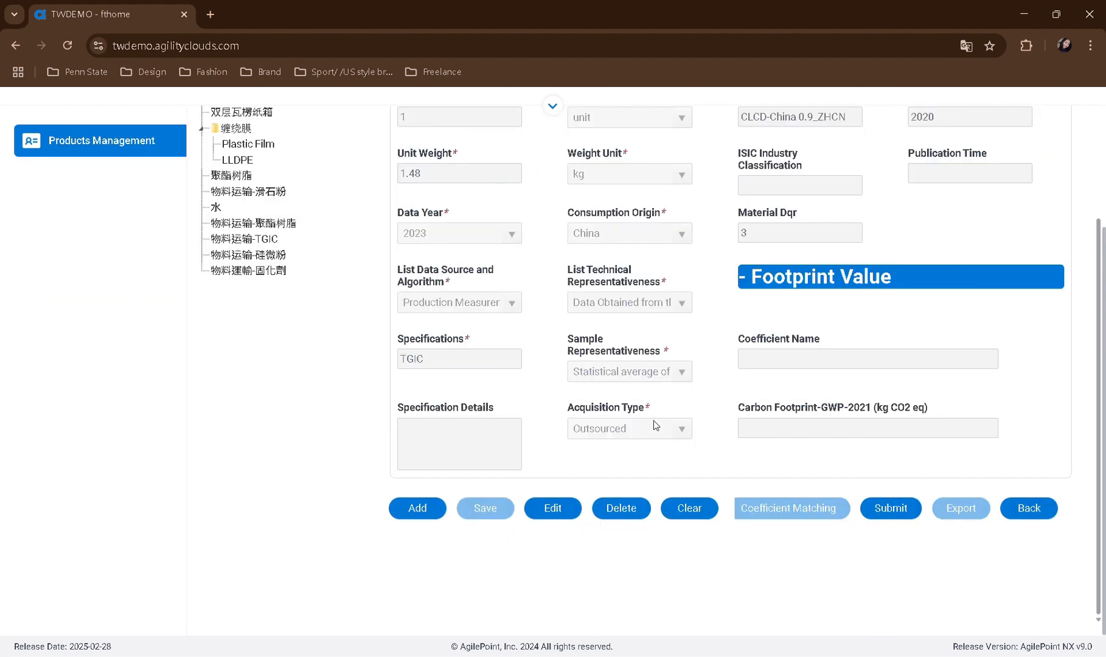
pyautogui.click(290, 220)
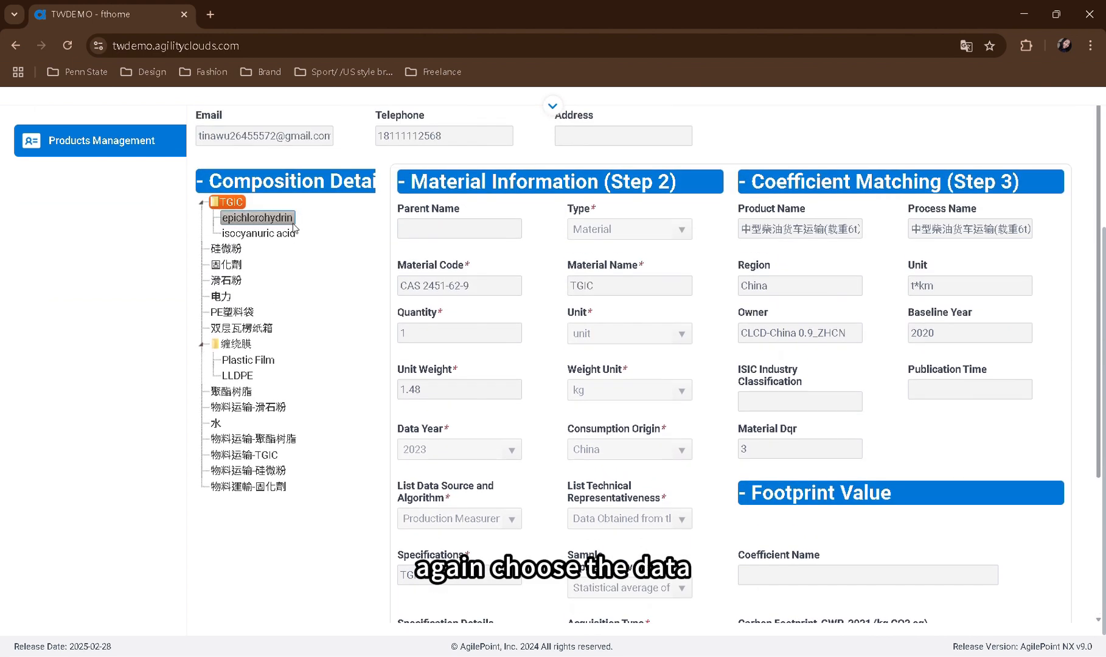
pyautogui.scroll(-3, 610, 412)
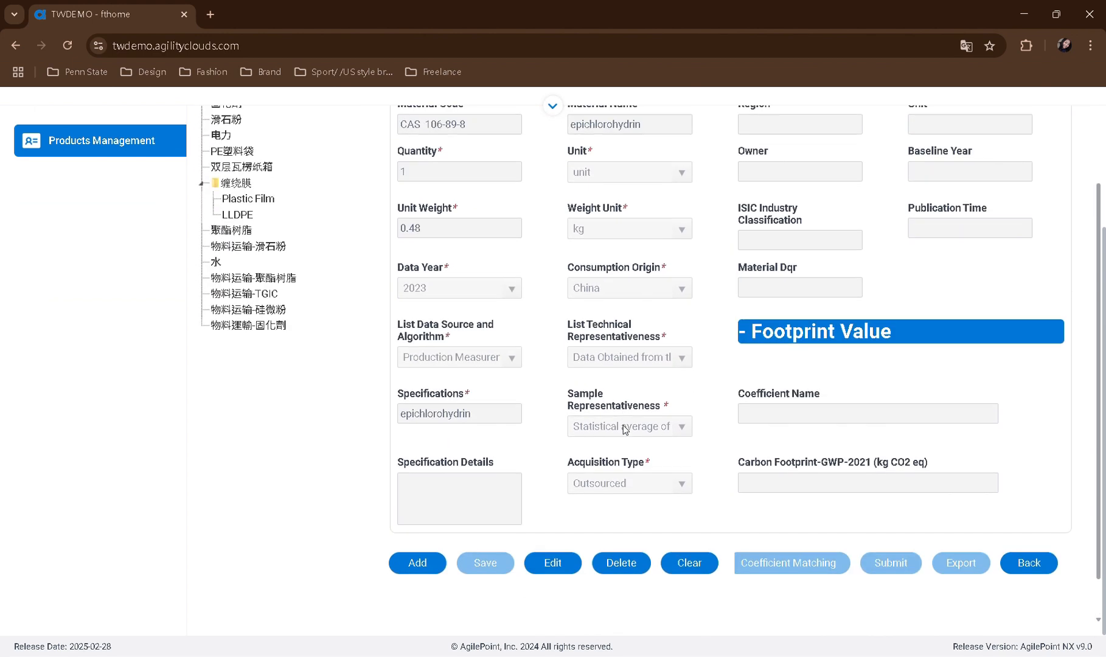
pyautogui.click(563, 511)
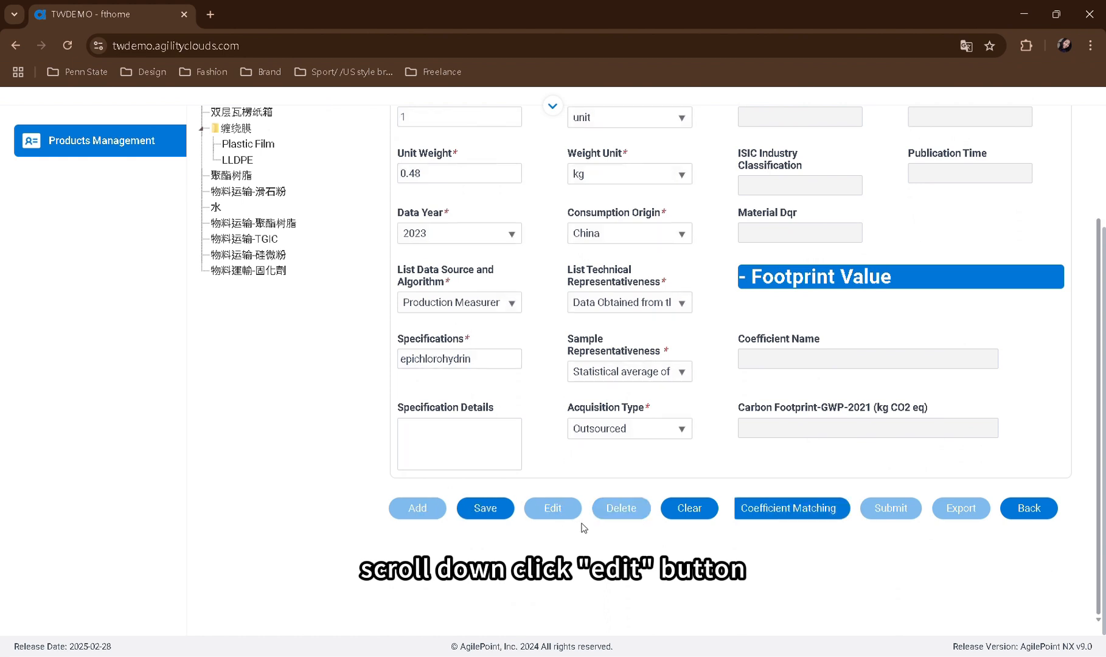
pyautogui.click(771, 514)
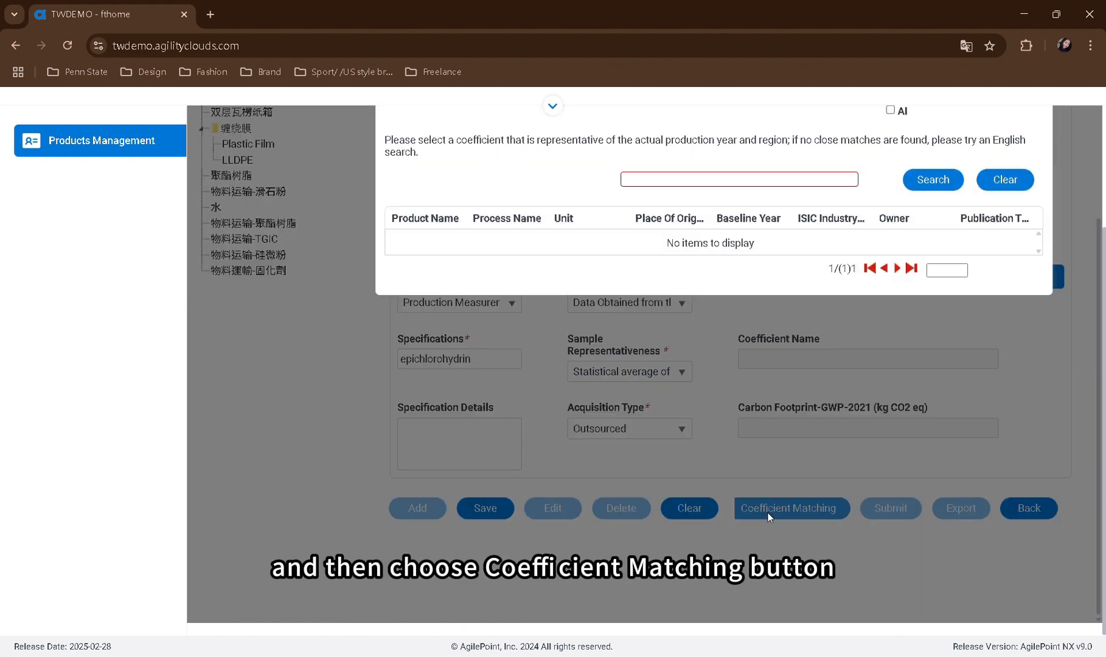
# Search the coefficients for trichloropropane
pyautogui.scroll(1, 713, 276)
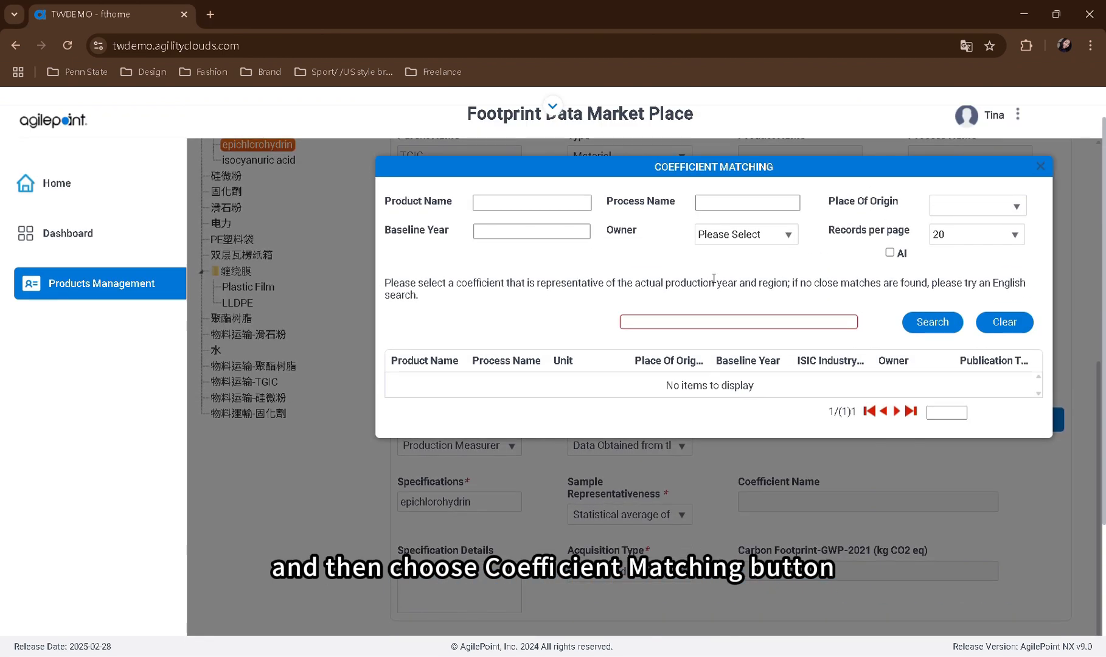
pyautogui.click(725, 325)
pyautogui.hotkey('ctrl', 'v')
pyautogui.click(911, 323)
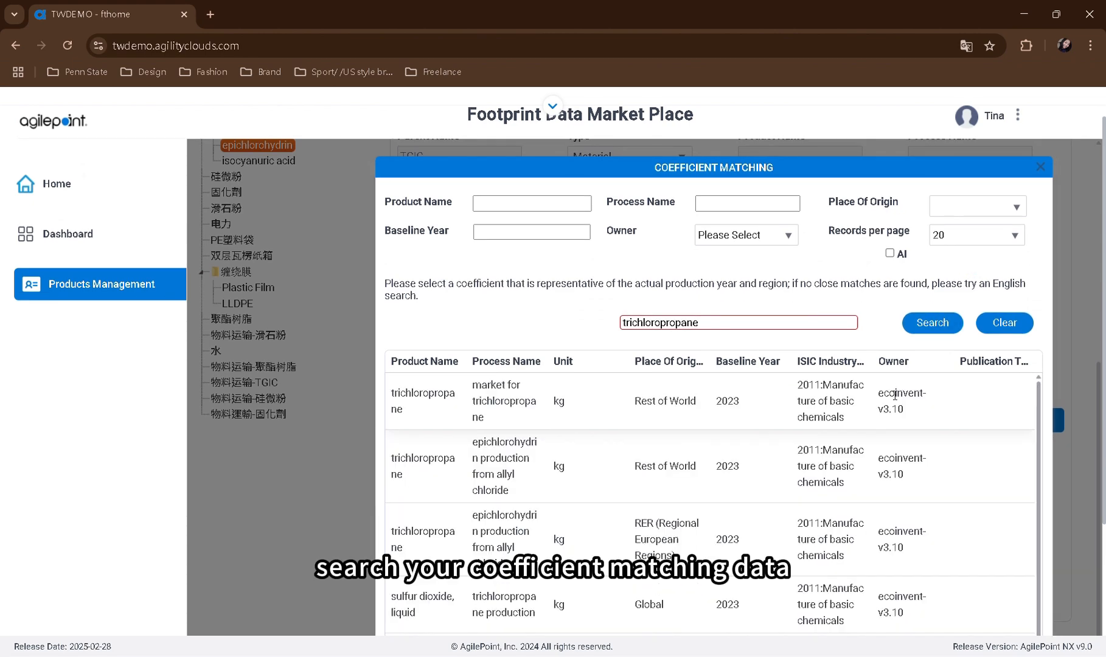
# Assign the Rest of World "market for trichloropropane" coefficient from ecoinvent-v3.10 to epichlorohydrin
pyautogui.scroll(-5, 868, 403)
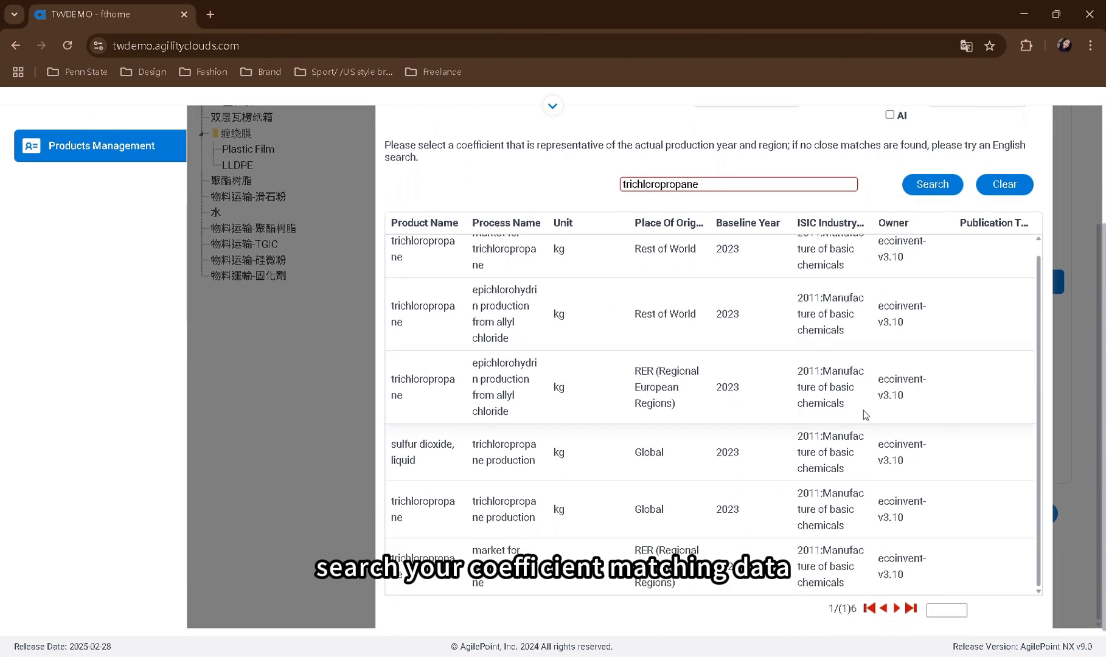
pyautogui.scroll(1, 669, 468)
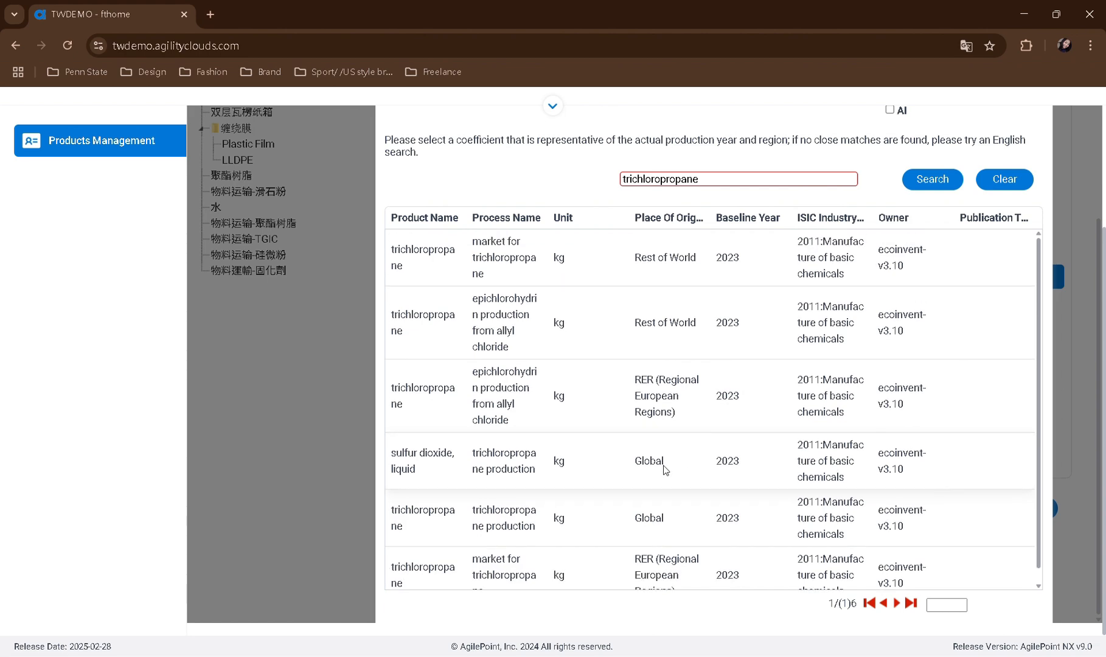
pyautogui.scroll(1, 665, 469)
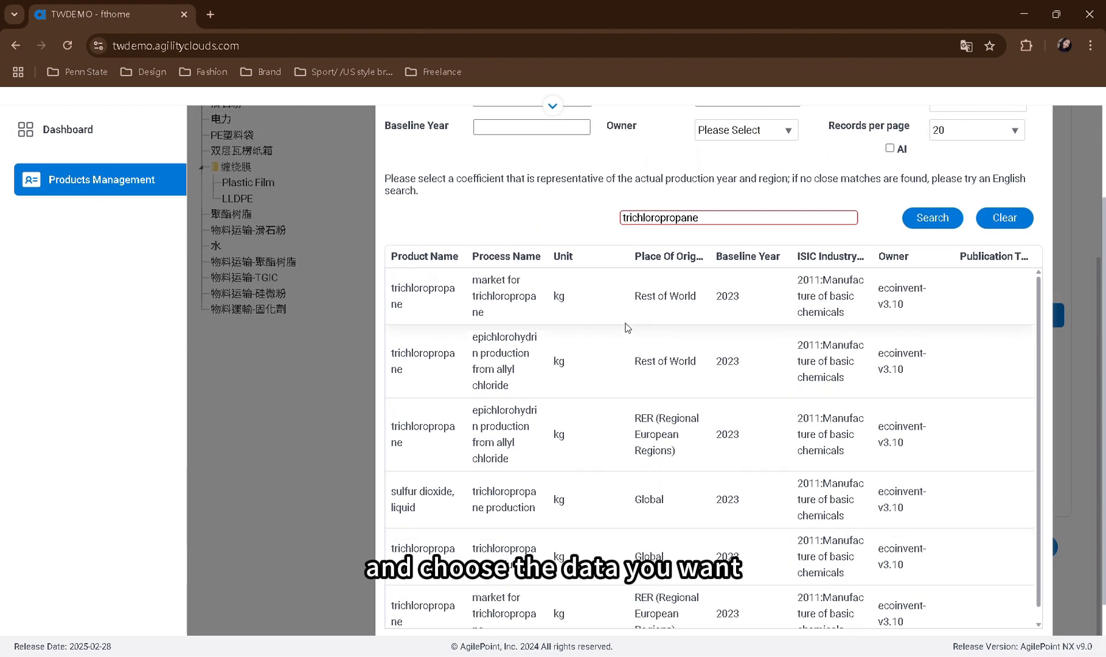
pyautogui.click(627, 302)
pyautogui.scroll(3, 719, 378)
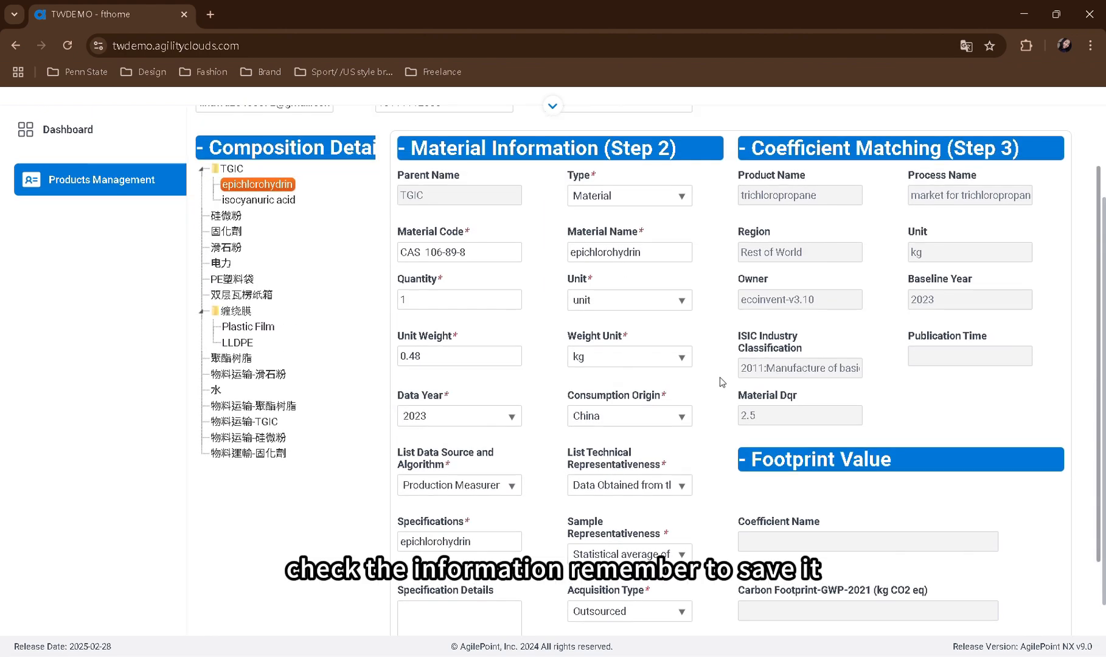
# Save epichlorohydrin and start coefficient matching for TGIC's child material isocyanuric acid
pyautogui.scroll(-3, 720, 377)
pyautogui.click(504, 551)
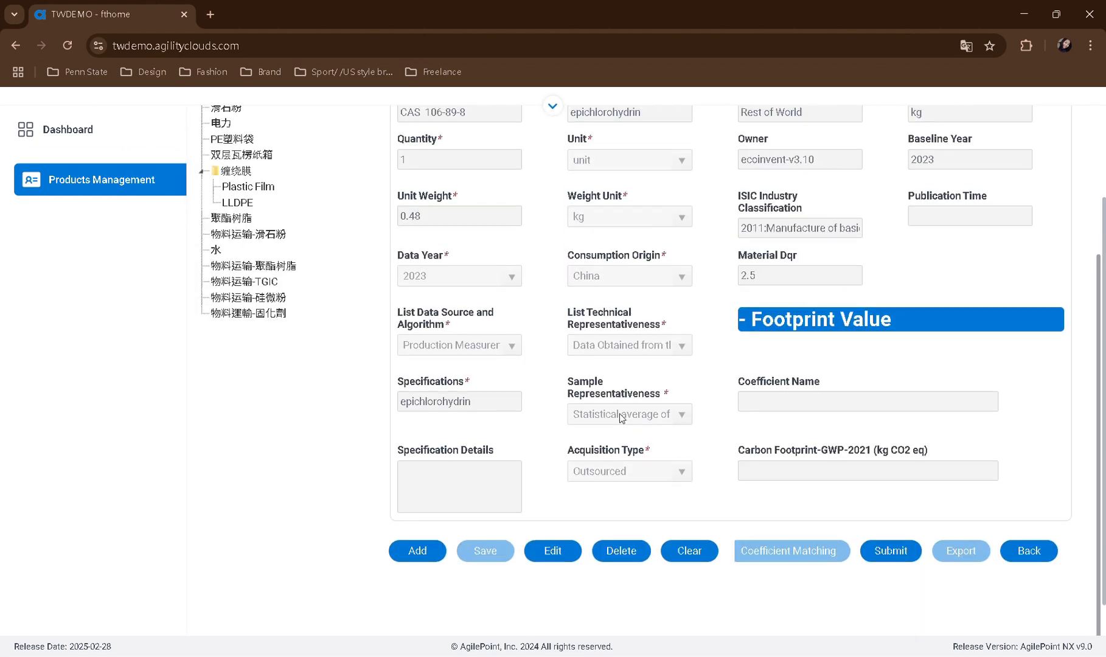
pyautogui.scroll(3, 619, 416)
pyautogui.click(312, 201)
pyautogui.scroll(-3, 649, 305)
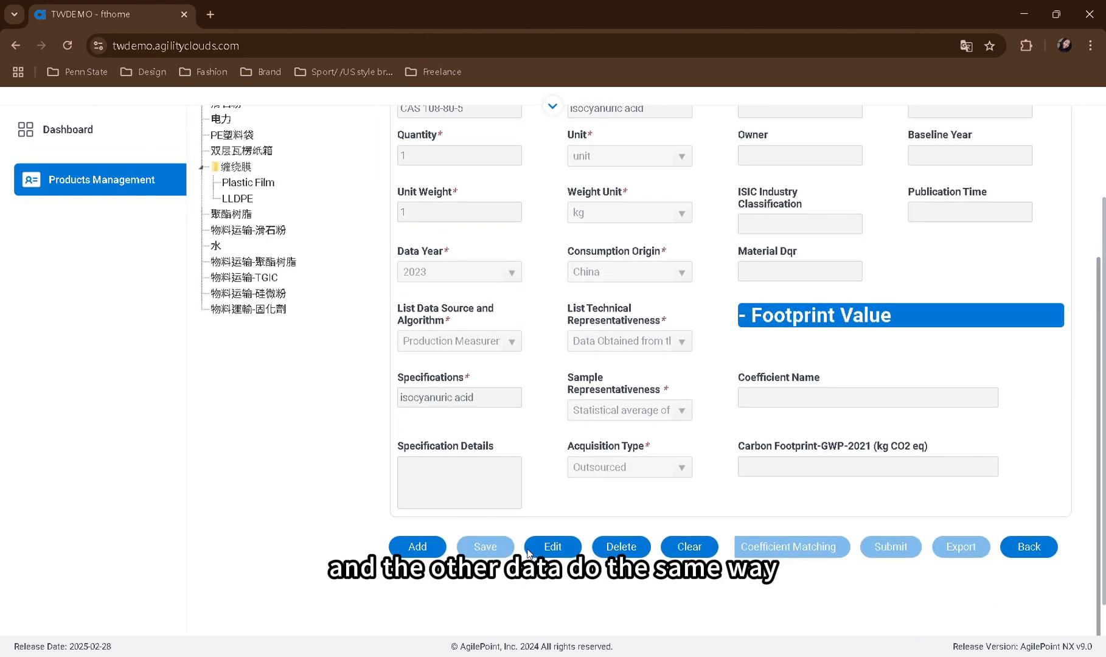
pyautogui.click(747, 542)
pyautogui.click(786, 339)
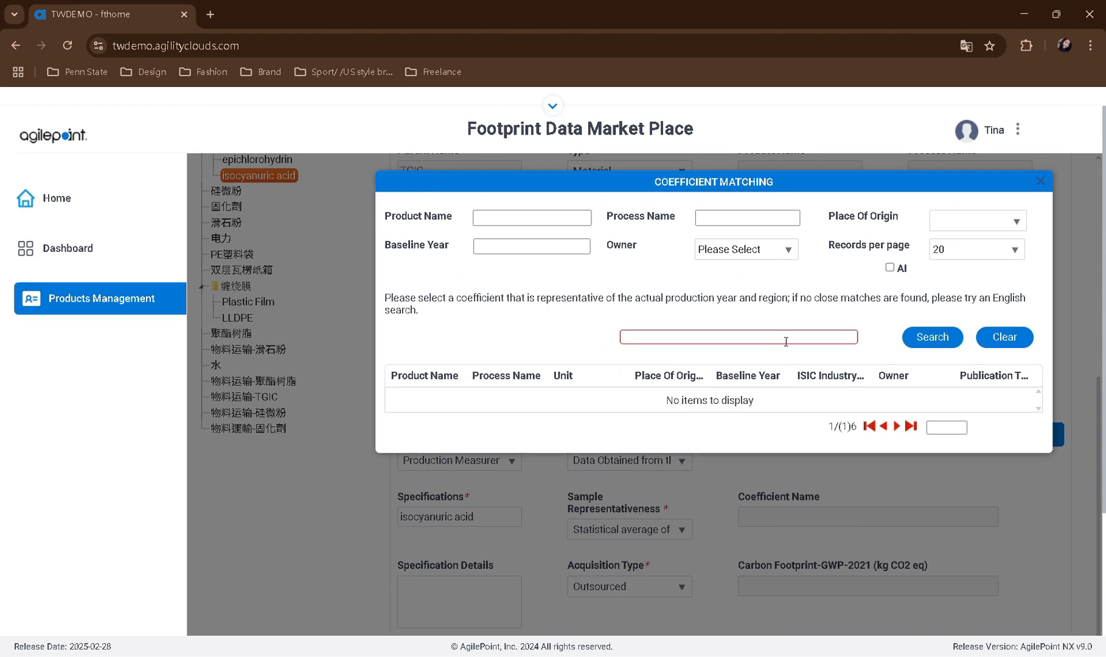
# Search the coefficients for triazine-compound, assign an ecoinvent-v3.10 match to isocyanuric acid and save the material
pyautogui.write('triazine-compound')
pyautogui.click(932, 337)
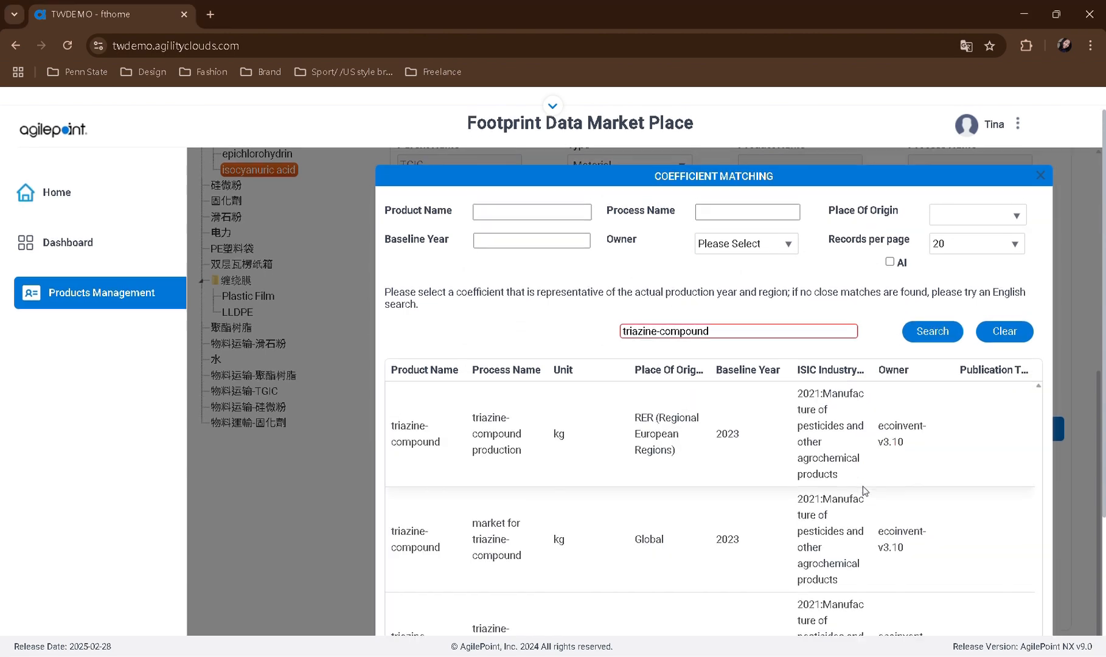
pyautogui.scroll(-3, 746, 482)
pyautogui.click(746, 482)
pyautogui.click(483, 510)
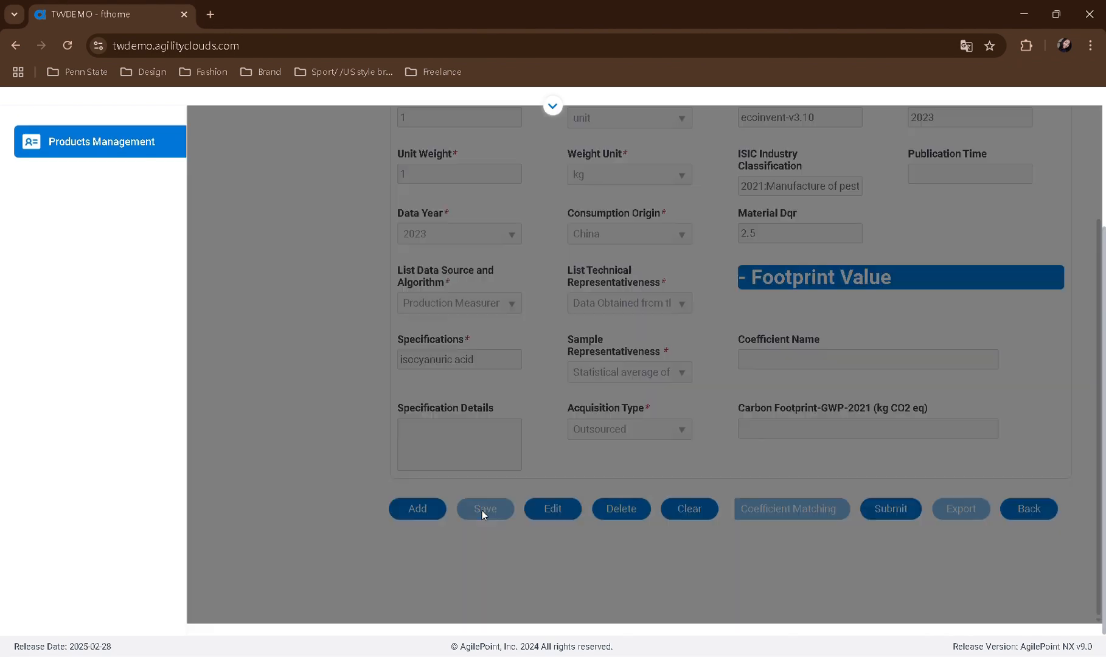
# Match the material 硅微粉 with the 精制石英砂 coefficient for China from CLCD-China 0.9_ZHCN and save it
pyautogui.click(552, 508)
pyautogui.click(789, 509)
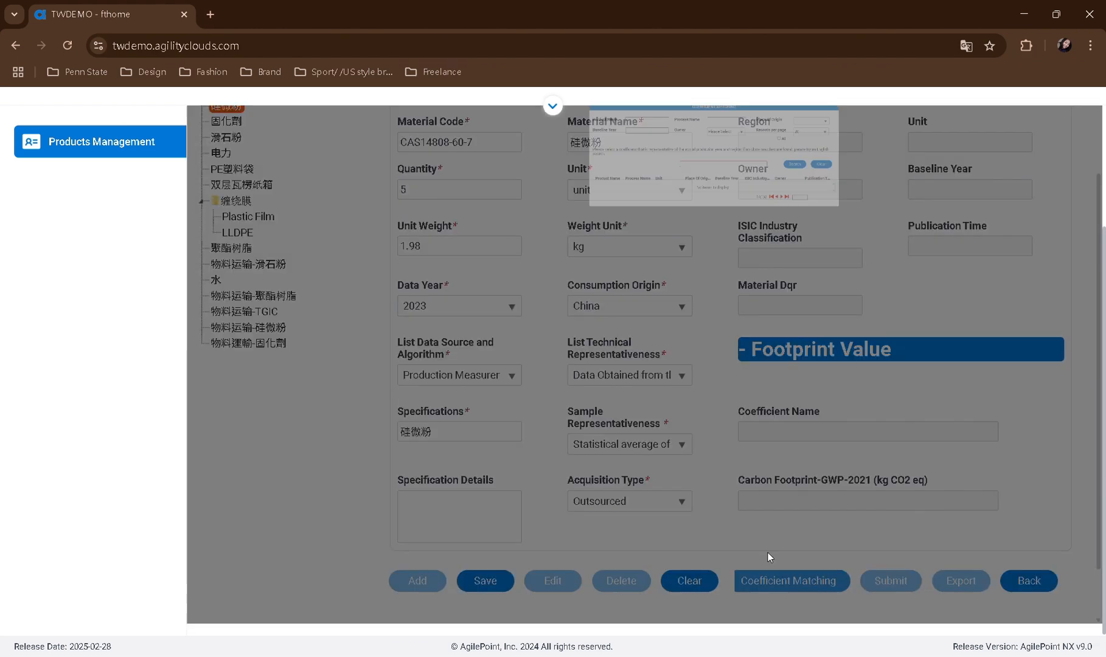
pyautogui.write('精制石英砂')
pyautogui.click(931, 337)
pyautogui.click(511, 407)
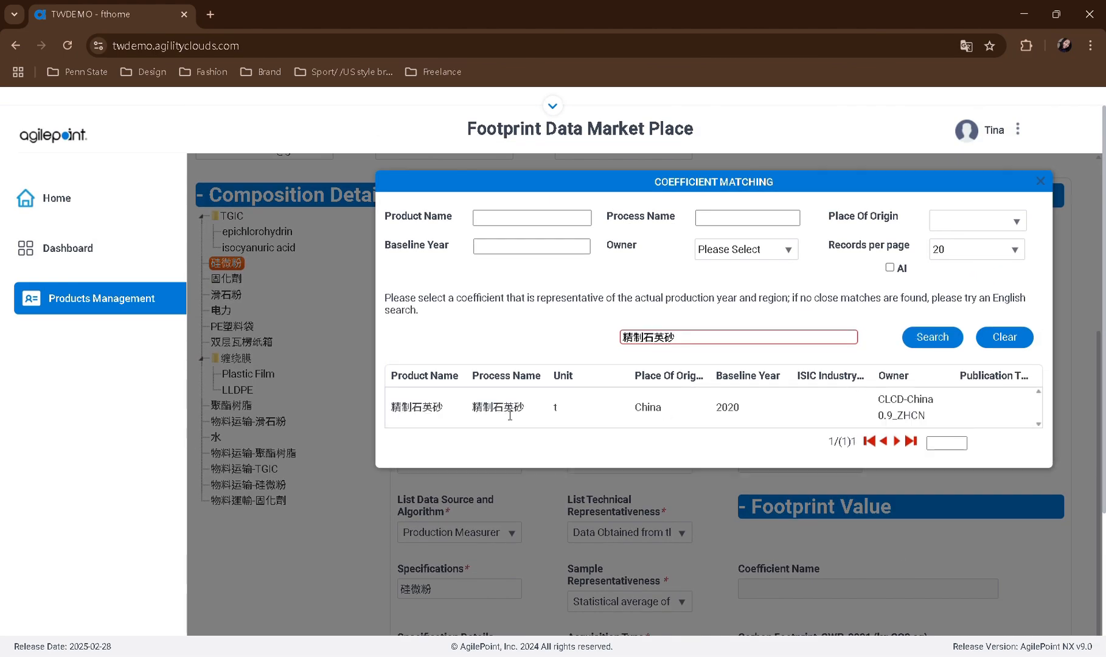
pyautogui.scroll(-4, 752, 398)
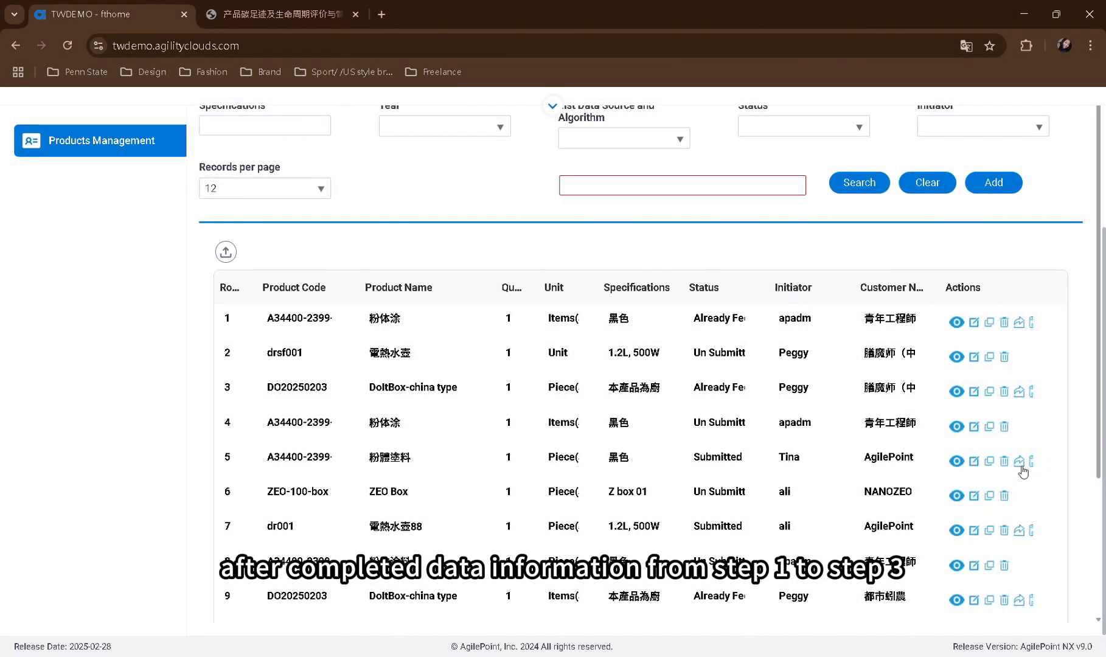
# Export the product's complete composition and coefficient data
pyautogui.click(1021, 466)
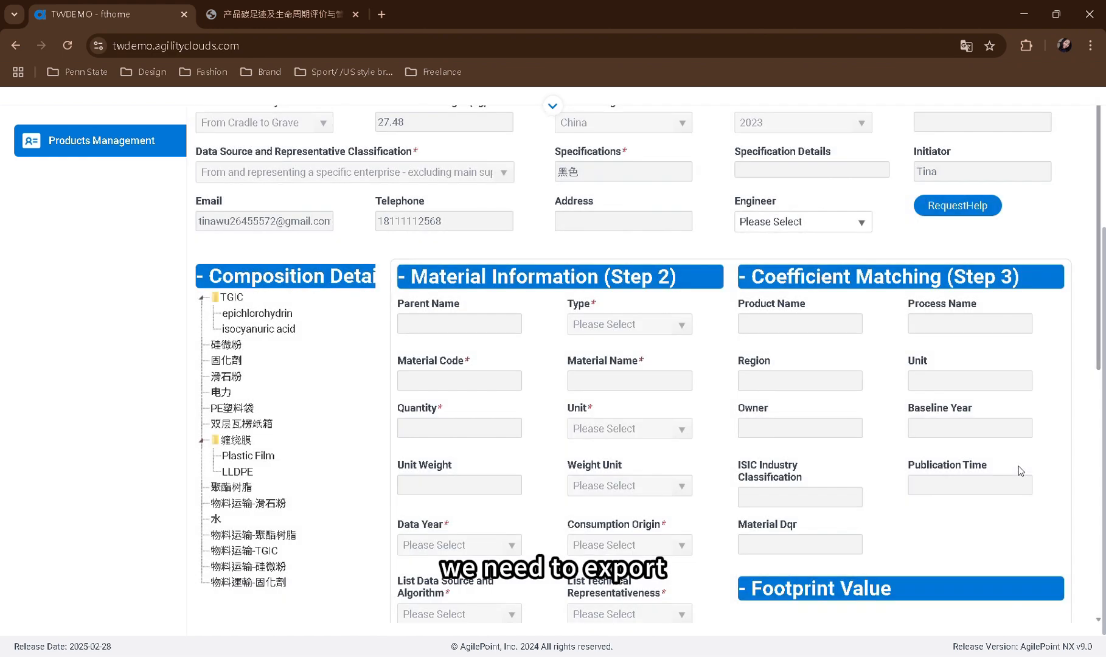
pyautogui.scroll(-7, 1019, 466)
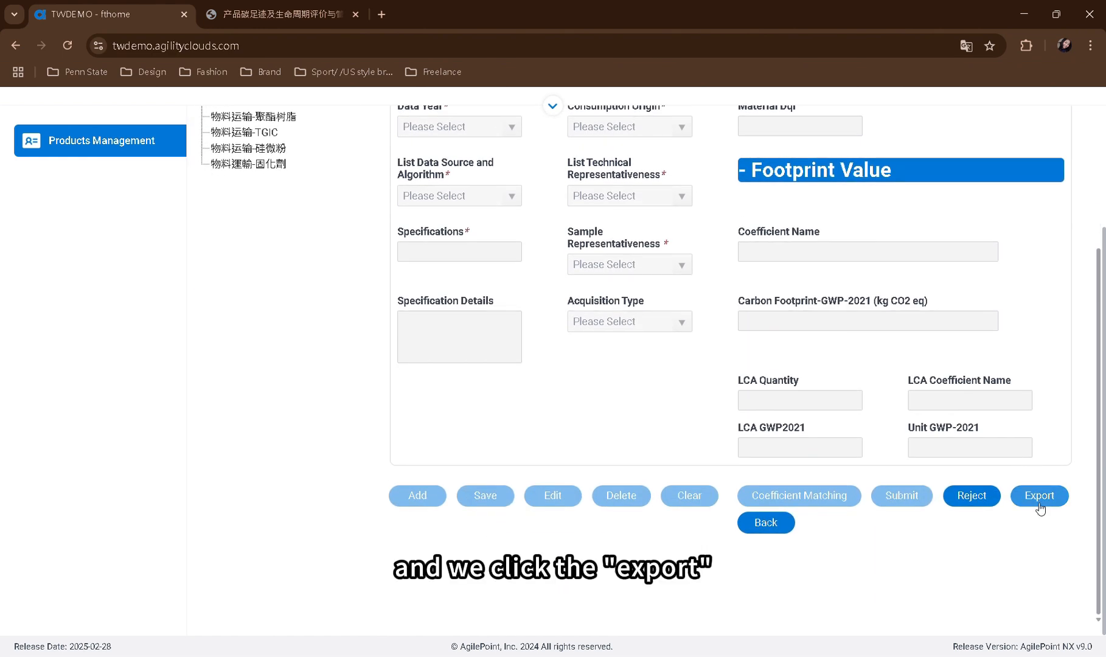
pyautogui.click(1042, 506)
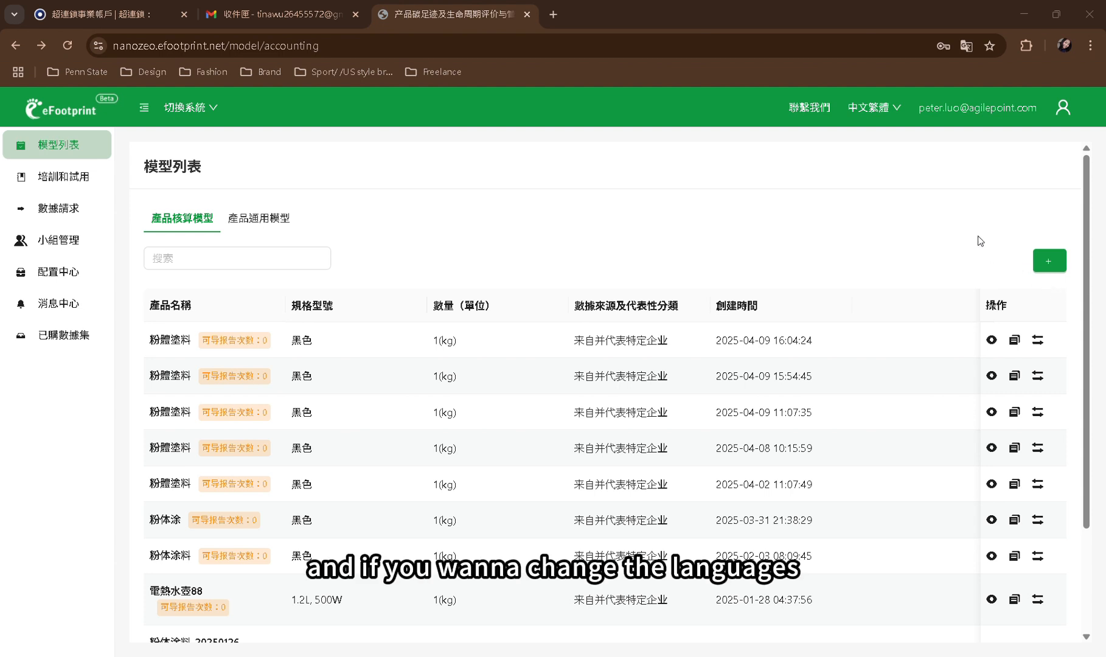
# In eFootprint, switch the interface language to English
pyautogui.click(898, 113)
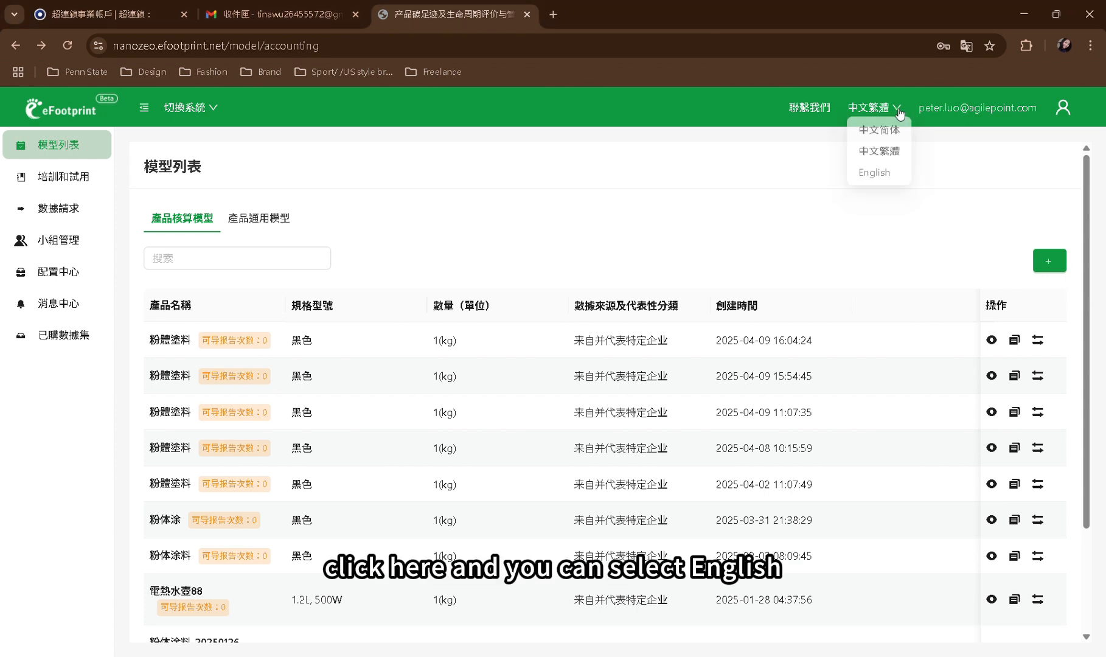
pyautogui.click(881, 182)
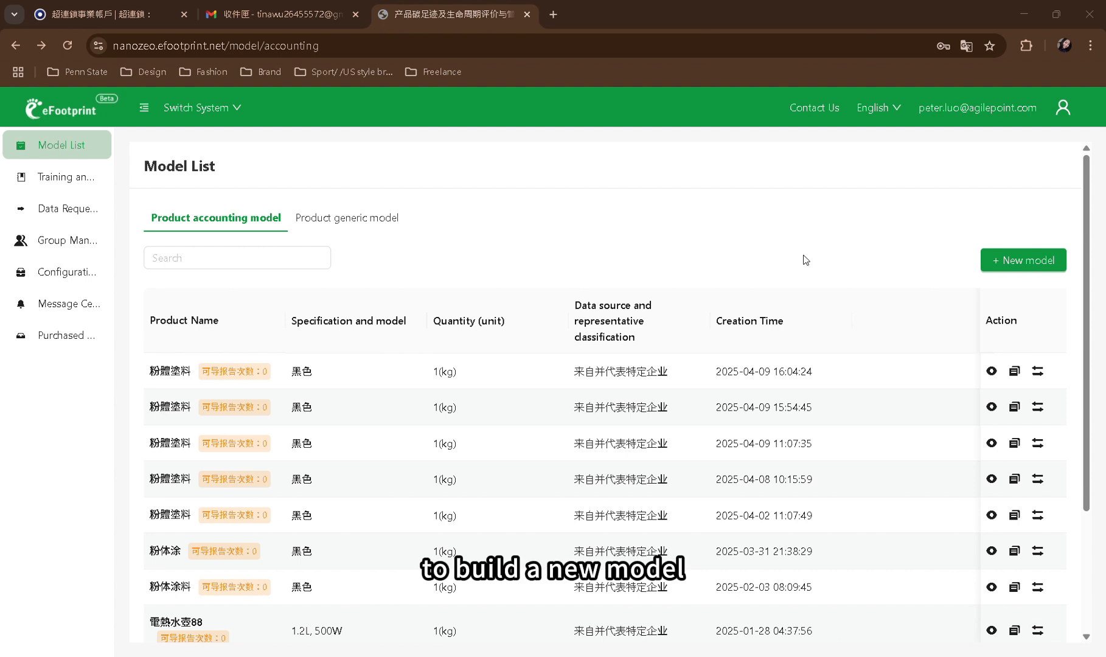
# Start a new model by data import and load the BOM file bom_and_materials_with_products_20250402_110133.xlsx
pyautogui.click(1039, 268)
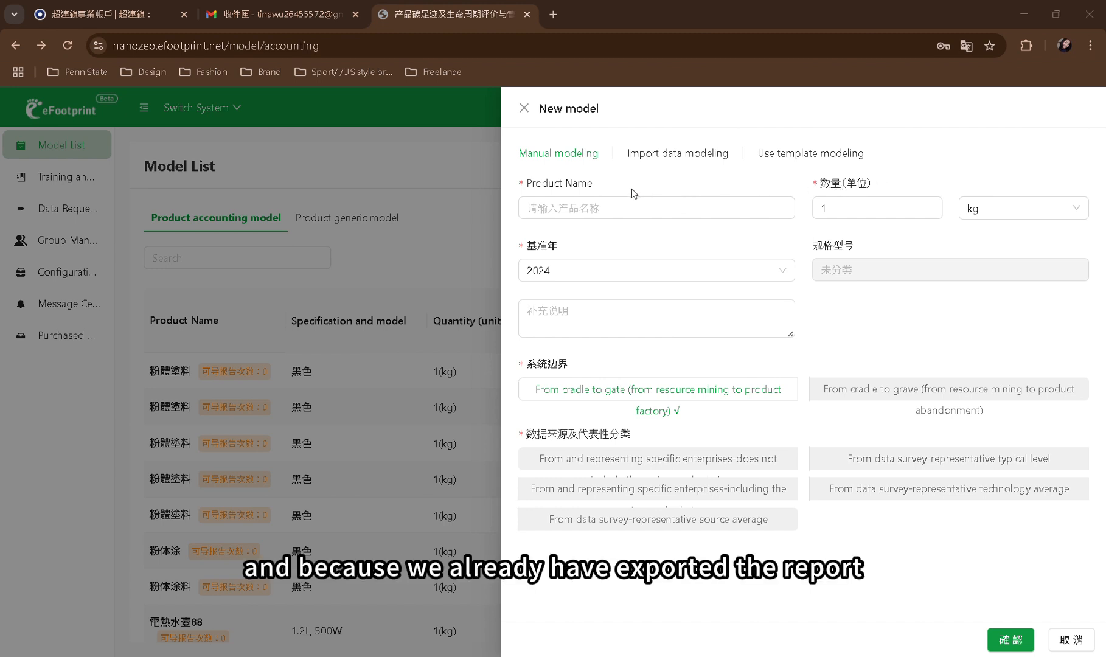
pyautogui.click(676, 160)
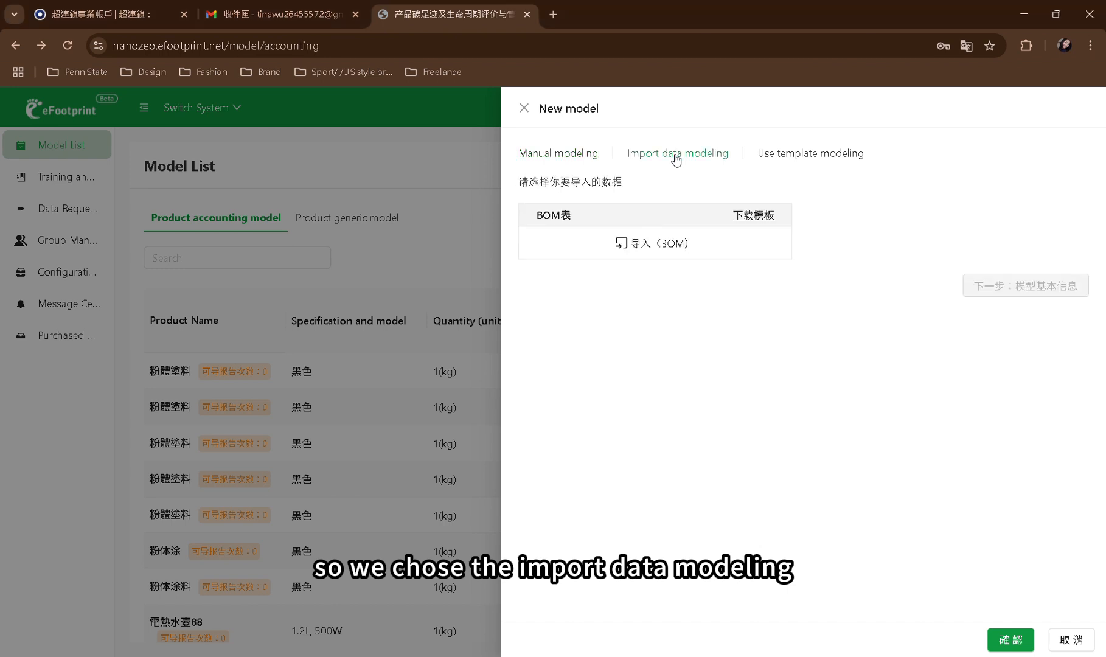
pyautogui.click(660, 249)
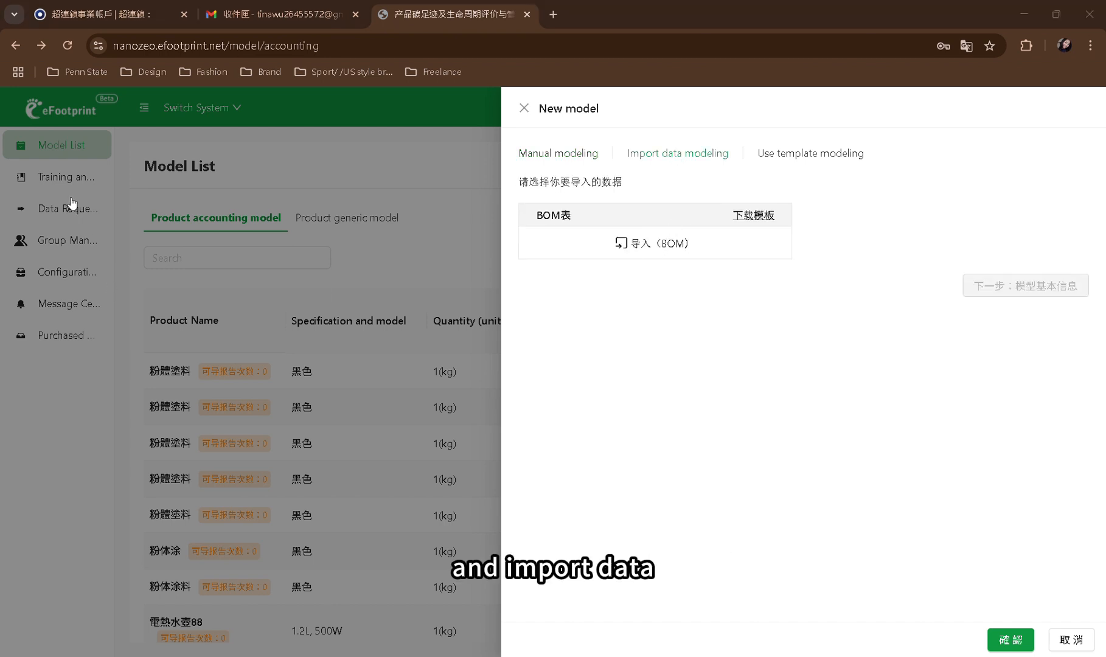
pyautogui.doubleClick(303, 361)
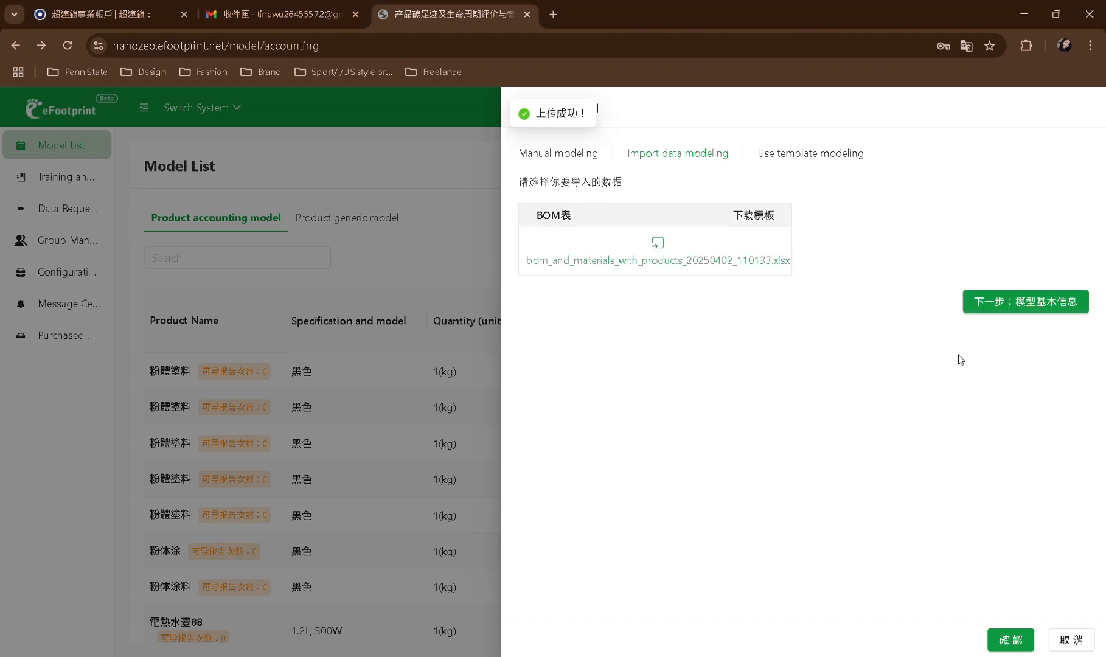
# Create the imported model with base year 2023, a cradle-to-gate boundary and specific-enterprise data including the main supply chain
pyautogui.click(1029, 304)
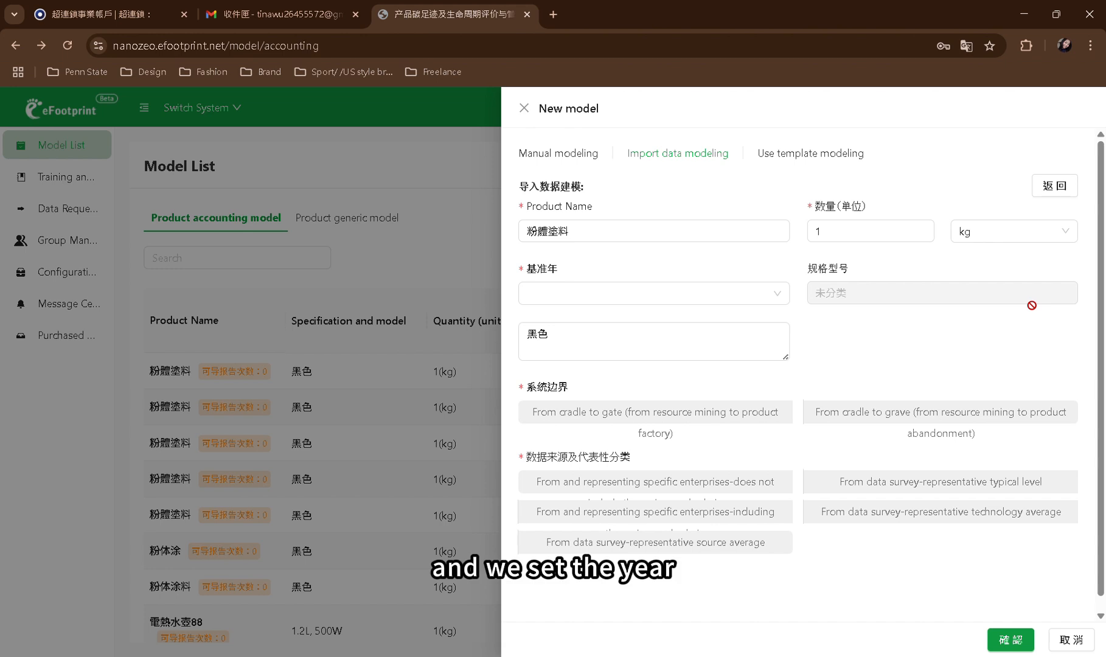
pyautogui.click(699, 300)
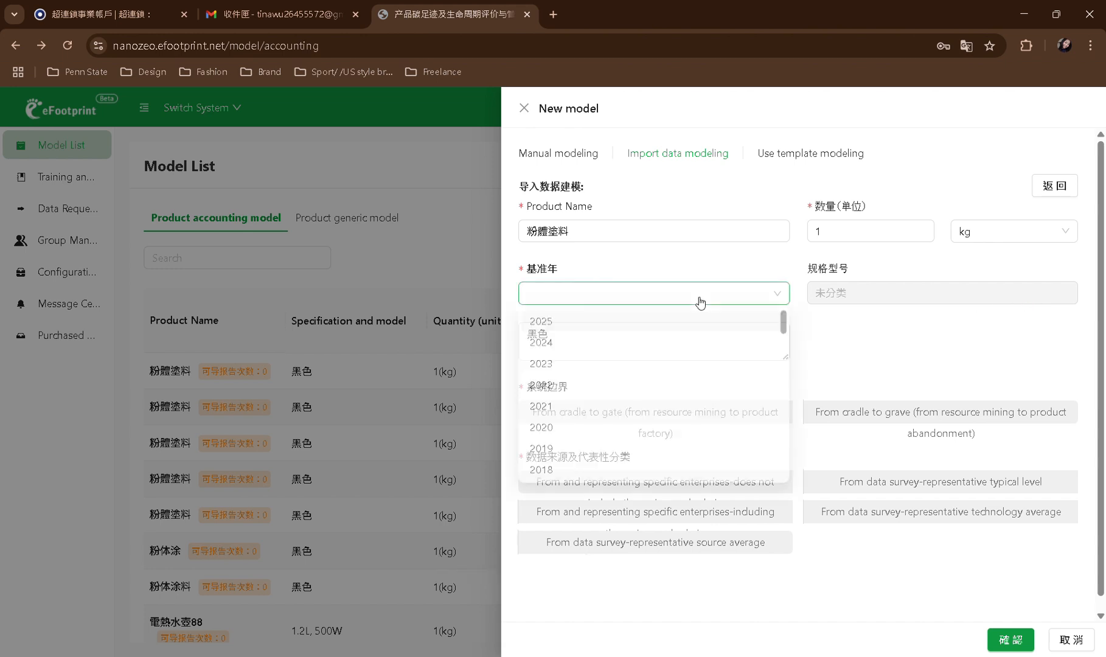
pyautogui.click(604, 362)
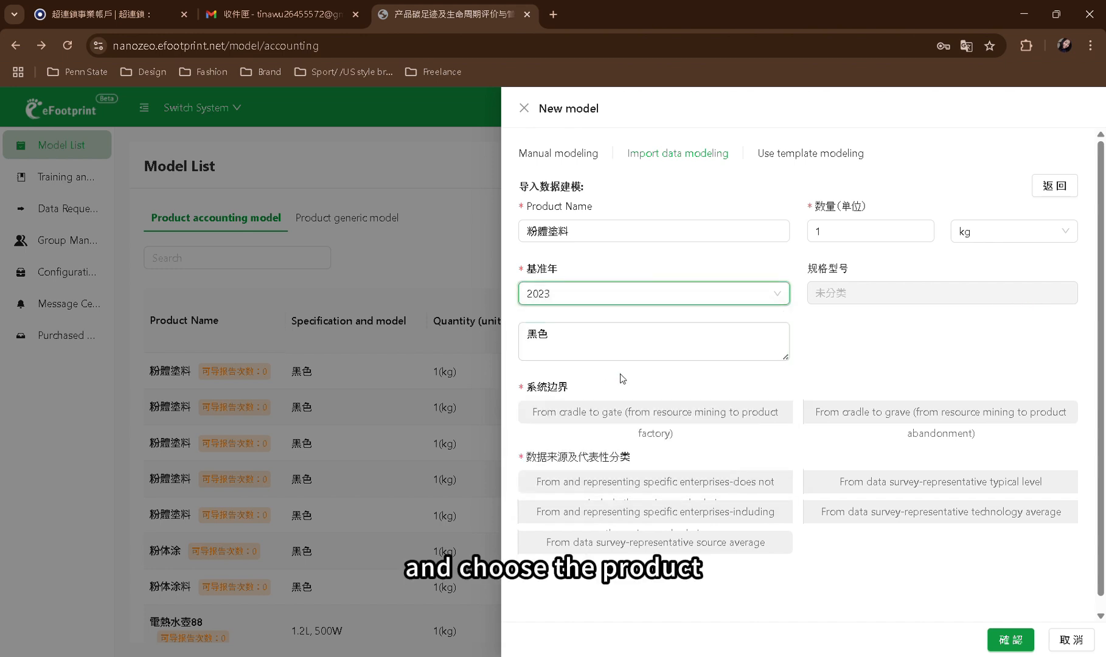
pyautogui.click(773, 423)
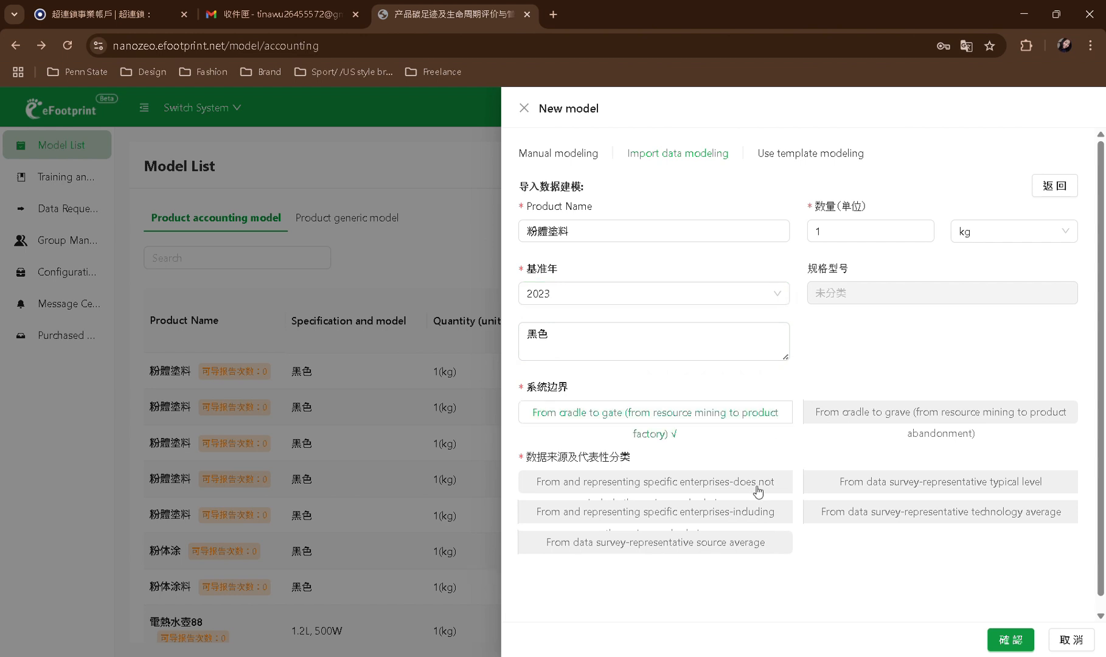
pyautogui.click(764, 522)
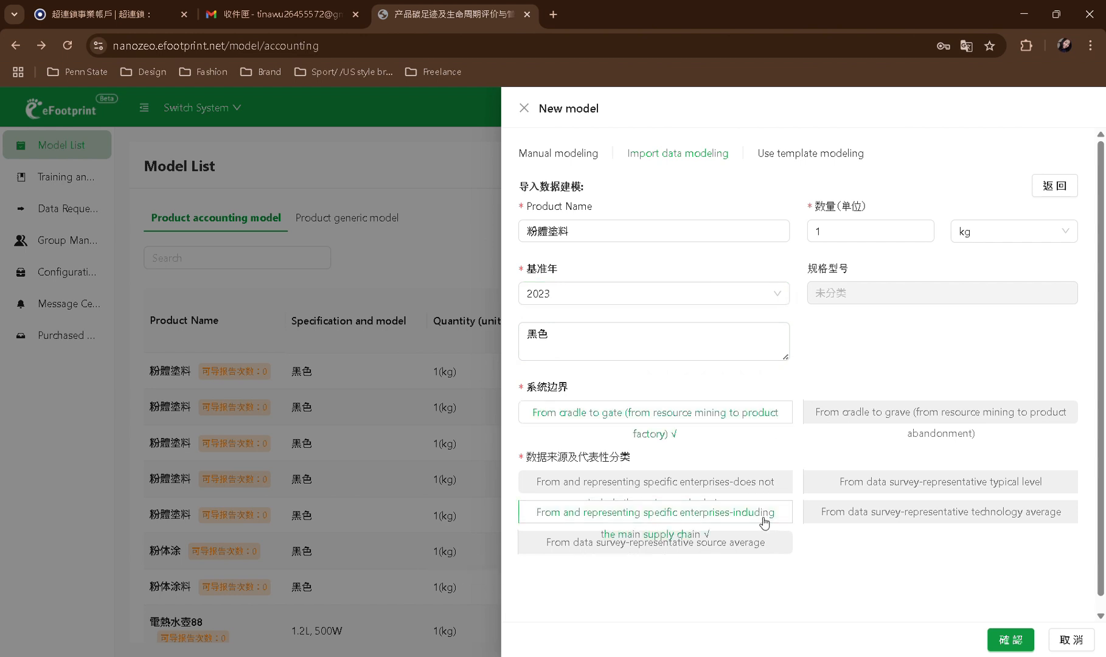
pyautogui.click(1026, 637)
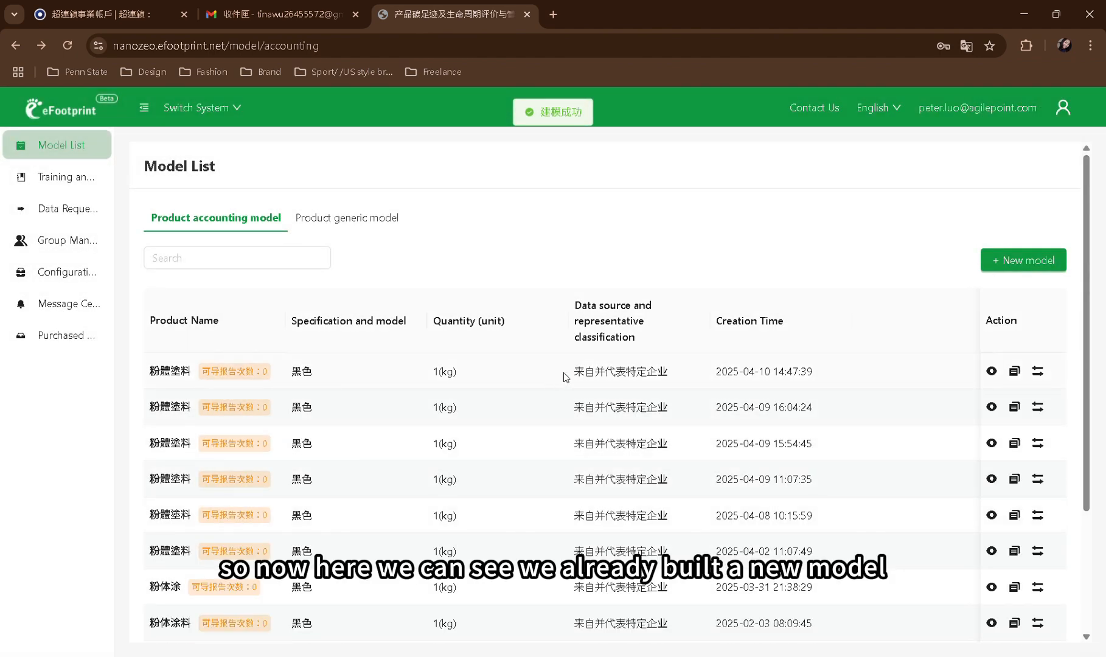
# Open the newly created 粉體塗料 model and review its input list and upstream processes
pyautogui.moveTo(564, 374); pyautogui.dragTo(823, 373)
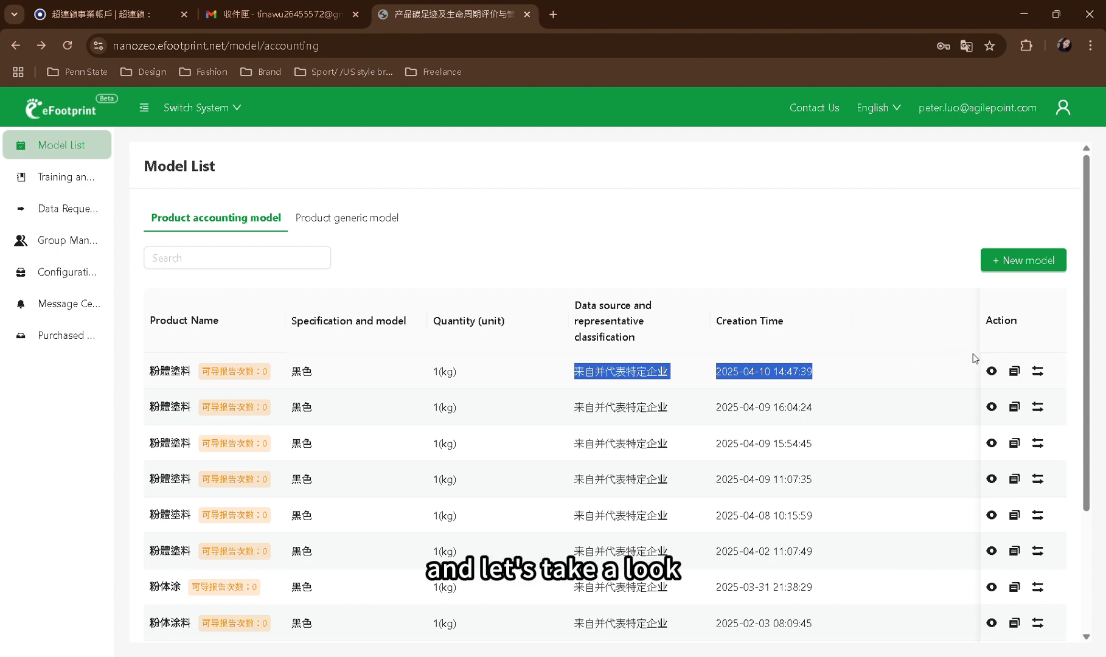
pyautogui.click(992, 371)
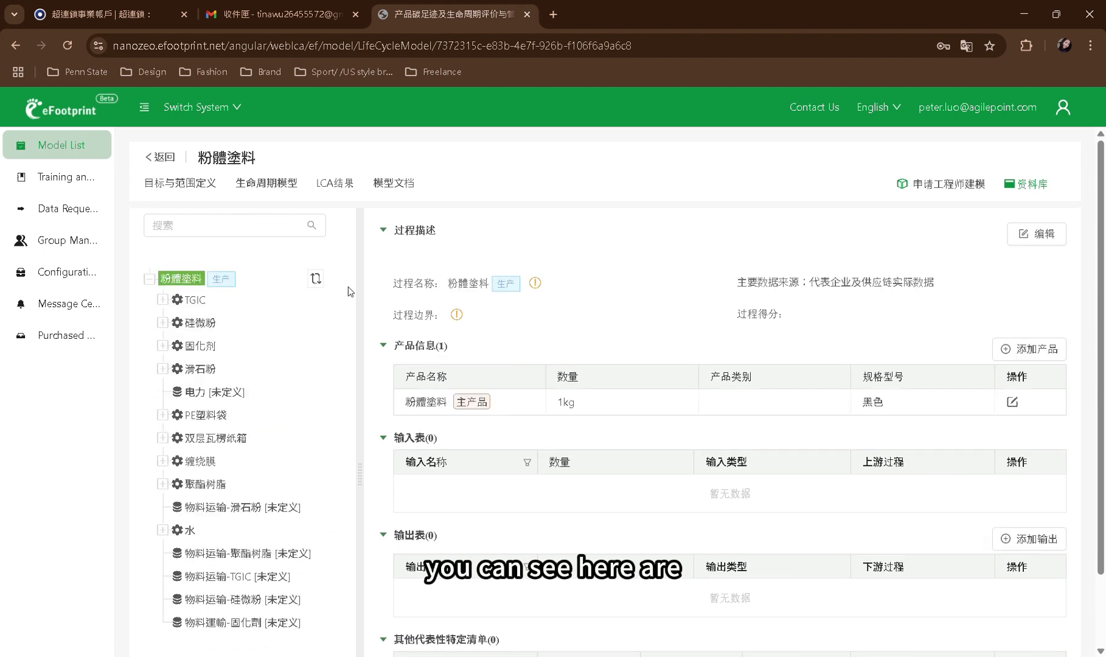
pyautogui.scroll(-1, 344, 292)
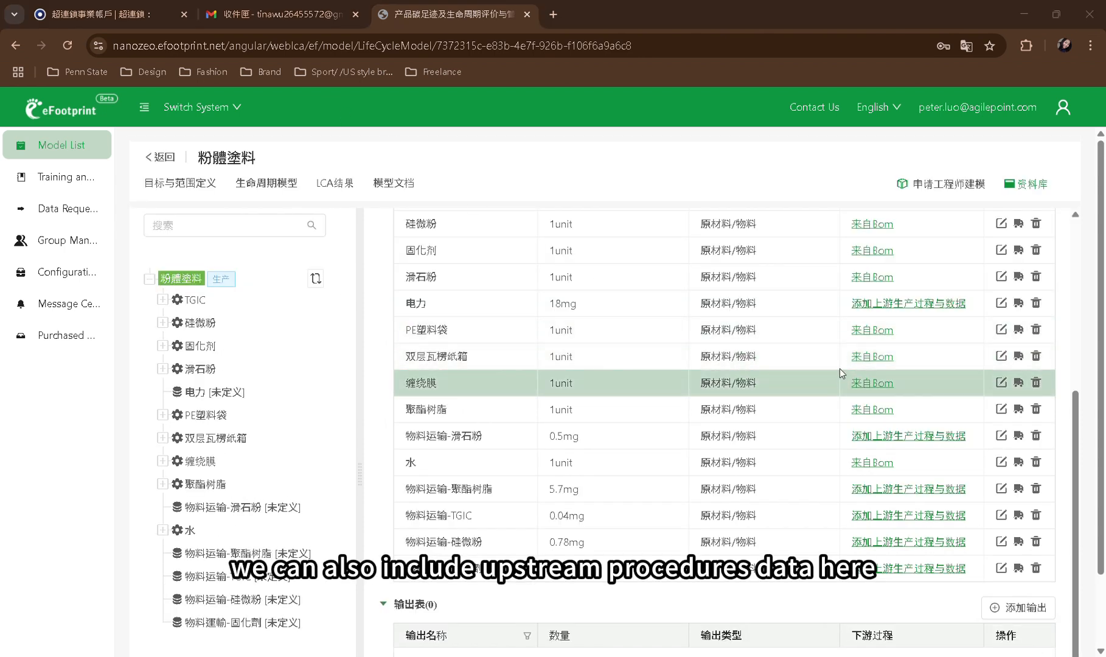
pyautogui.scroll(1, 895, 342)
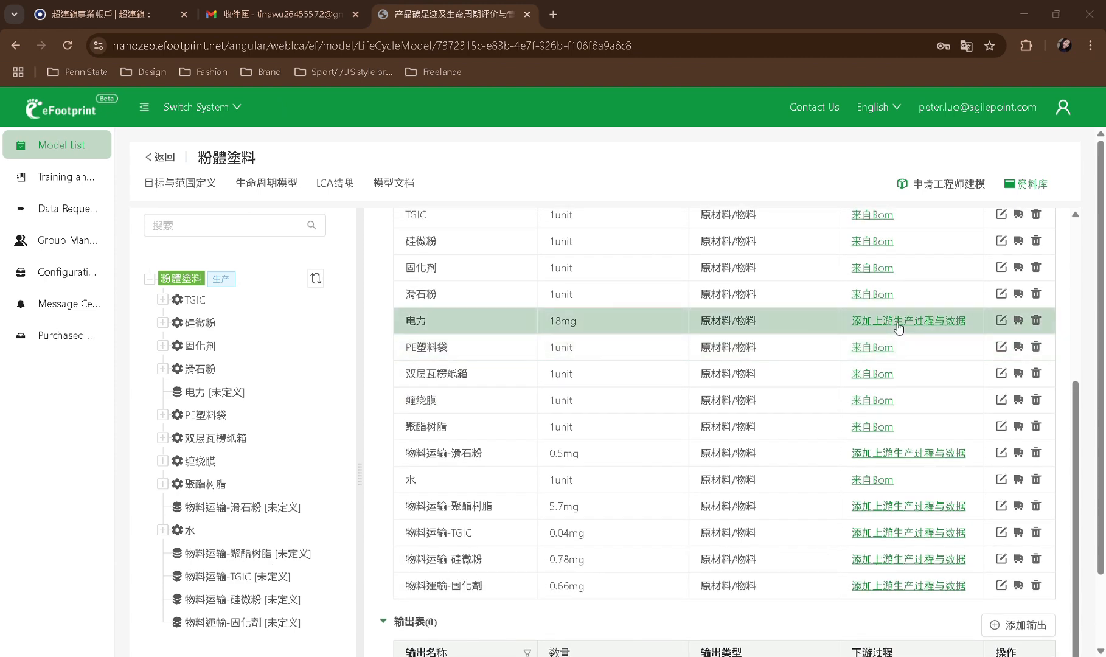
# Assign 南方电网电力 from the CLCD-China 0.9 database as the upstream source of 电力, accepting the unit change
pyautogui.click(897, 323)
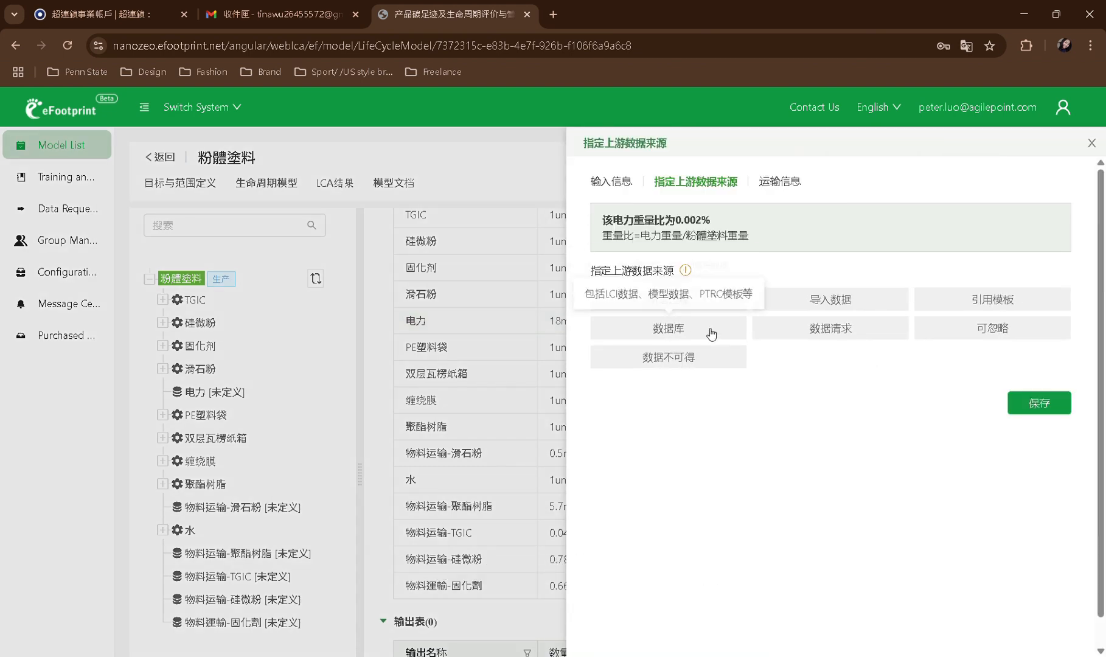
pyautogui.click(710, 334)
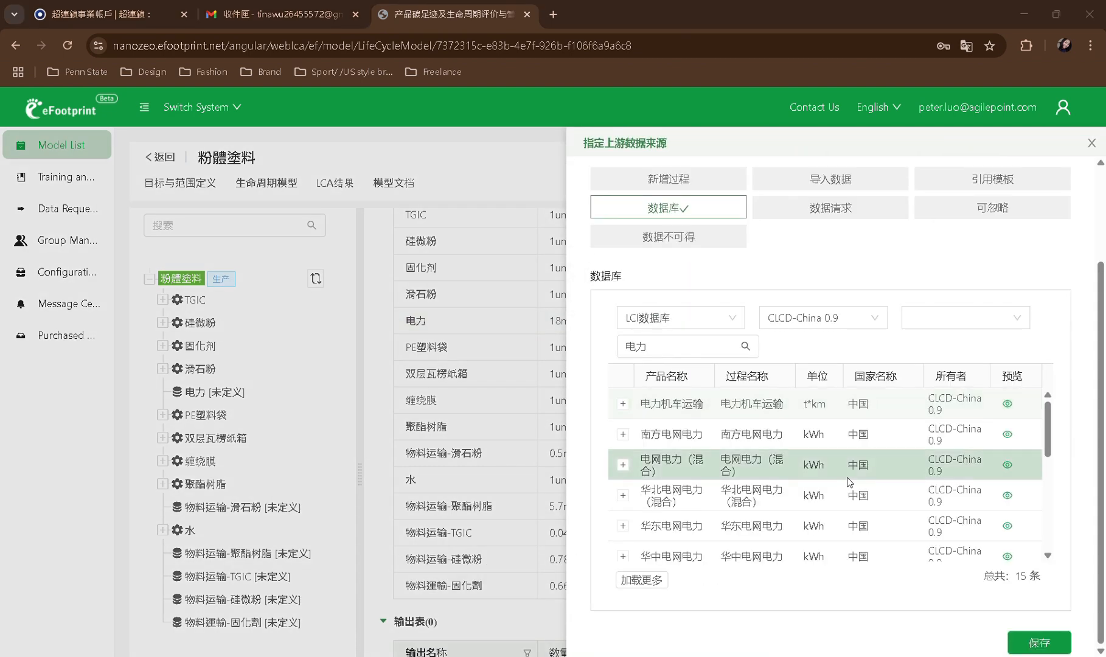
pyautogui.click(828, 449)
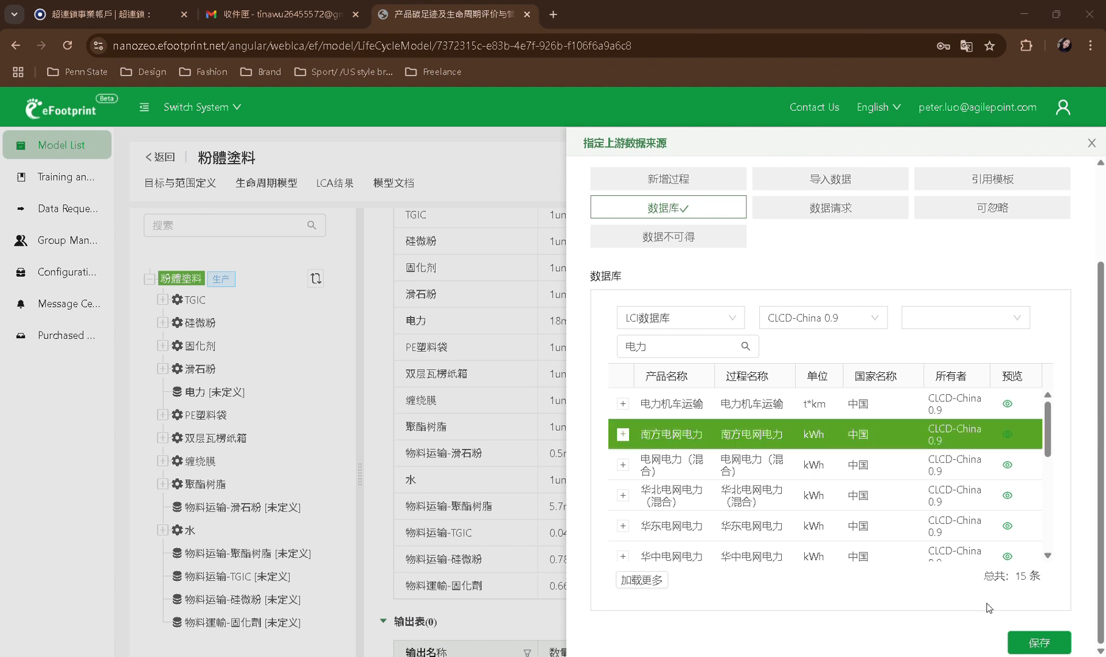
pyautogui.click(1041, 643)
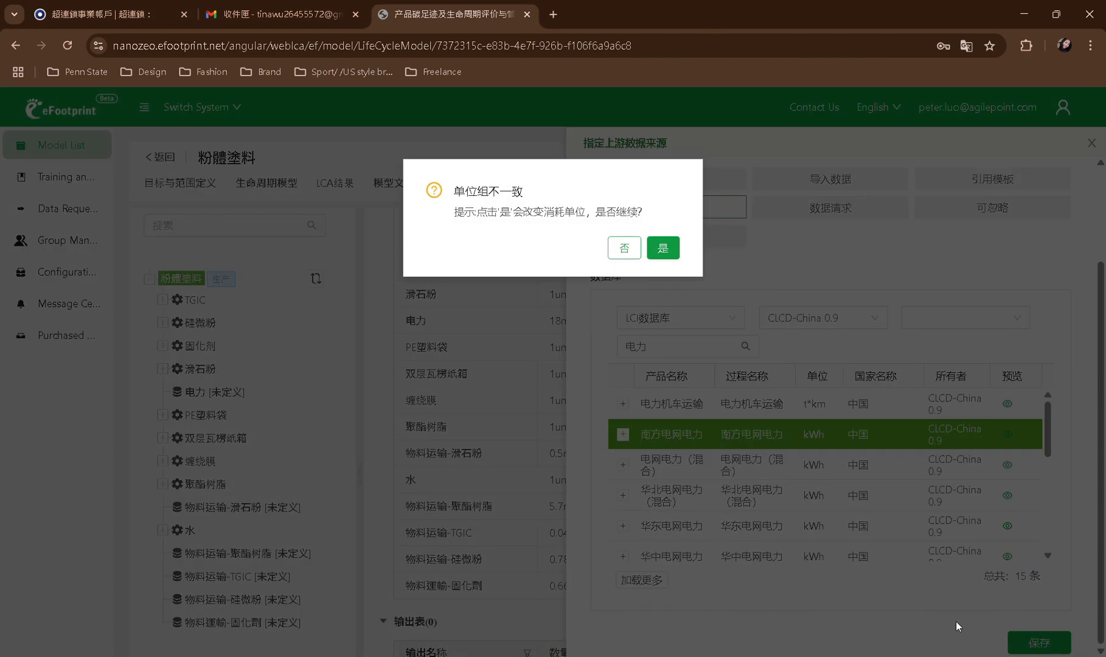
pyautogui.click(662, 248)
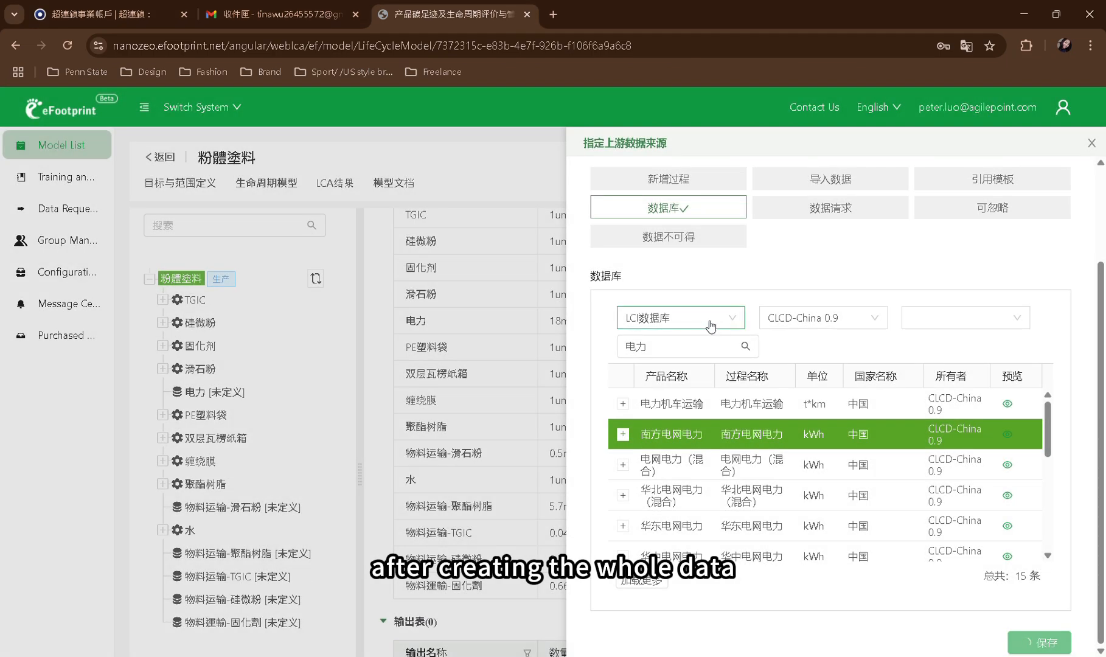
# View the 粉體塗料 model's LCA results and return to the product list in the Footprint Data Market Place
pyautogui.scroll(5, 806, 368)
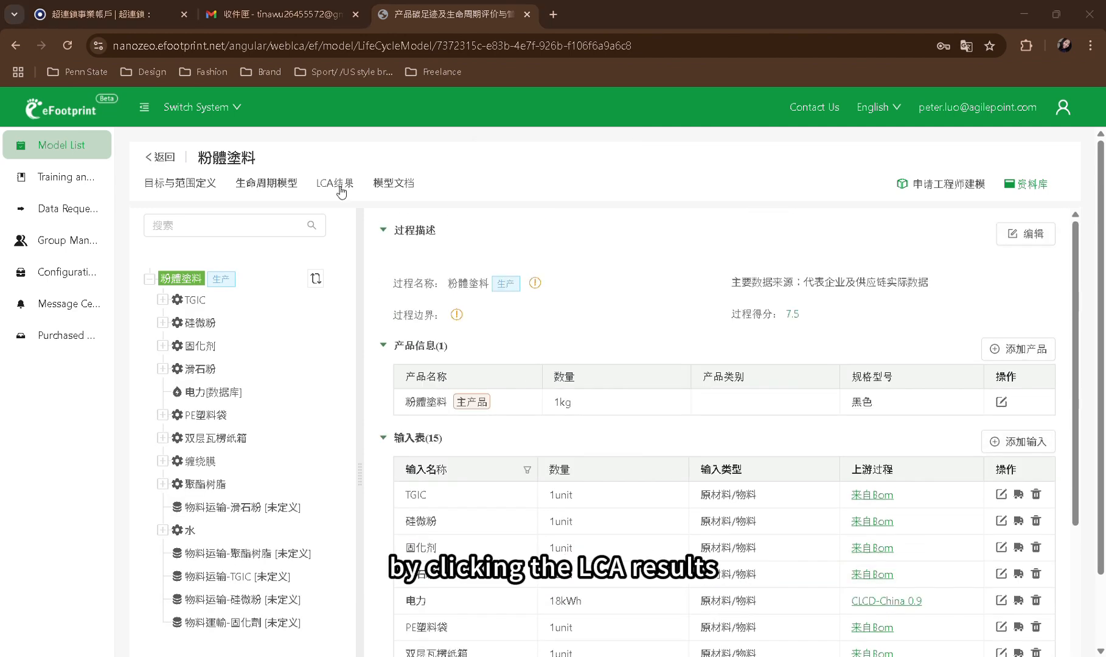
pyautogui.click(339, 185)
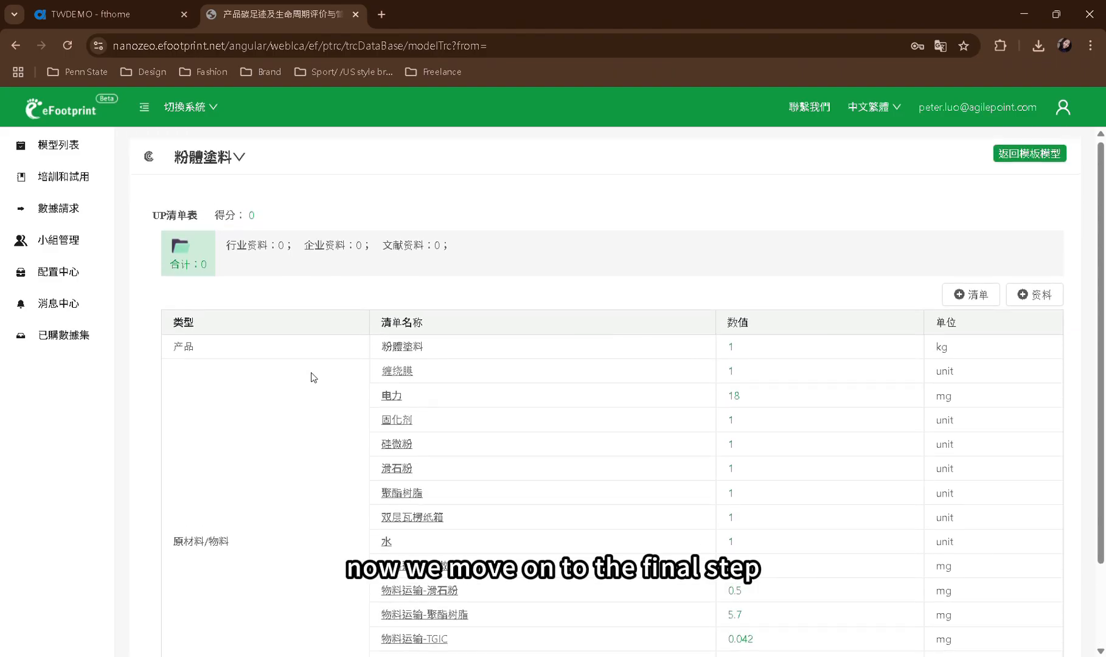
pyautogui.scroll(1, 313, 378)
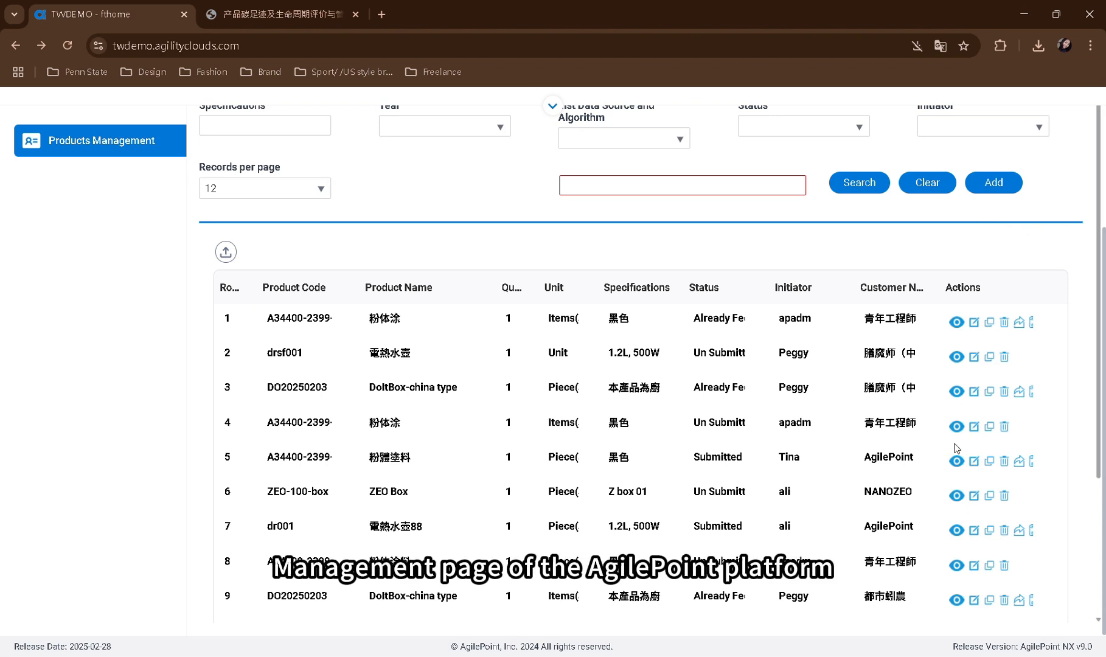
# Open the submitted 粉體塗料 product of customer AgilePoint for footprint entry and consult the GWP-2021 column in the LCA results PDF
pyautogui.click(1032, 466)
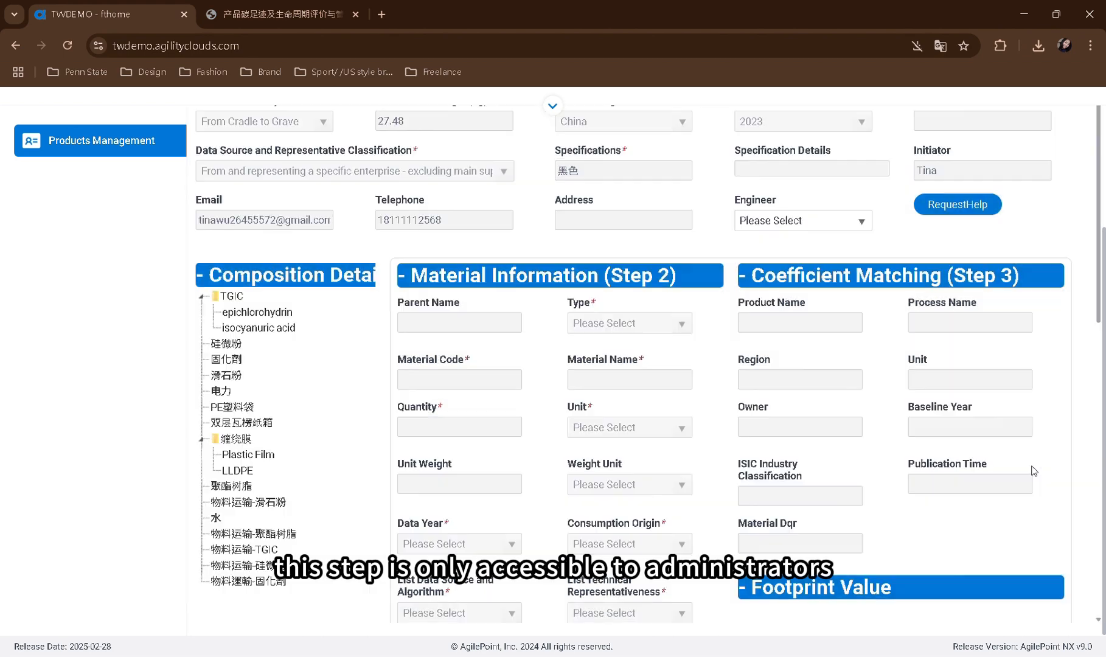
pyautogui.scroll(-4, 1031, 467)
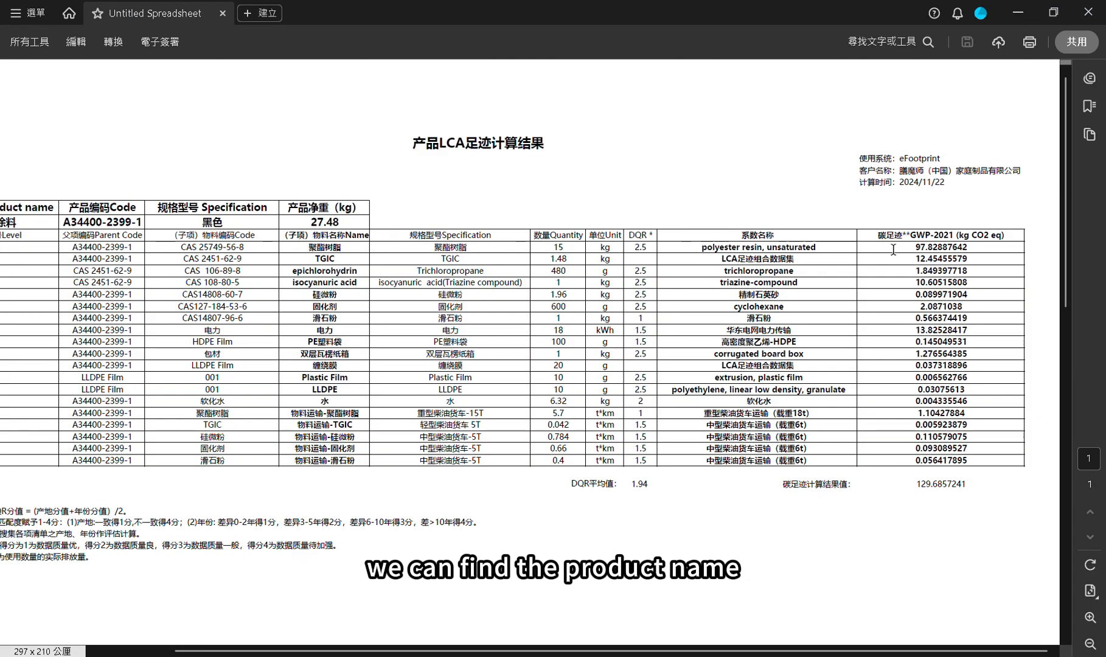
pyautogui.moveTo(882, 243); pyautogui.dragTo(1013, 254)
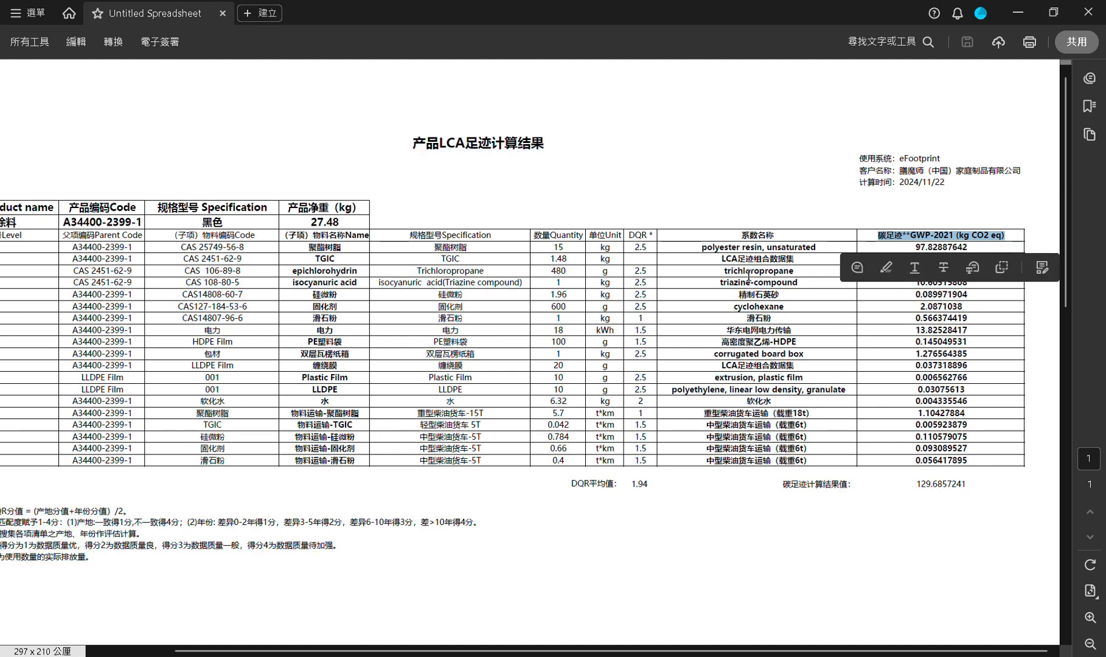
pyautogui.doubleClick(949, 270)
pyautogui.click(1018, 12)
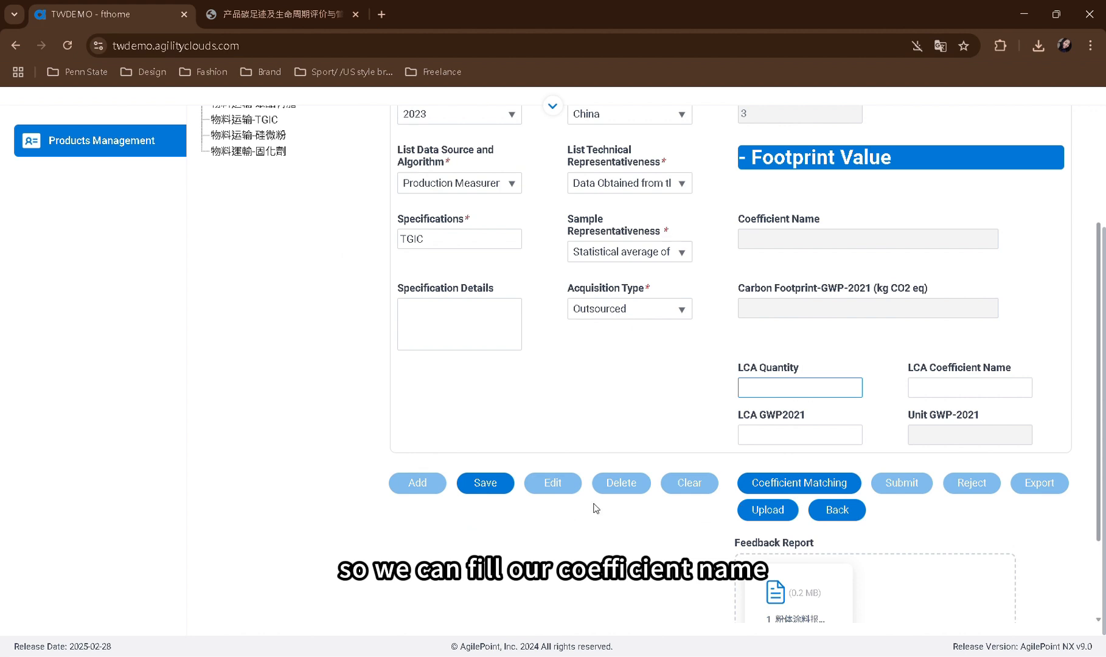
# Save TGIC's footprint data with LCA coefficient name LCA足迹组合数据集, LCA quantity 1.48 and LCA GWP2021 12.45455579
pyautogui.click(936, 396)
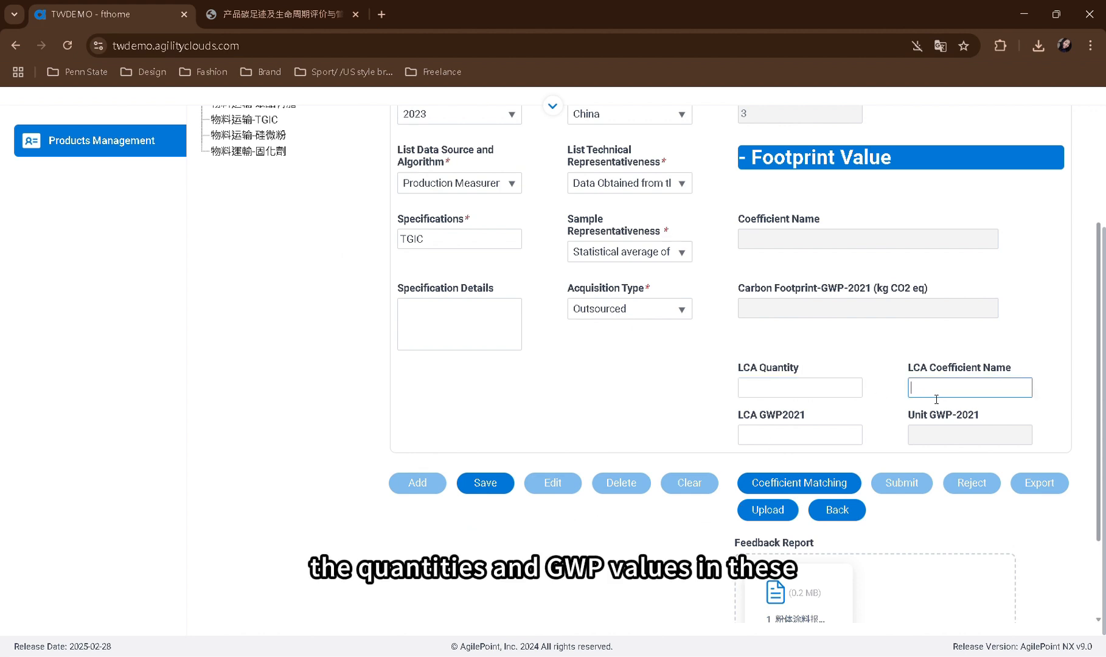
pyautogui.write('LCA足迹组合数据集')
pyautogui.click(833, 395)
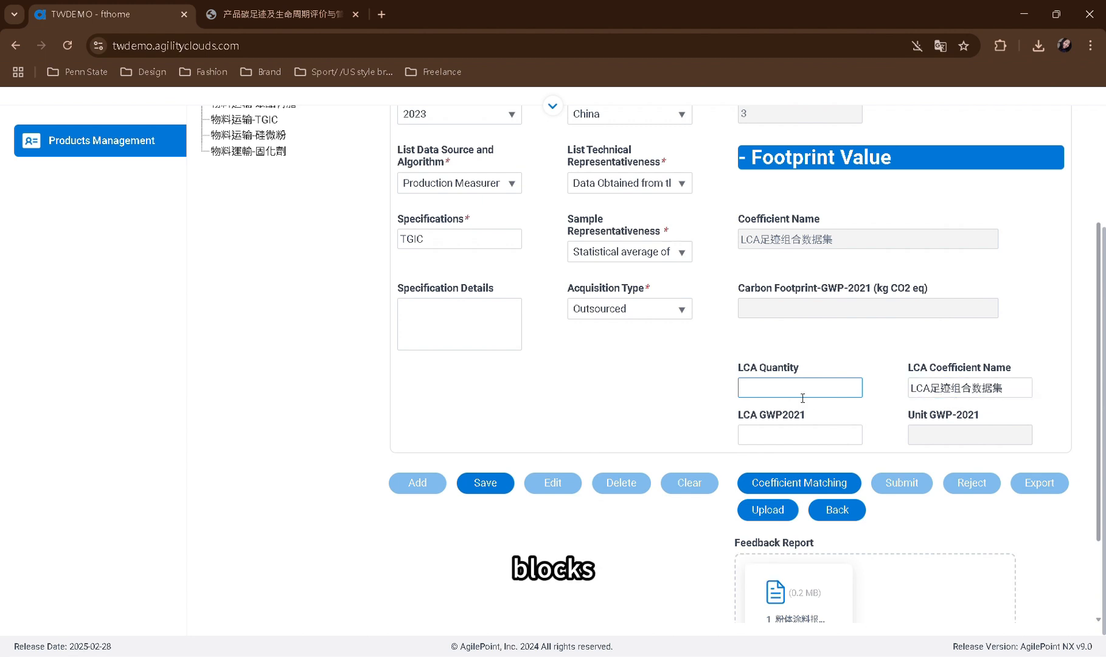
pyautogui.write('1.48')
pyautogui.click(763, 433)
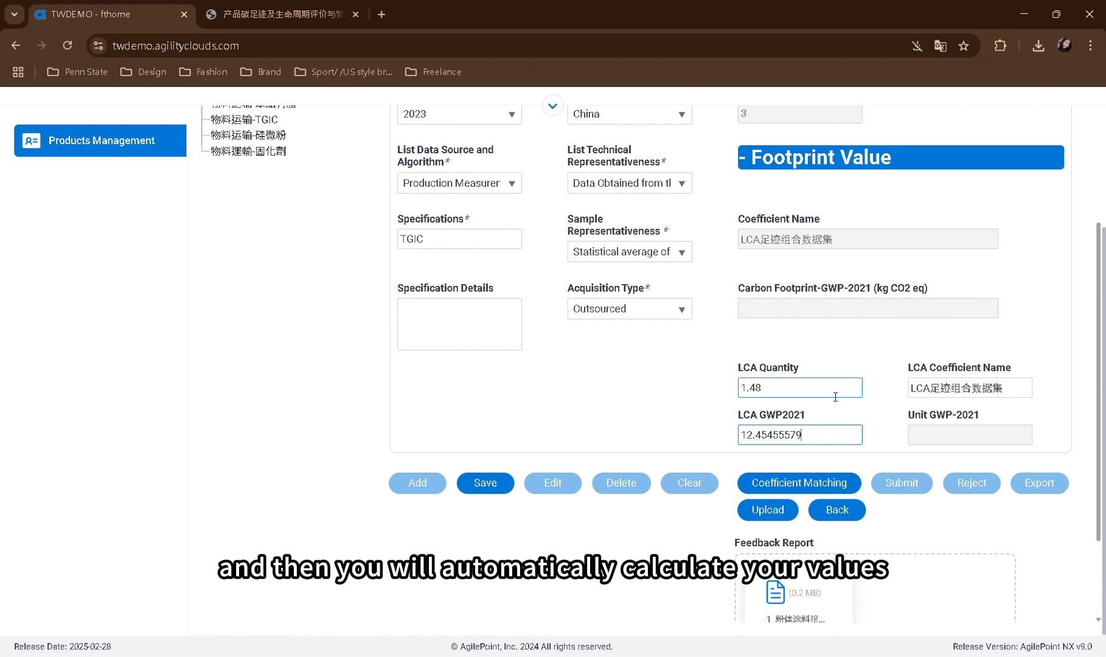
pyautogui.click(837, 356)
pyautogui.scroll(1, 837, 355)
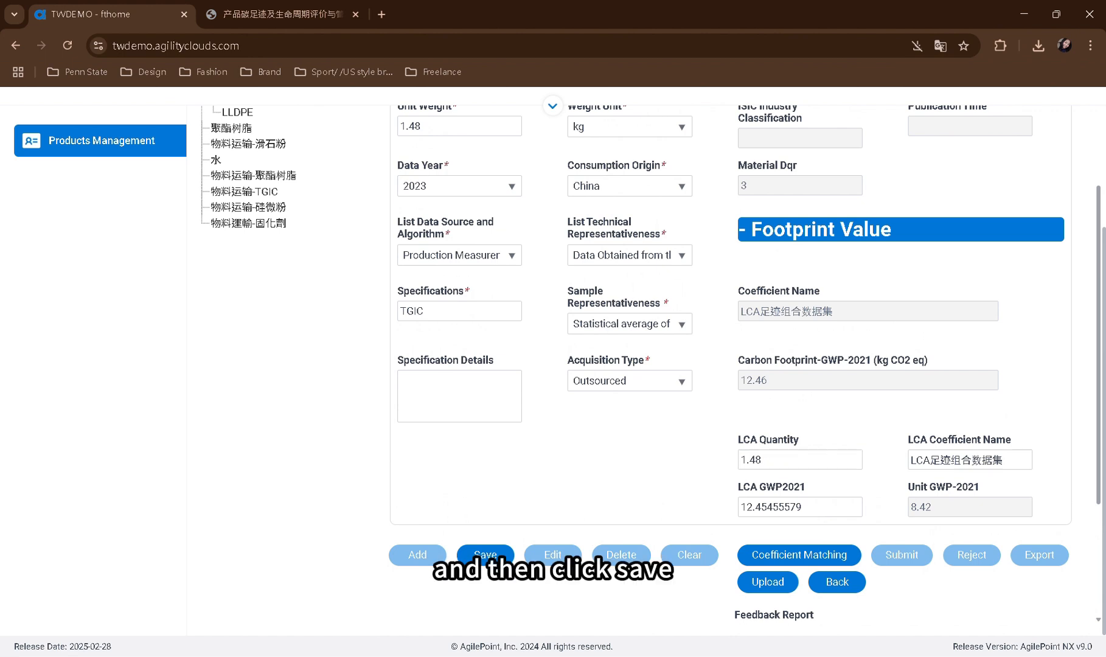
pyautogui.click(499, 559)
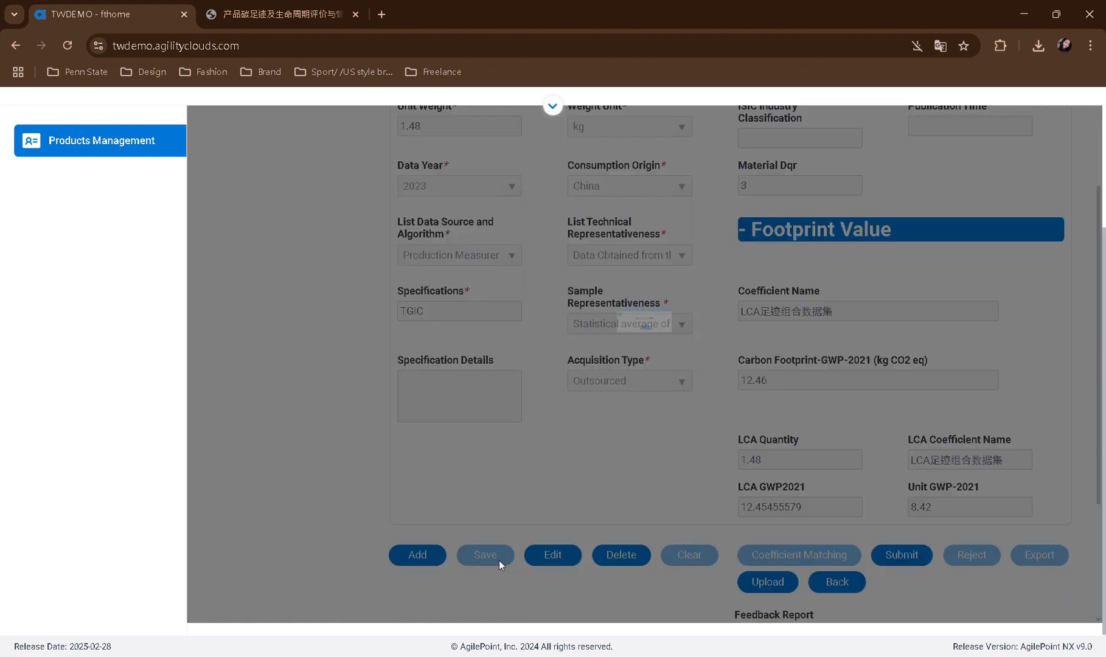
pyautogui.click(646, 368)
# Save epichlorohydrin's footprint data with LCA coefficient name trichloropropane, LCA quantity 480 and LCA GWP2021 1.849397718
pyautogui.scroll(4, 648, 377)
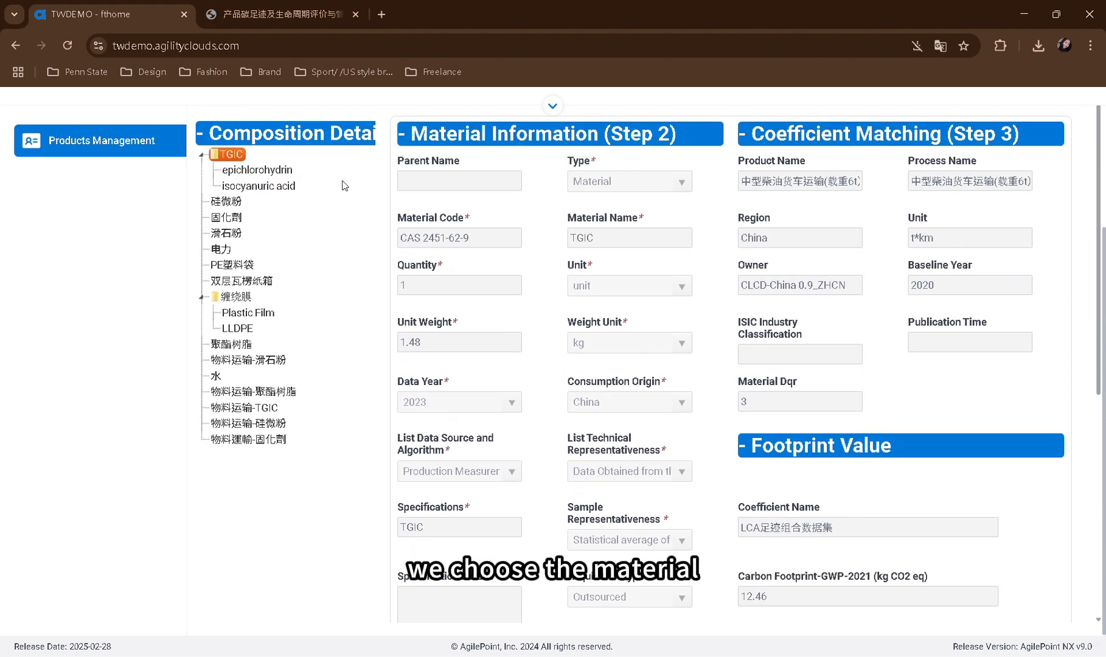
pyautogui.click(256, 170)
pyautogui.scroll(-6, 355, 611)
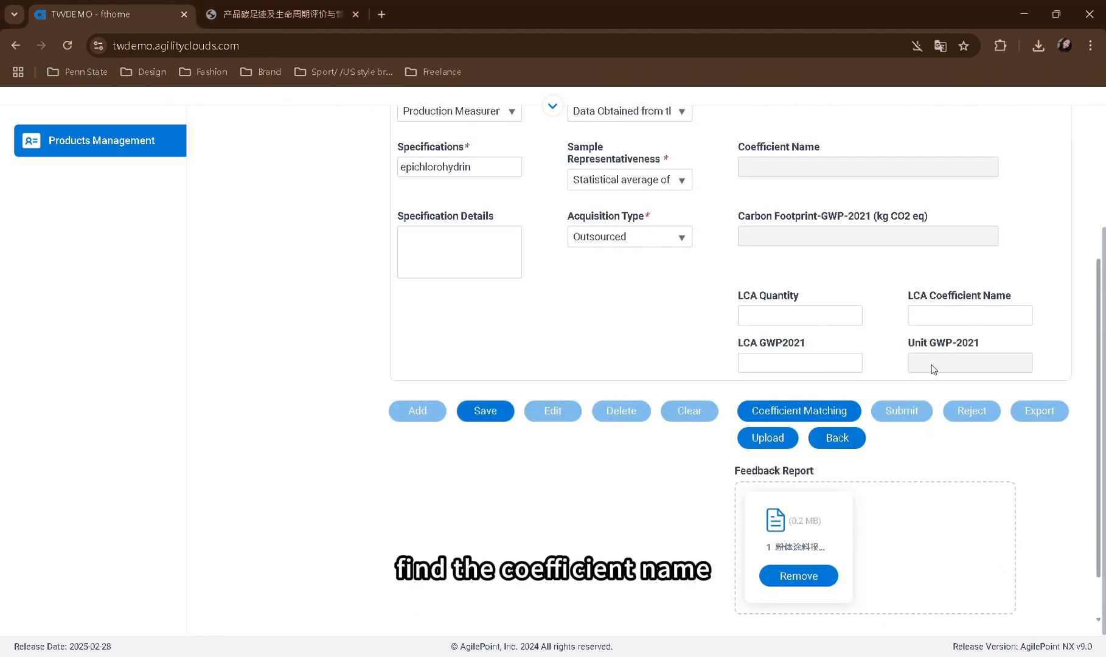
pyautogui.click(945, 324)
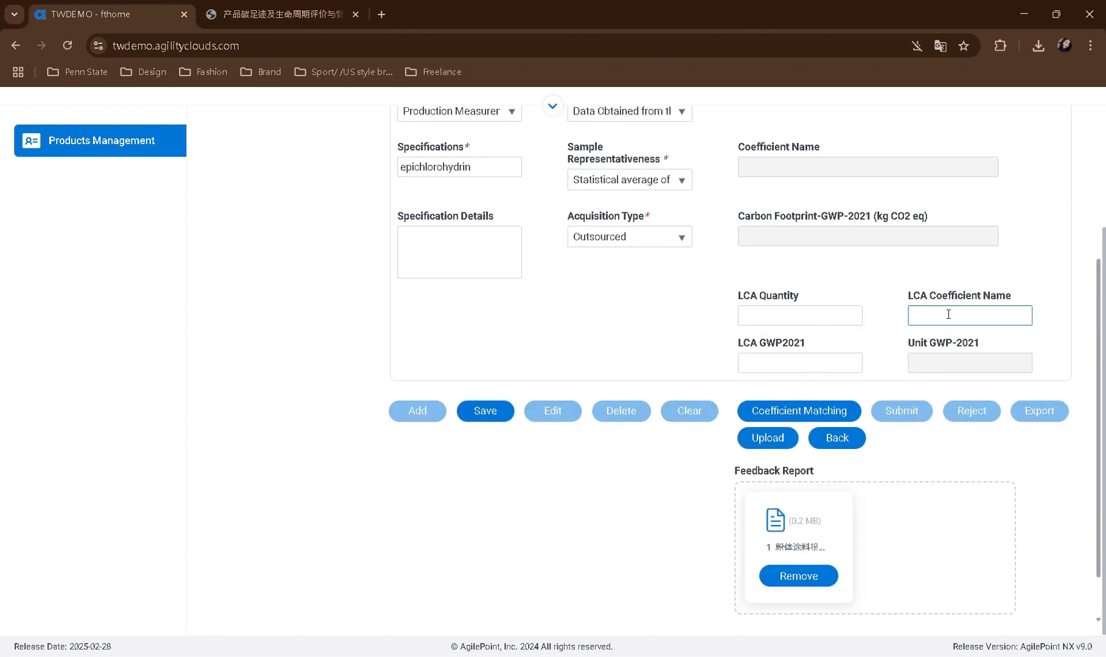
pyautogui.write('trichloropropane')
pyautogui.click(842, 316)
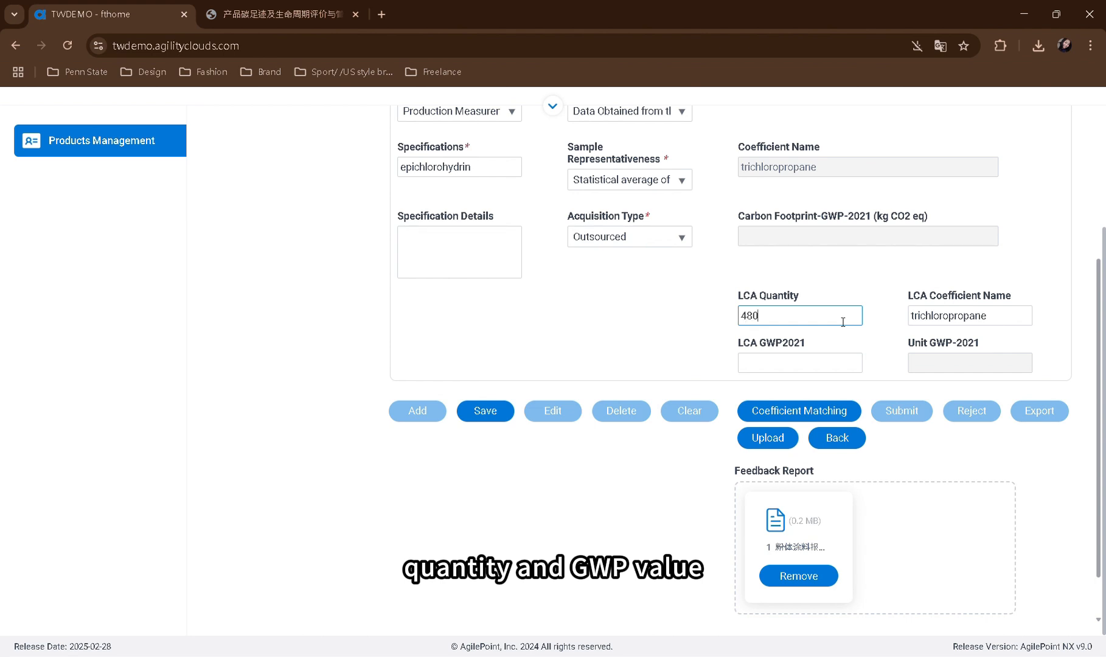
pyautogui.click(822, 364)
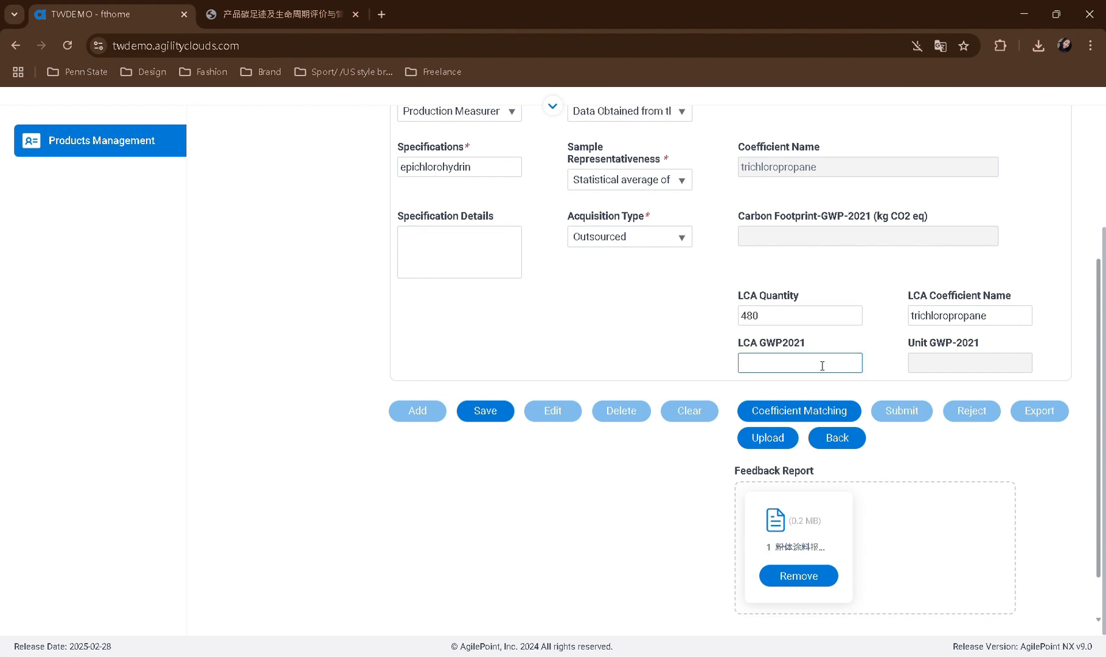
pyautogui.write('1.849397718')
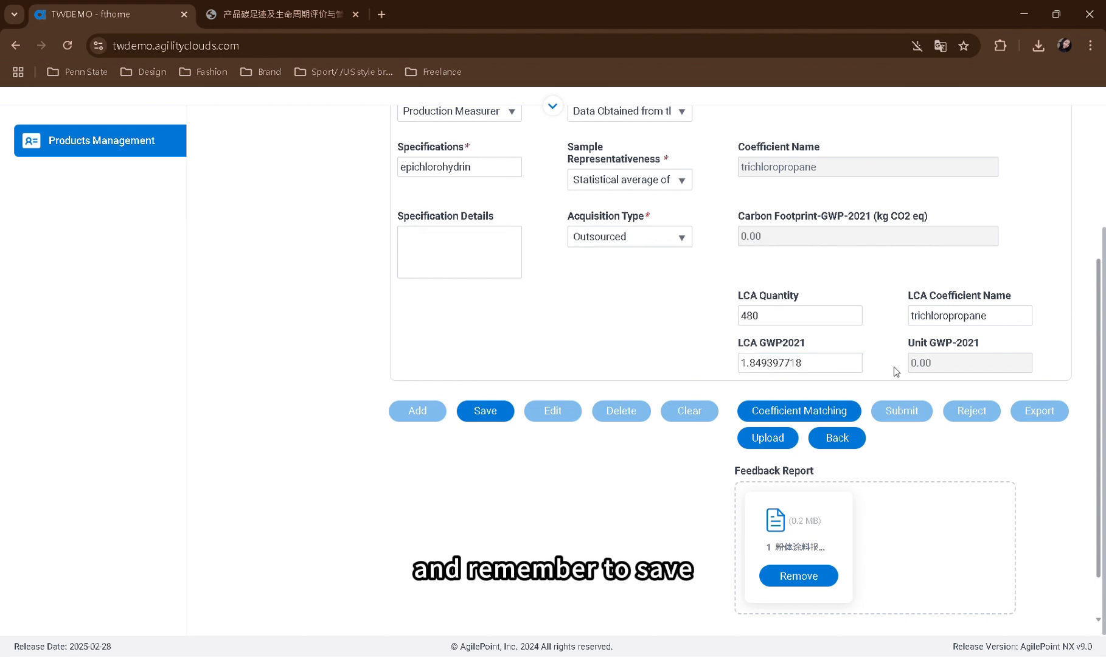
pyautogui.click(510, 420)
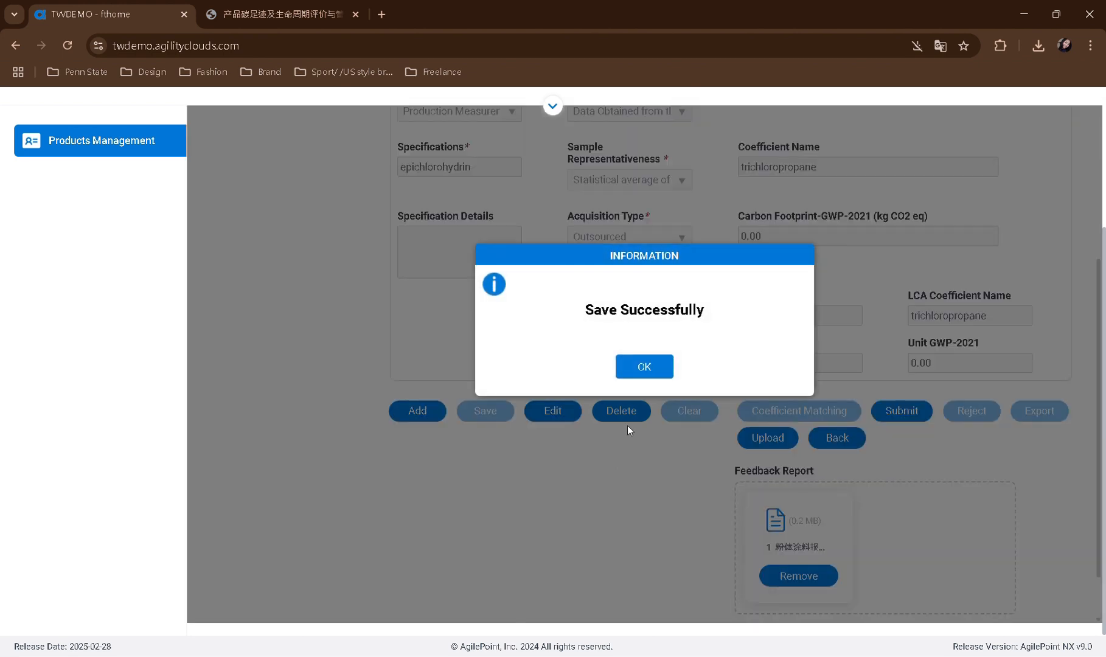
# Check the footprint values of 物料运输-硅微粉 and submit the completed product footprint data
pyautogui.scroll(1, 680, 447)
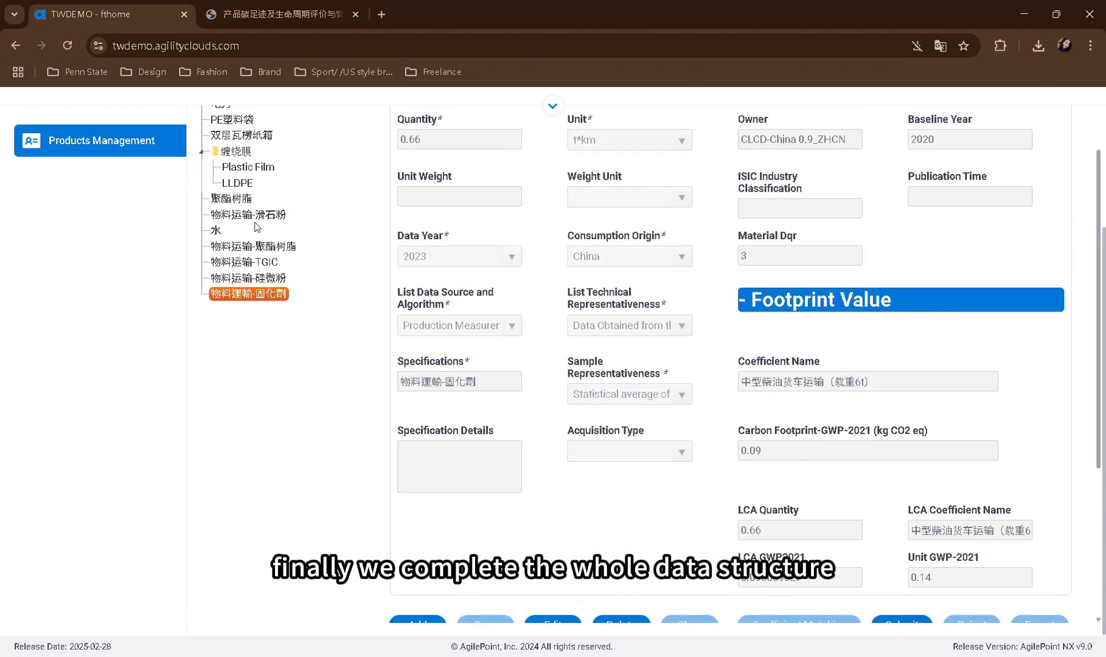
pyautogui.click(265, 277)
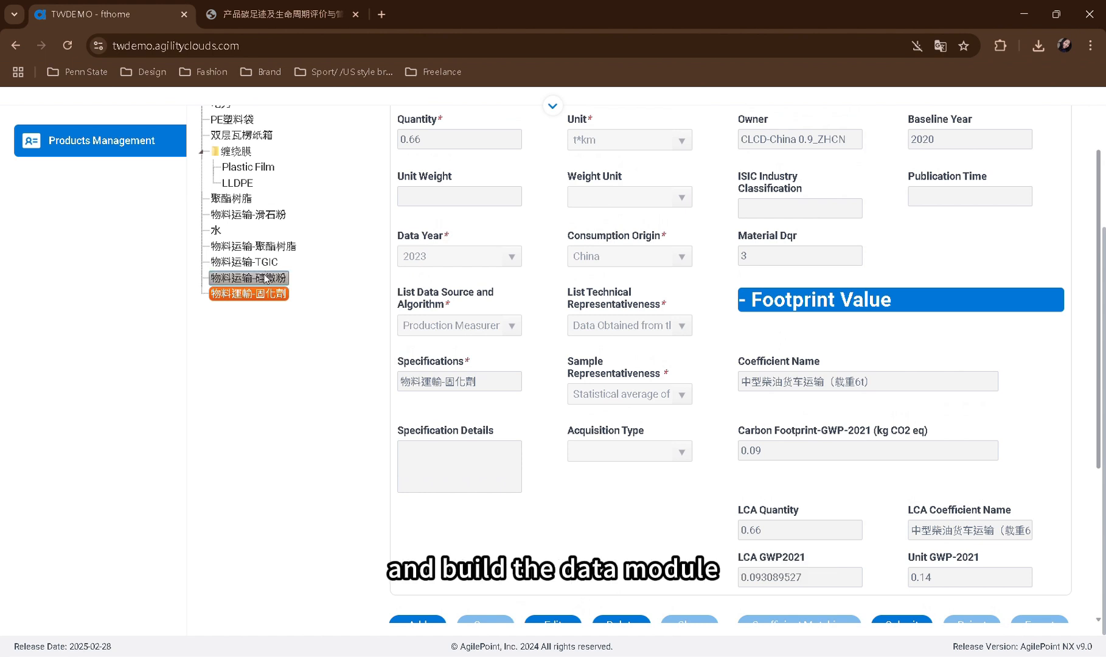
pyautogui.scroll(-1, 580, 440)
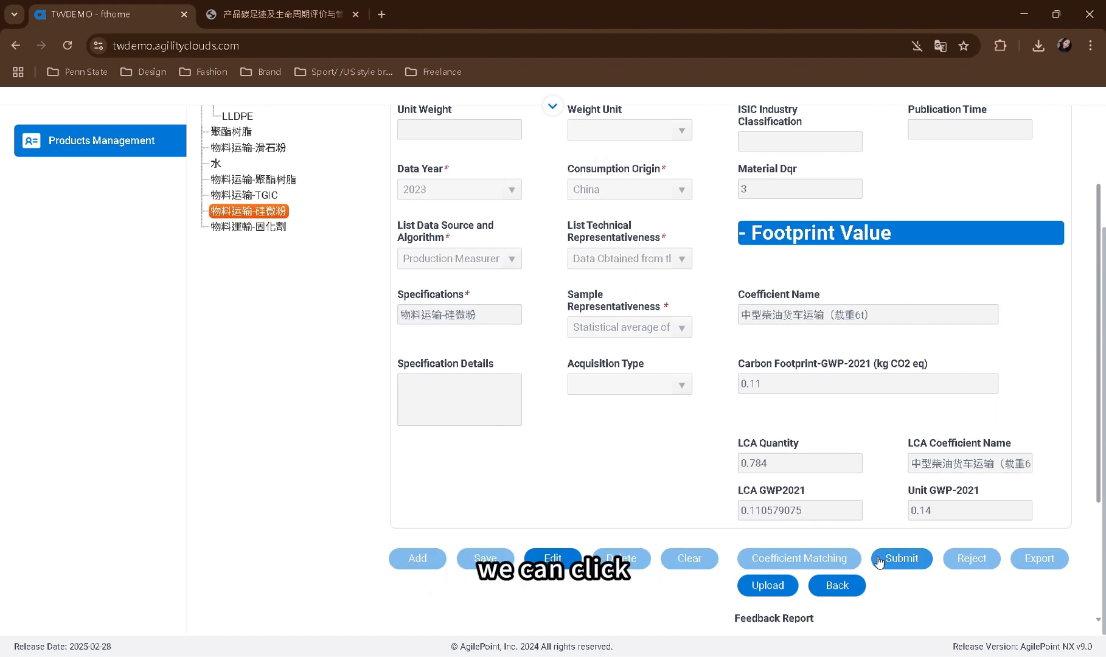
pyautogui.click(911, 562)
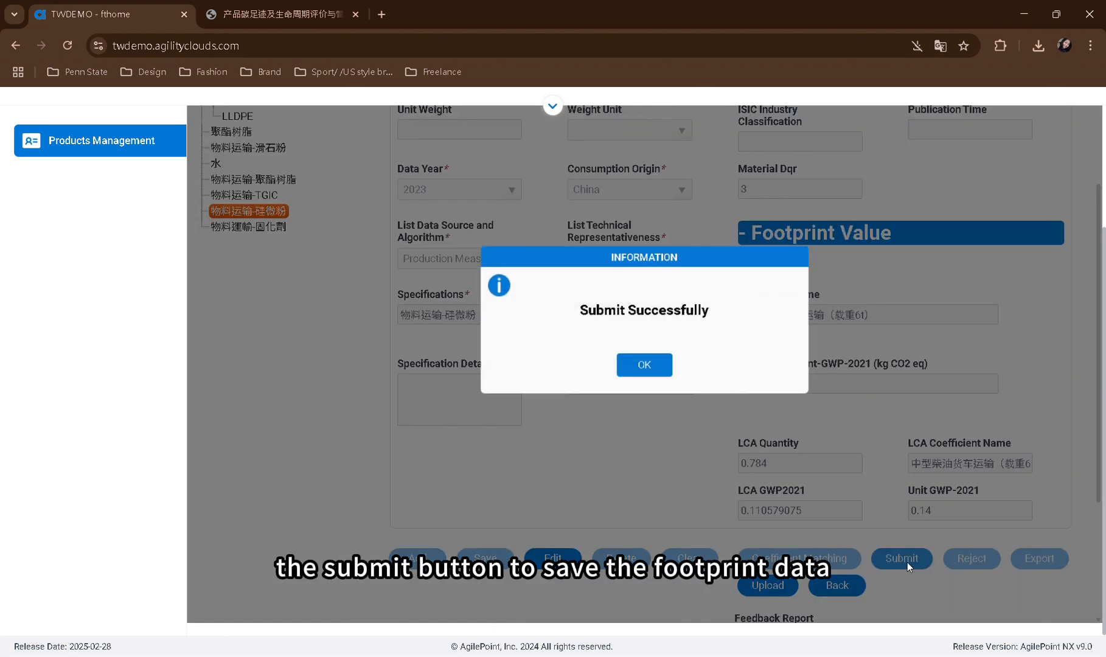
pyautogui.click(638, 369)
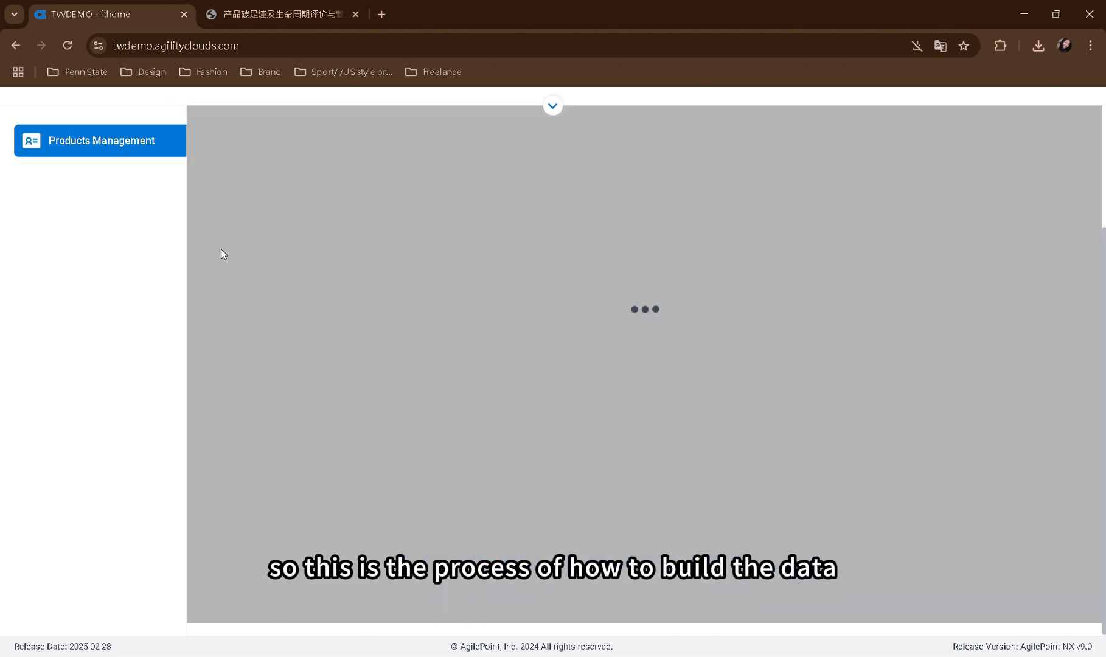